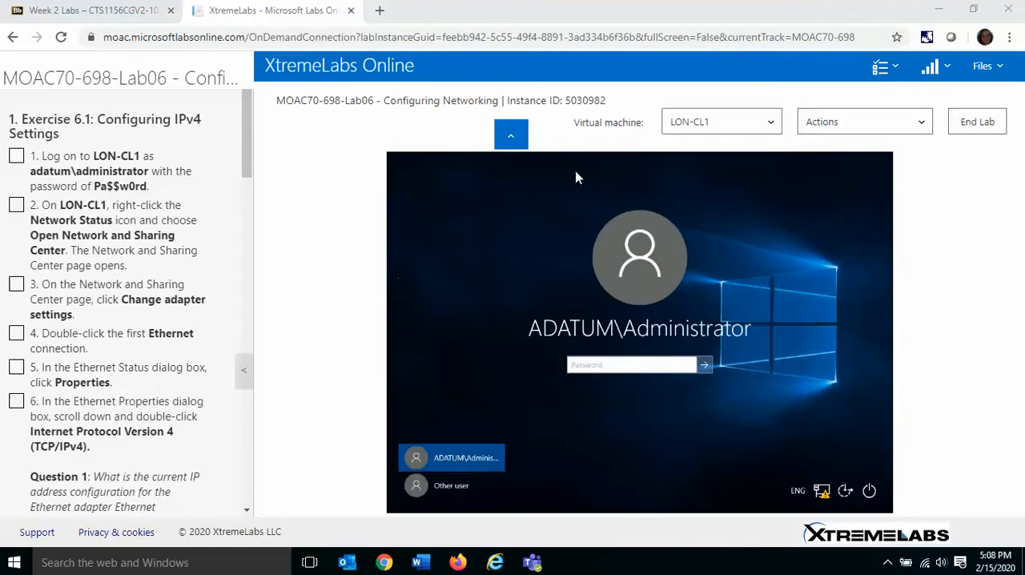
Step: Log on to LON-CL1 as the domain administrator with the account password, mark instruction 1 complete, and collapse the lab page header
{"action": "left_click", "coordinate": [622, 367]}
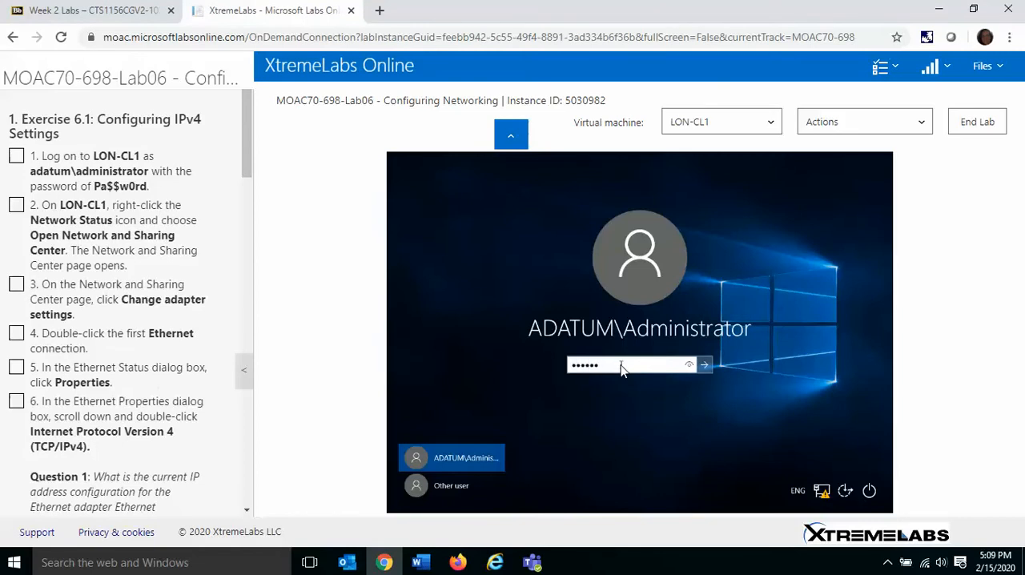
{"action": "left_click", "coordinate": [705, 364]}
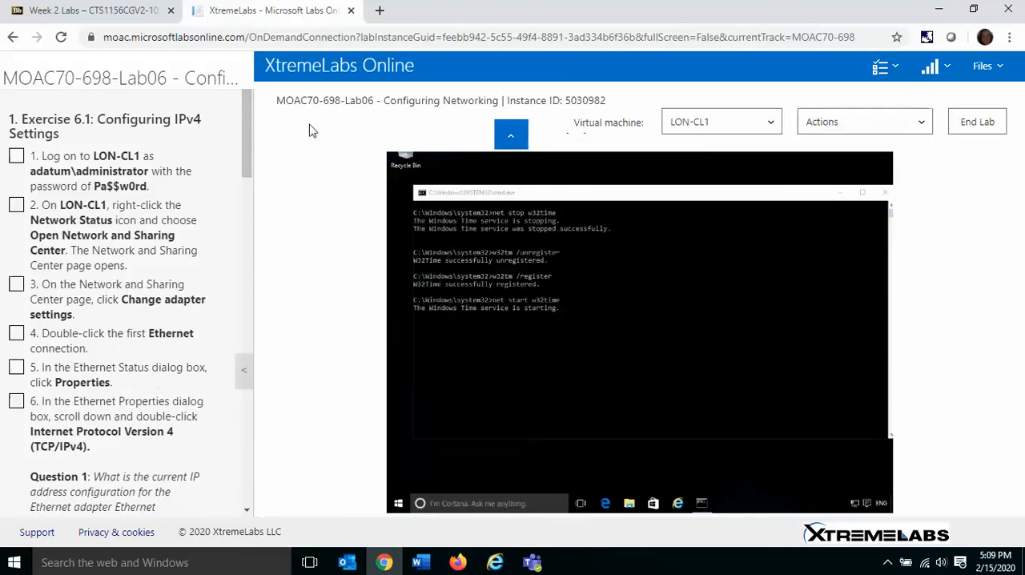
{"action": "left_click", "coordinate": [17, 158]}
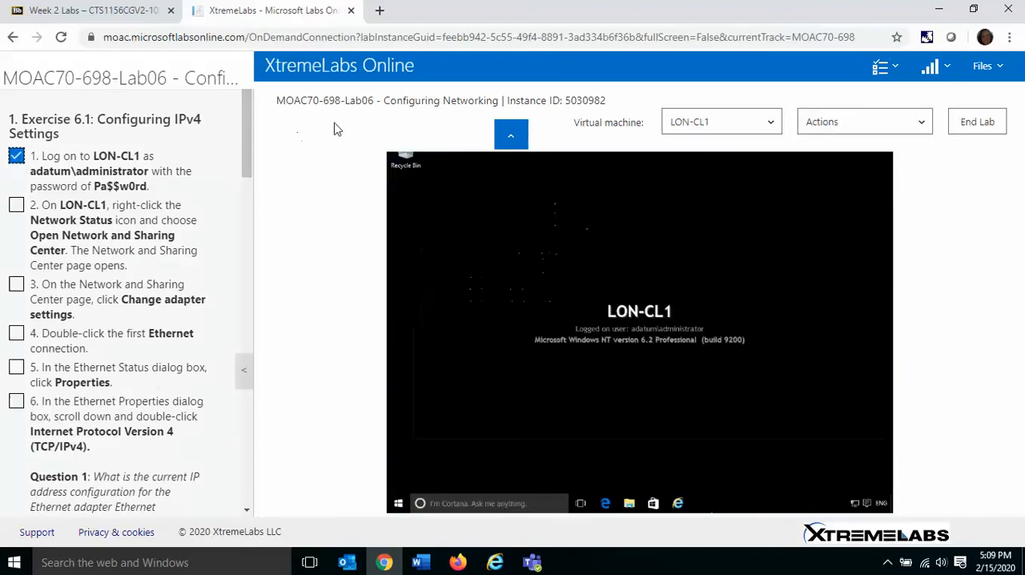
{"action": "left_click", "coordinate": [511, 135]}
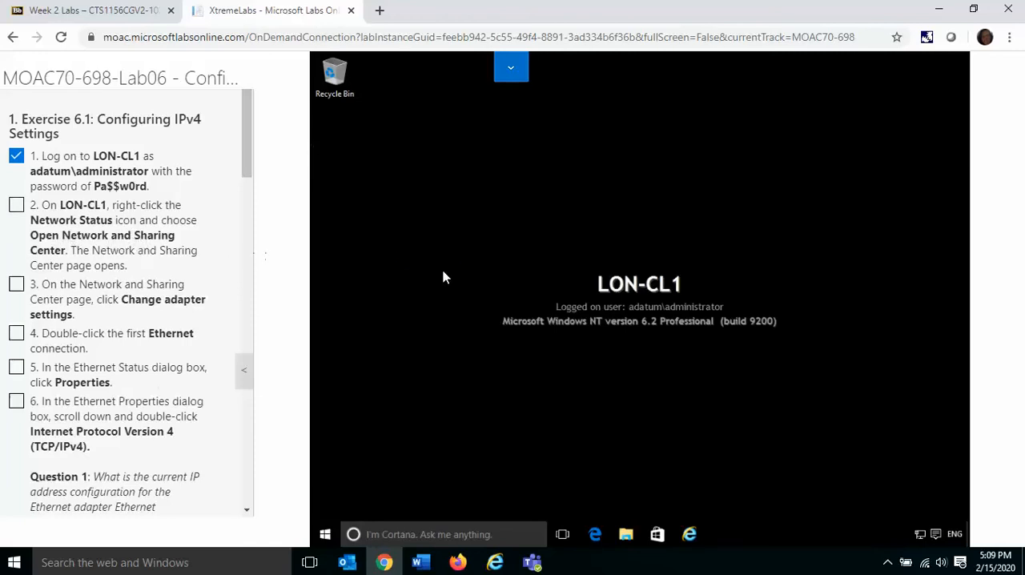
Step: Open the adapter settings from the Network and Sharing Center on LON-CL1, marking instructions 2 and 3 complete
{"action": "right_click", "coordinate": [920, 534]}
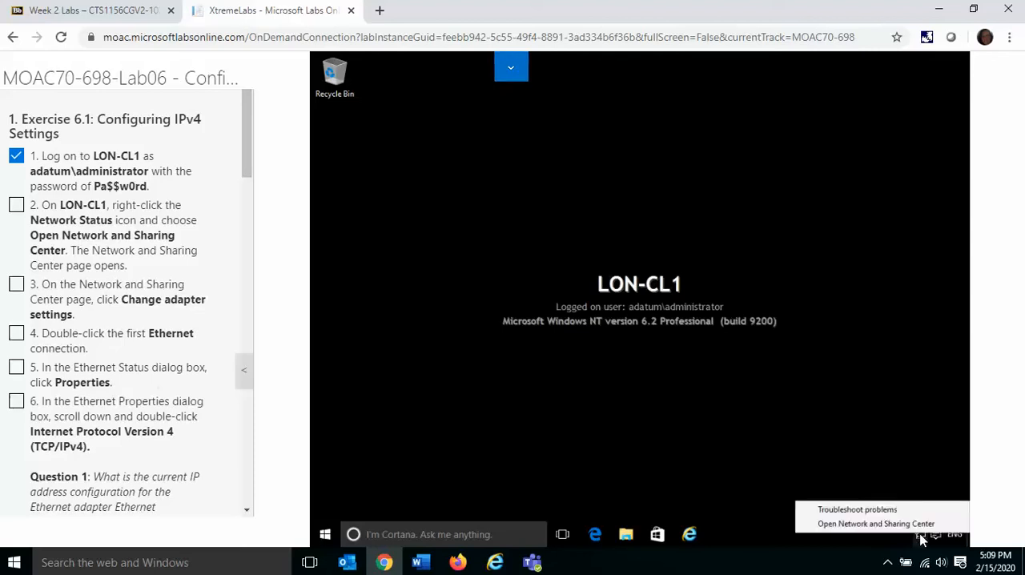
{"action": "left_click", "coordinate": [912, 525]}
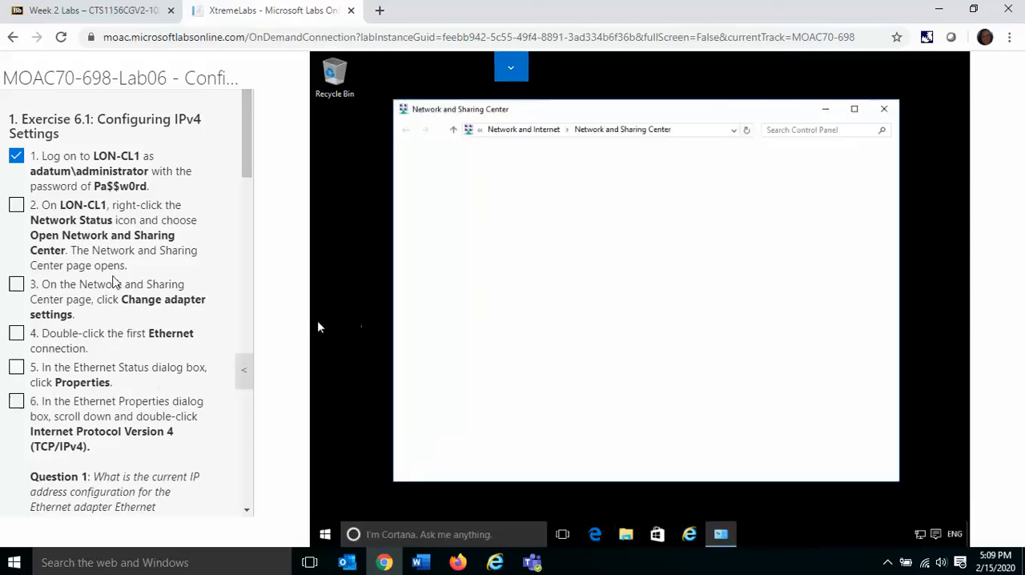
{"action": "left_click", "coordinate": [16, 205]}
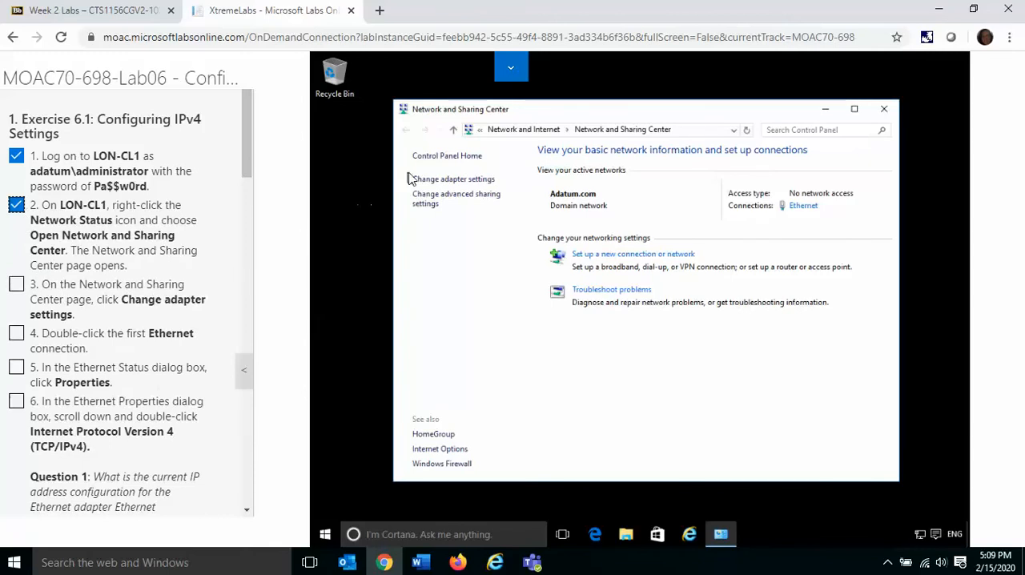
{"action": "left_click", "coordinate": [451, 180]}
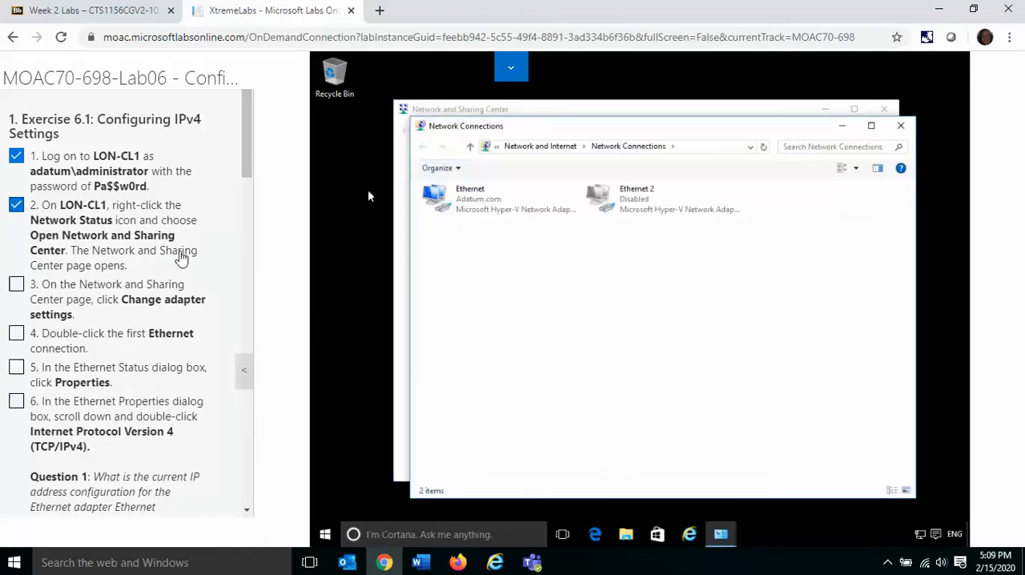
{"action": "left_click", "coordinate": [17, 287]}
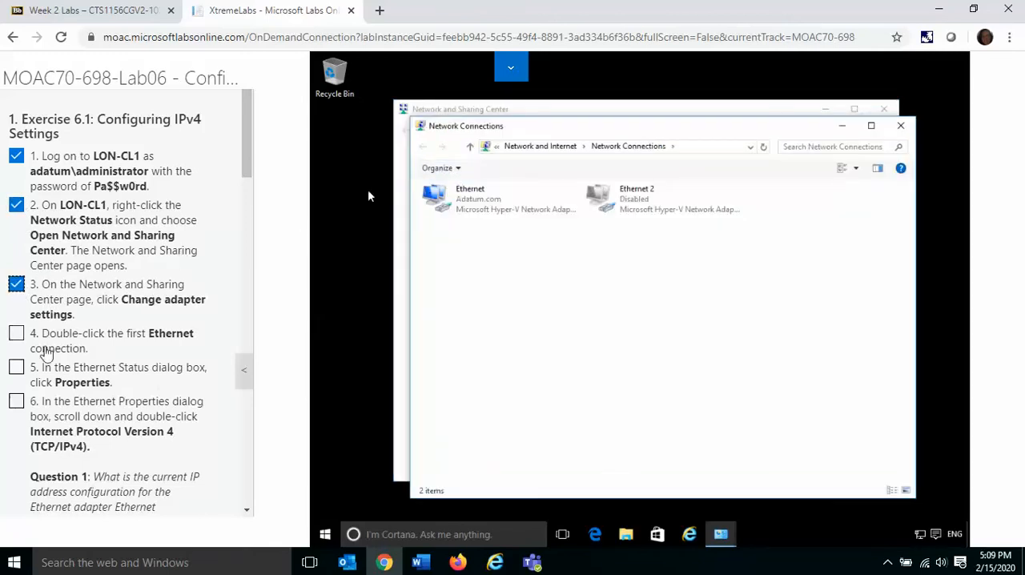
Step: Open the Internet Protocol Version 4 (TCP/IPv4) properties of the first Ethernet connection, marking instructions 4 to 6 complete
{"action": "double_click", "coordinate": [483, 209]}
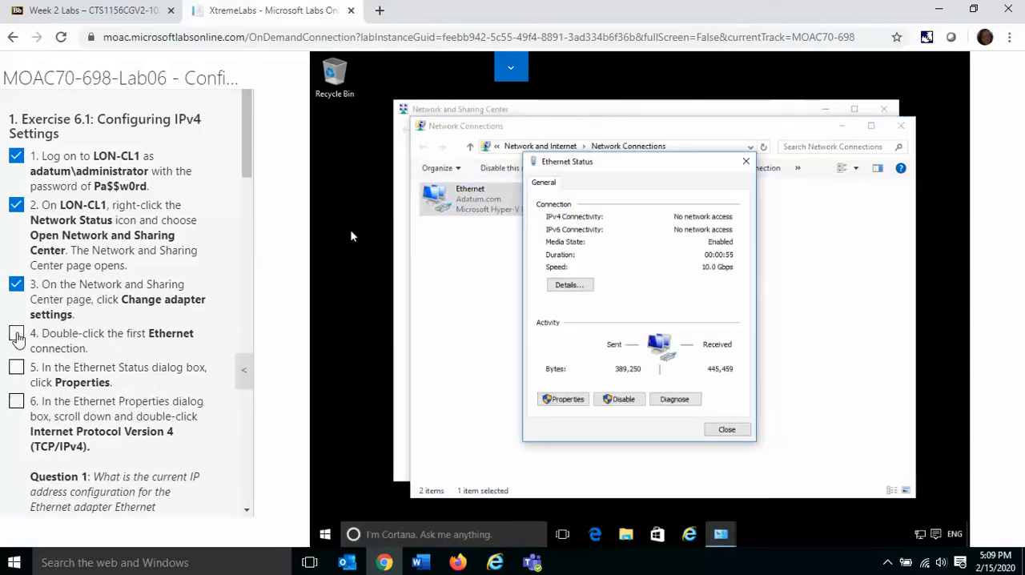
{"action": "left_click", "coordinate": [16, 333]}
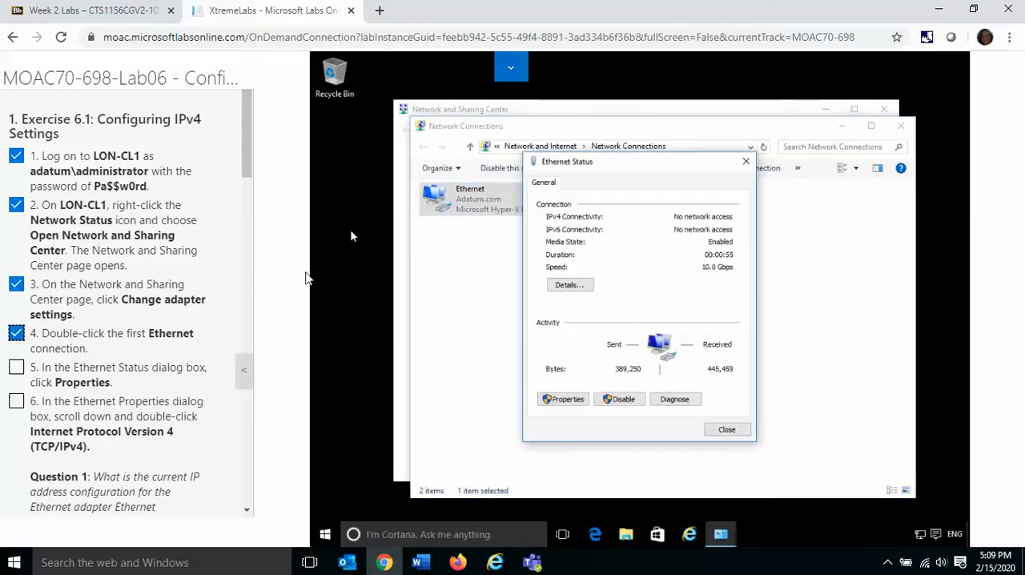
{"action": "left_click", "coordinate": [563, 401]}
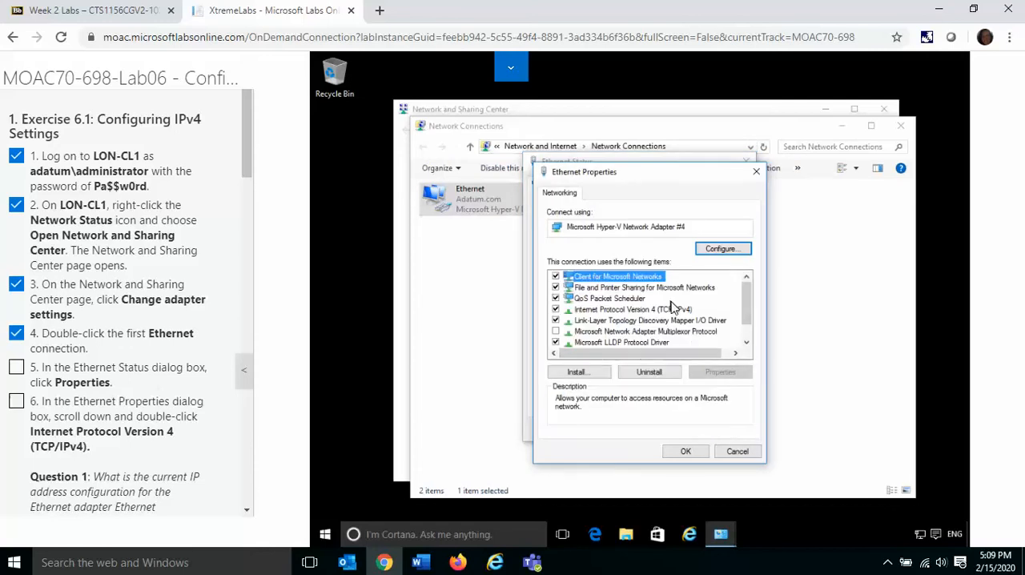
{"action": "left_click", "coordinate": [671, 310]}
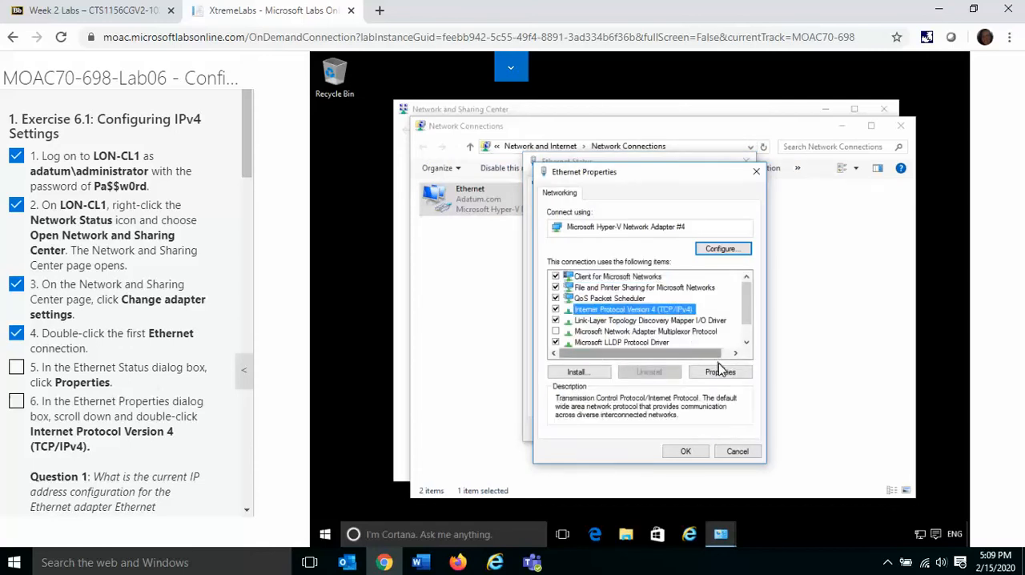
{"action": "left_click", "coordinate": [720, 373]}
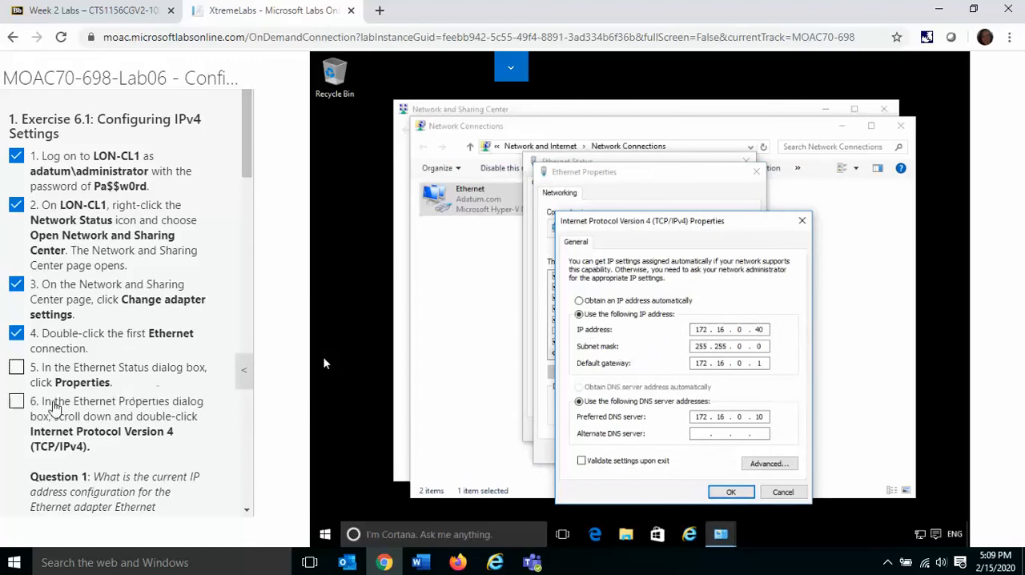
{"action": "left_click", "coordinate": [17, 402]}
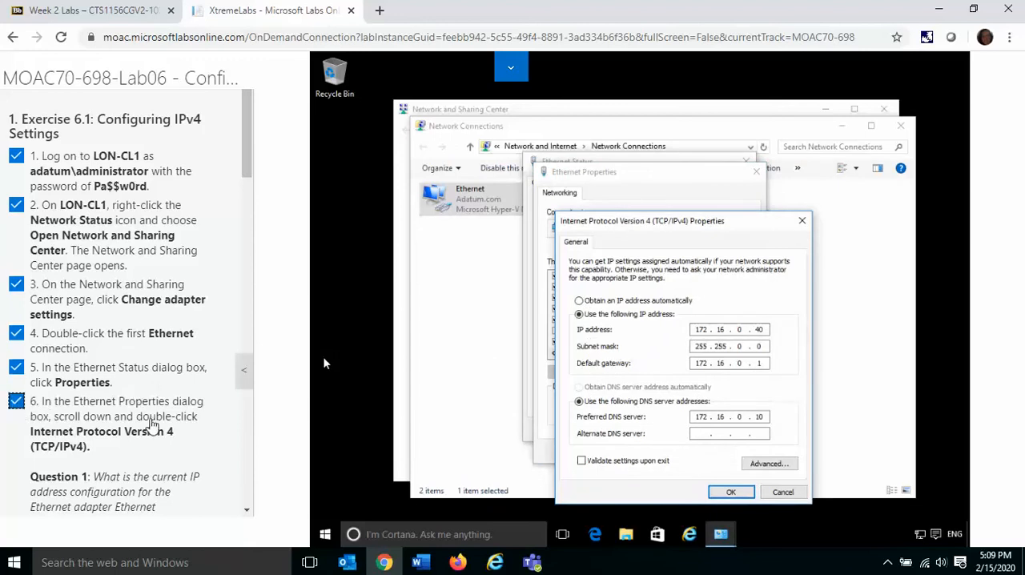
Step: Highlight Question 1 in the lab instructions and examine the Ethernet adapter's current IP address configuration
{"action": "scroll", "coordinate": [247, 517], "scroll_direction": "down", "scroll_amount": 4}
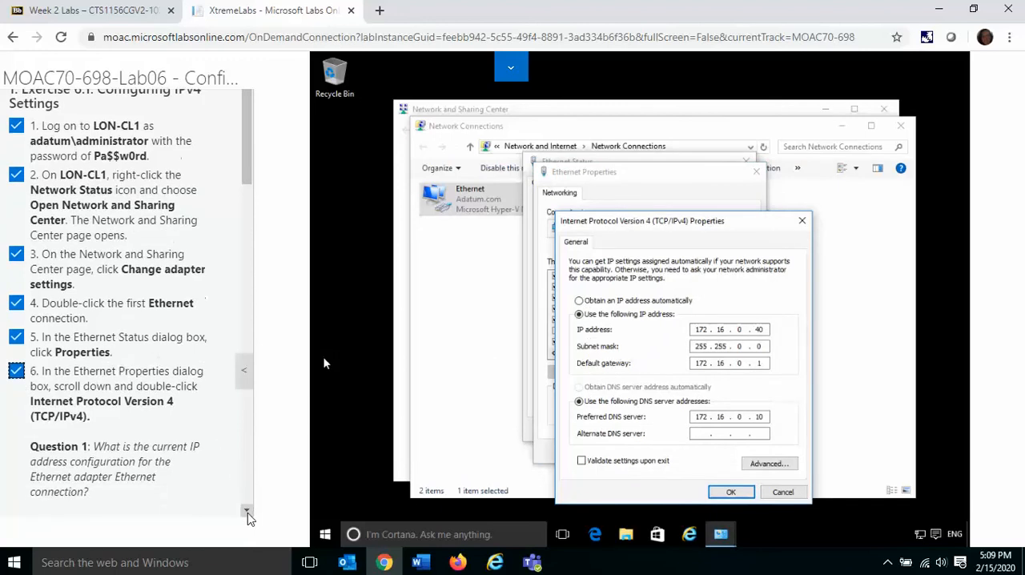
{"action": "scroll", "coordinate": [247, 517], "scroll_direction": "down", "scroll_amount": 3}
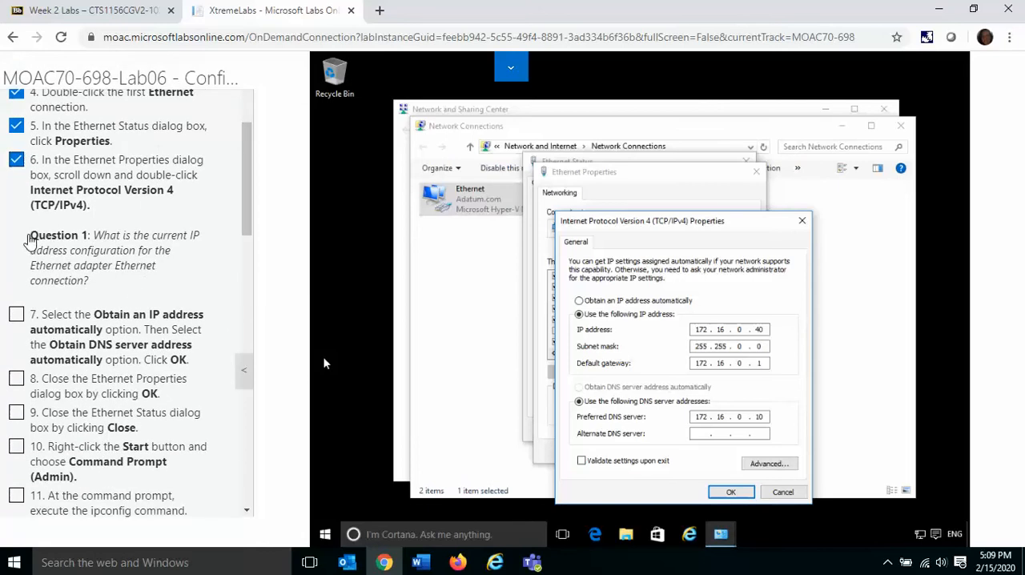
{"action": "left_click_drag", "start_coordinate": [29, 240], "coordinate": [128, 282]}
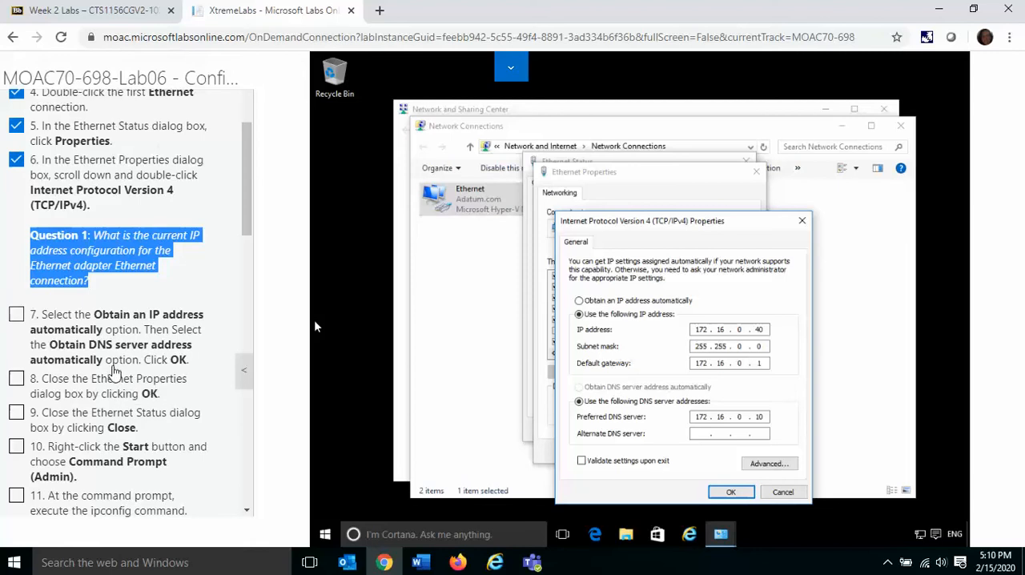
Step: Set the Ethernet adapter to obtain its IP address and DNS server address automatically, and mark instruction 7 complete
{"action": "left_click", "coordinate": [578, 302]}
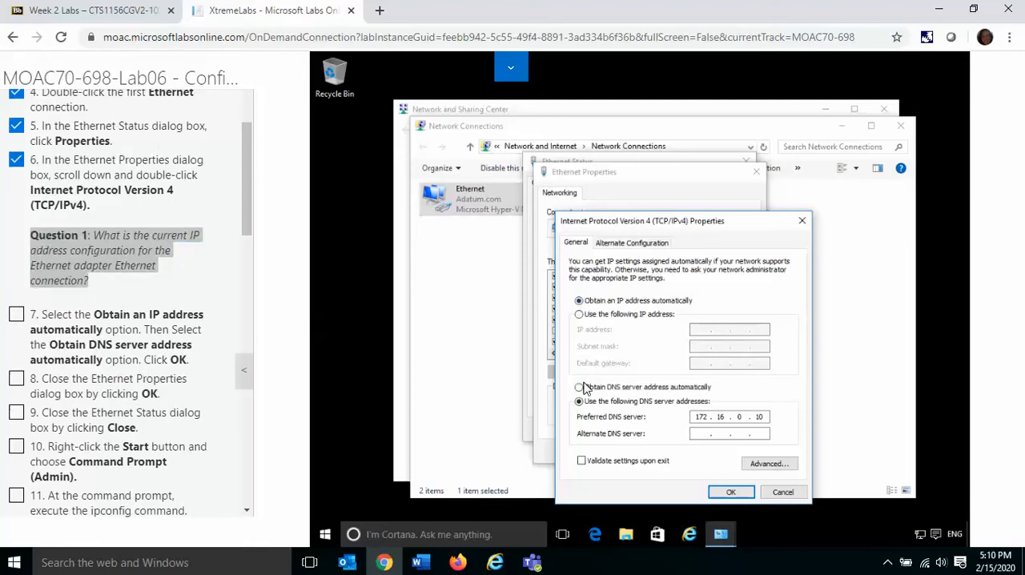
{"action": "left_click", "coordinate": [579, 388]}
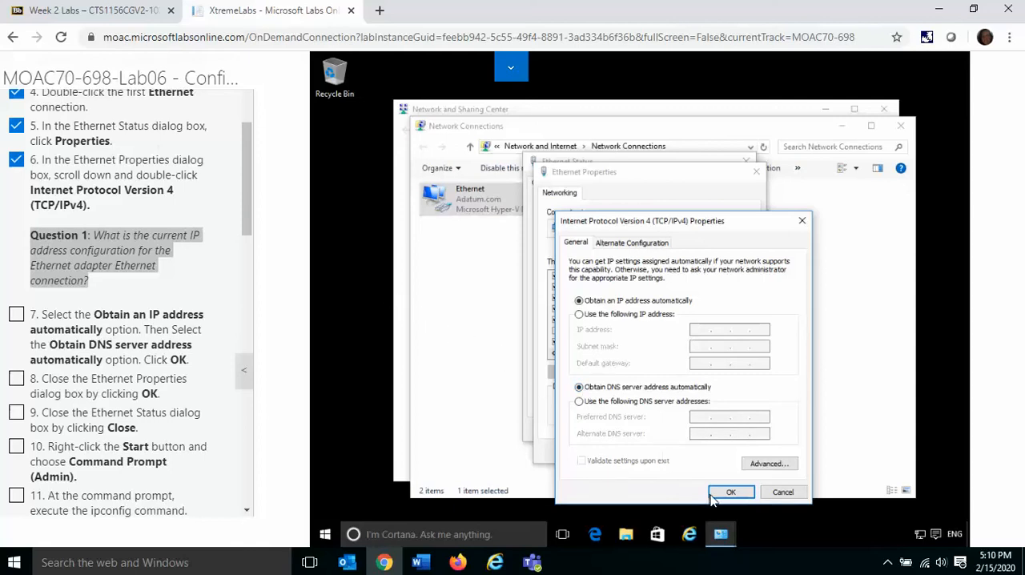
{"action": "left_click", "coordinate": [728, 491]}
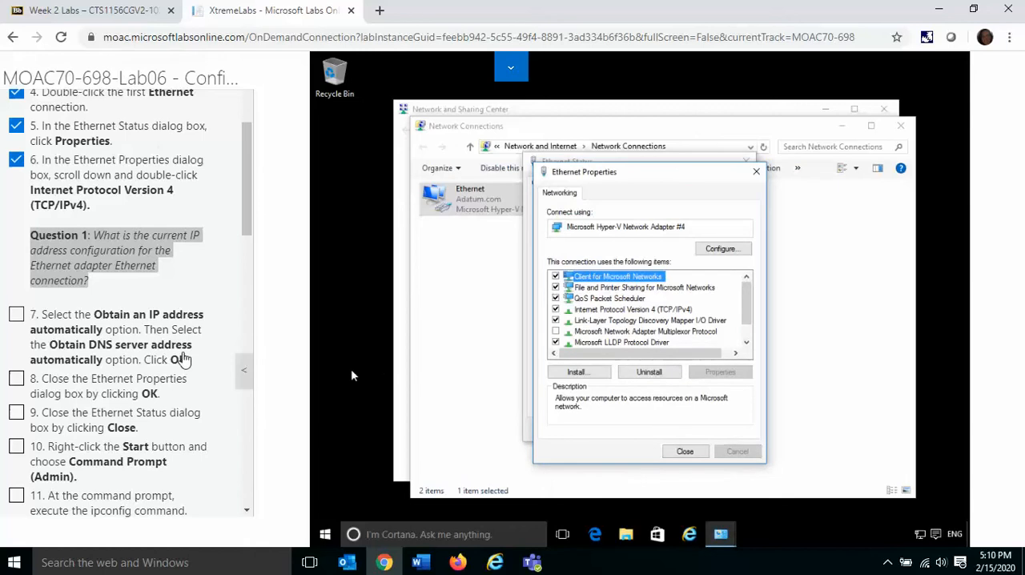
{"action": "left_click", "coordinate": [16, 314]}
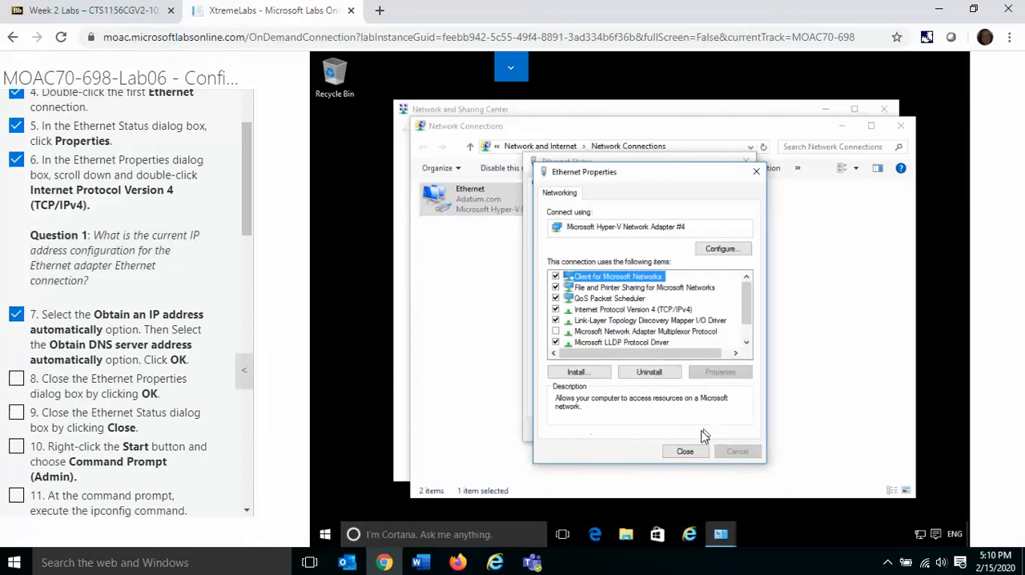
Step: Close the Ethernet Properties dialog and mark instruction 8 complete
{"action": "left_click", "coordinate": [691, 455]}
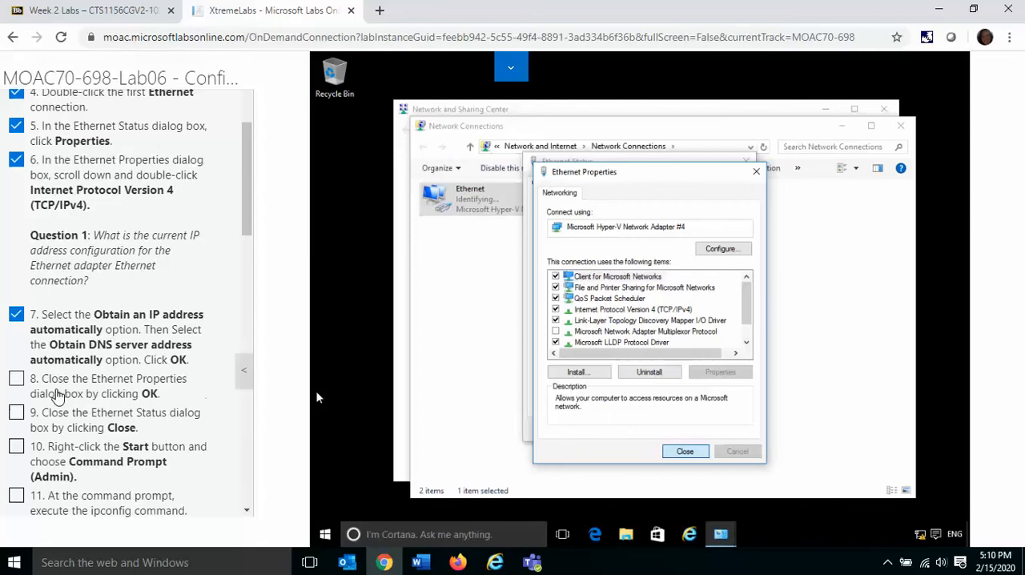
{"action": "left_click", "coordinate": [16, 383]}
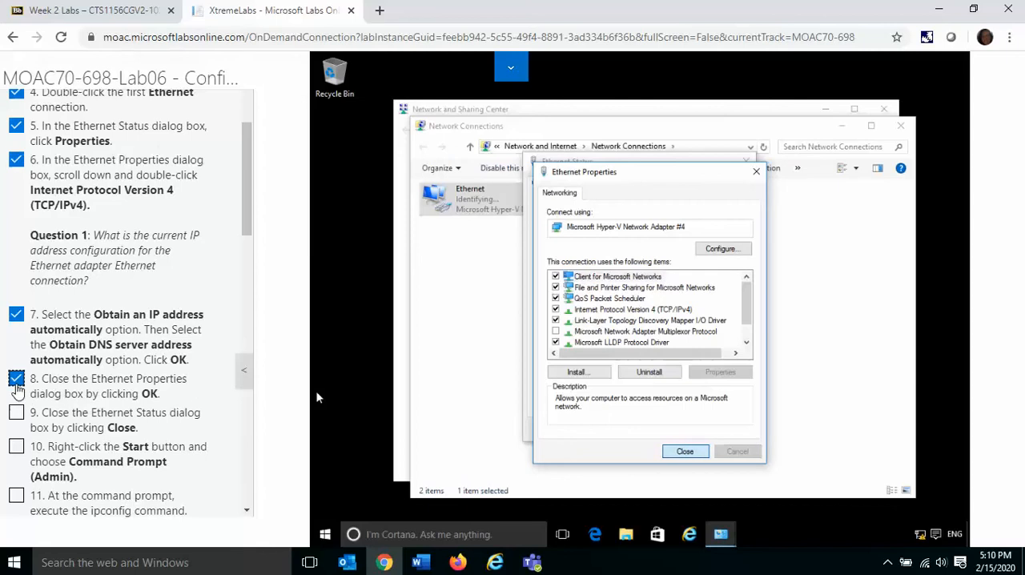
{"action": "left_click", "coordinate": [685, 452]}
{"action": "left_click", "coordinate": [685, 452]}
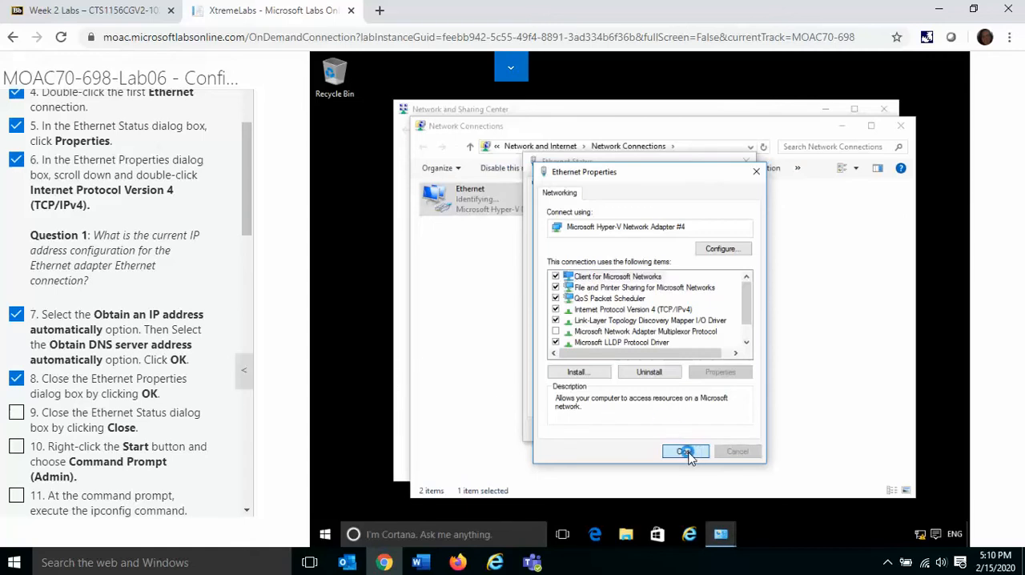
Step: Open an administrator Command Prompt and close the Network Connections and Network and Sharing Center windows behind it
{"action": "right_click", "coordinate": [326, 539]}
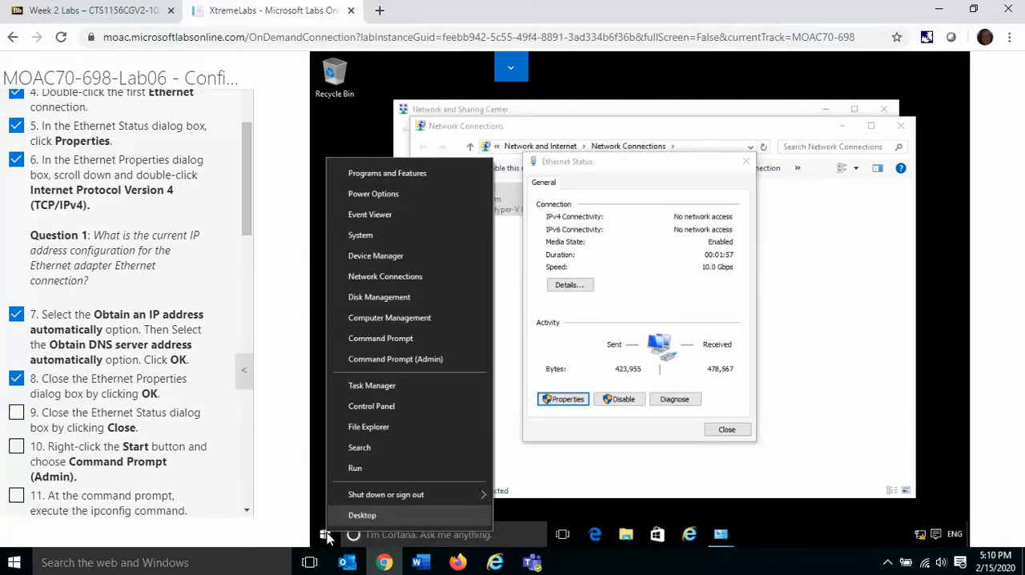
{"action": "left_click", "coordinate": [395, 360]}
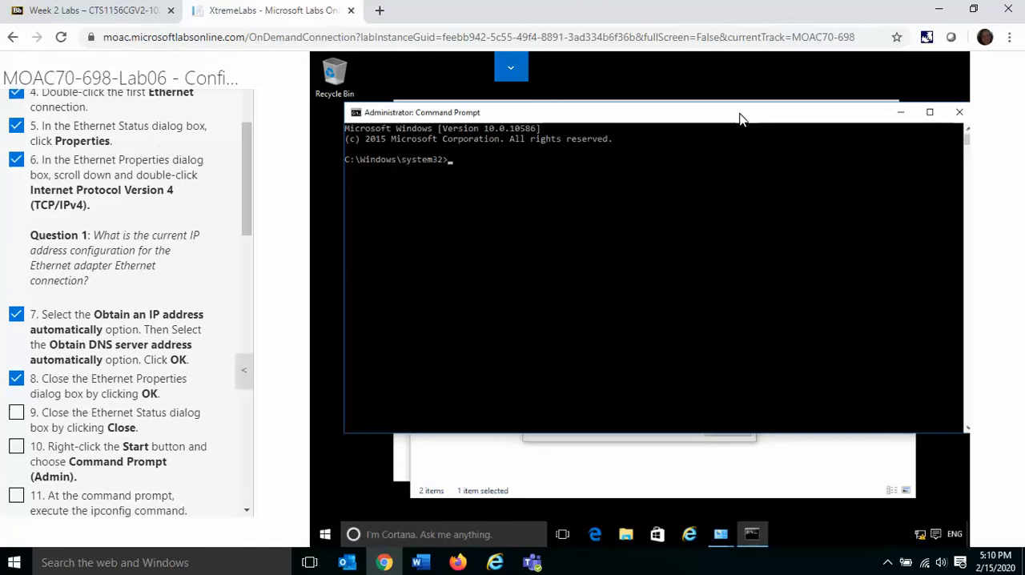
{"action": "left_click_drag", "start_coordinate": [741, 119], "coordinate": [737, 168]}
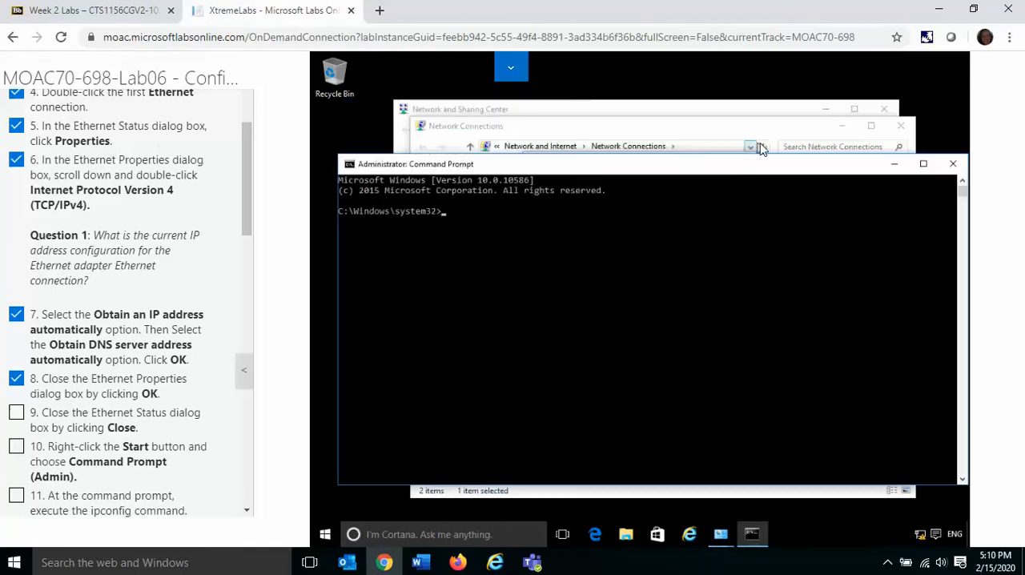
{"action": "left_click", "coordinate": [903, 128]}
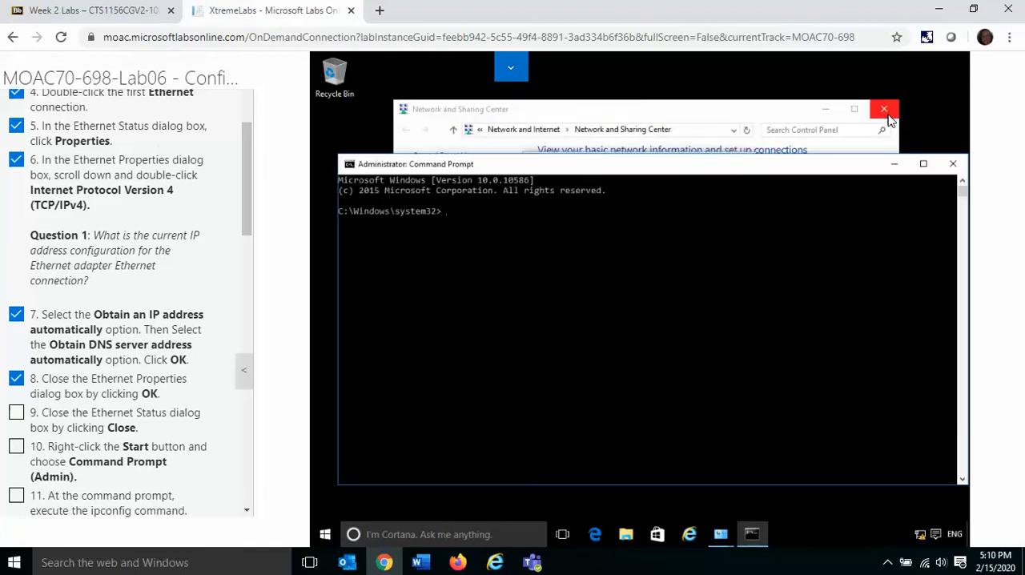
{"action": "left_click", "coordinate": [884, 109]}
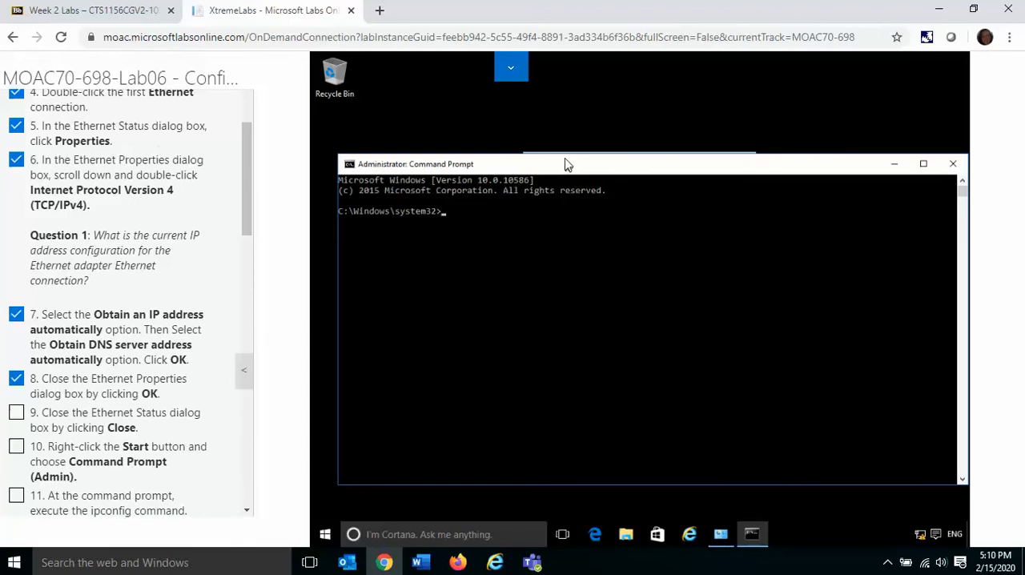
Step: Reposition the Command Prompt window and set its font size to 28
{"action": "left_click_drag", "start_coordinate": [566, 164], "coordinate": [551, 117]}
{"action": "right_click", "coordinate": [557, 120]}
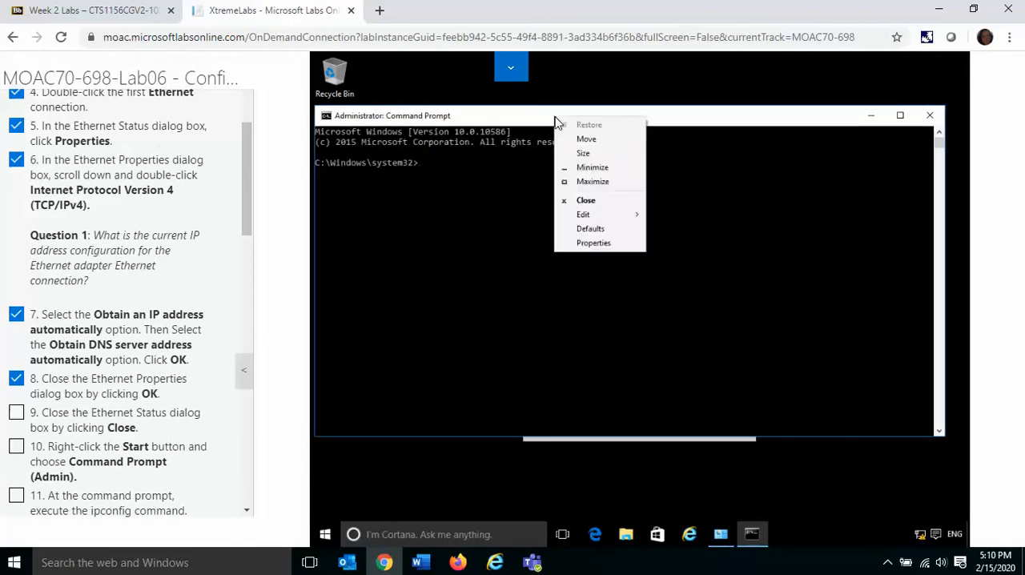
{"action": "left_click", "coordinate": [602, 244]}
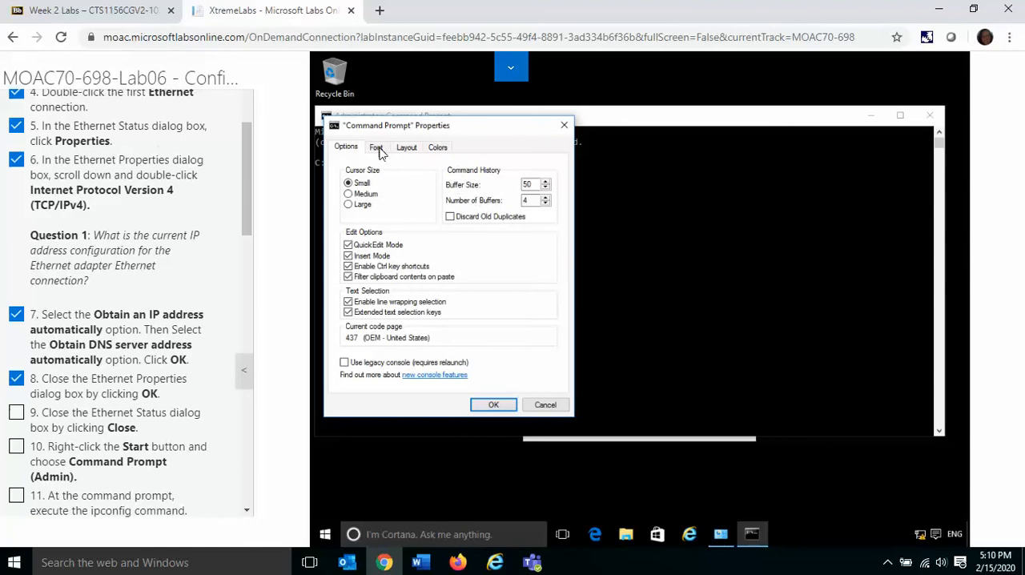
{"action": "left_click", "coordinate": [376, 149]}
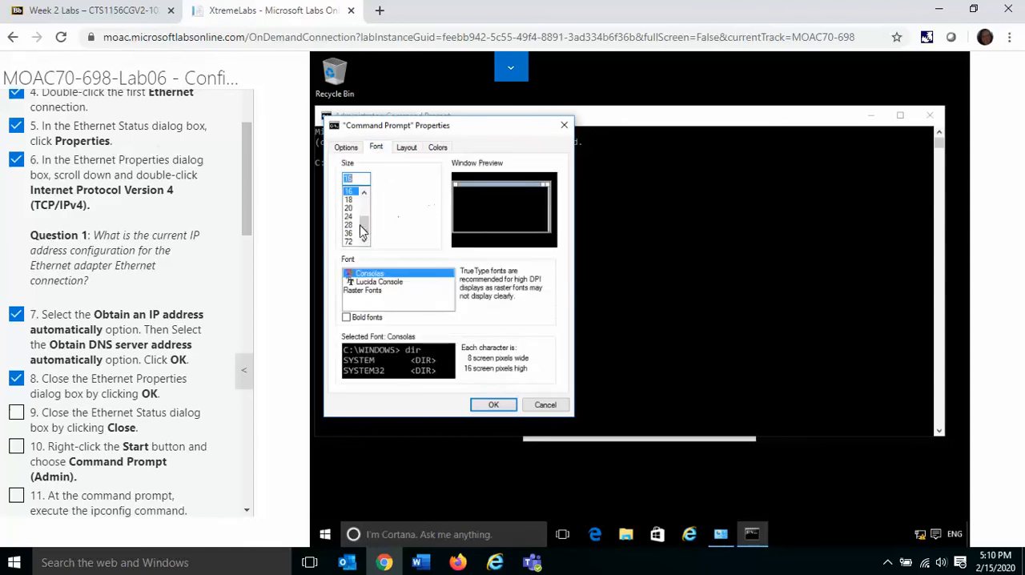
{"action": "left_click", "coordinate": [348, 225]}
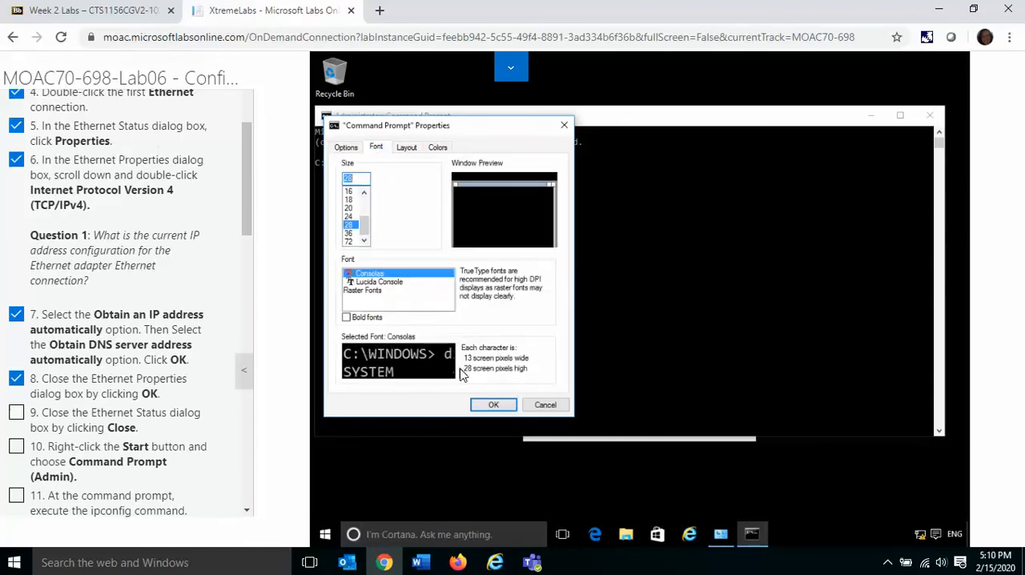
{"action": "left_click", "coordinate": [494, 404]}
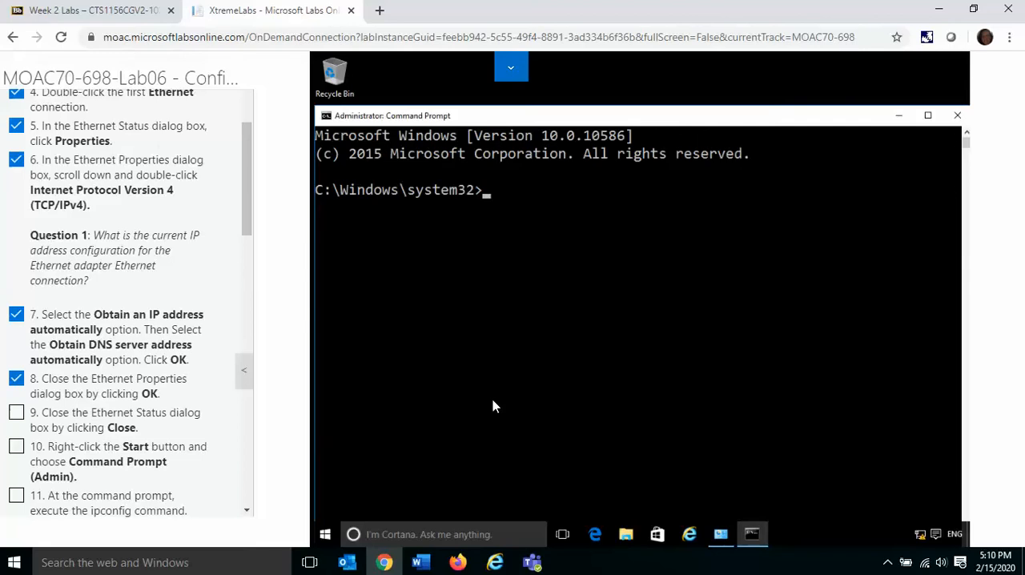
Step: Mark instructions 9 and 10 of Exercise 6.1 complete
{"action": "left_click", "coordinate": [91, 423]}
{"action": "left_click", "coordinate": [16, 446]}
{"action": "scroll", "coordinate": [247, 513], "scroll_direction": "down", "scroll_amount": 5}
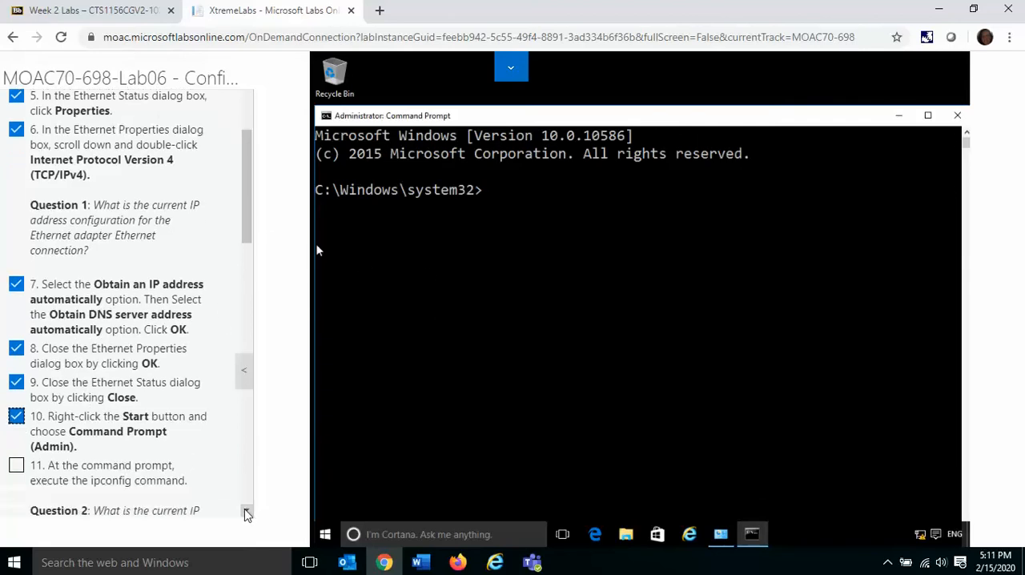
{"action": "left_click", "coordinate": [245, 511]}
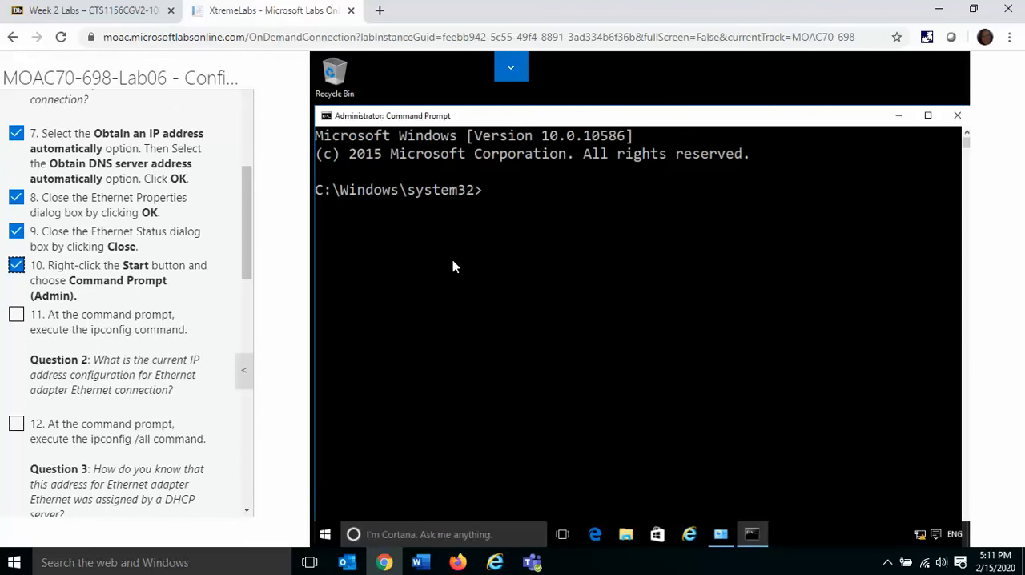
Step: Run ipconfig in the administrator Command Prompt and mark instruction 11 complete
{"action": "left_click", "coordinate": [486, 192]}
{"action": "type", "text": "ipconfig"}
{"action": "key", "text": "Return"}
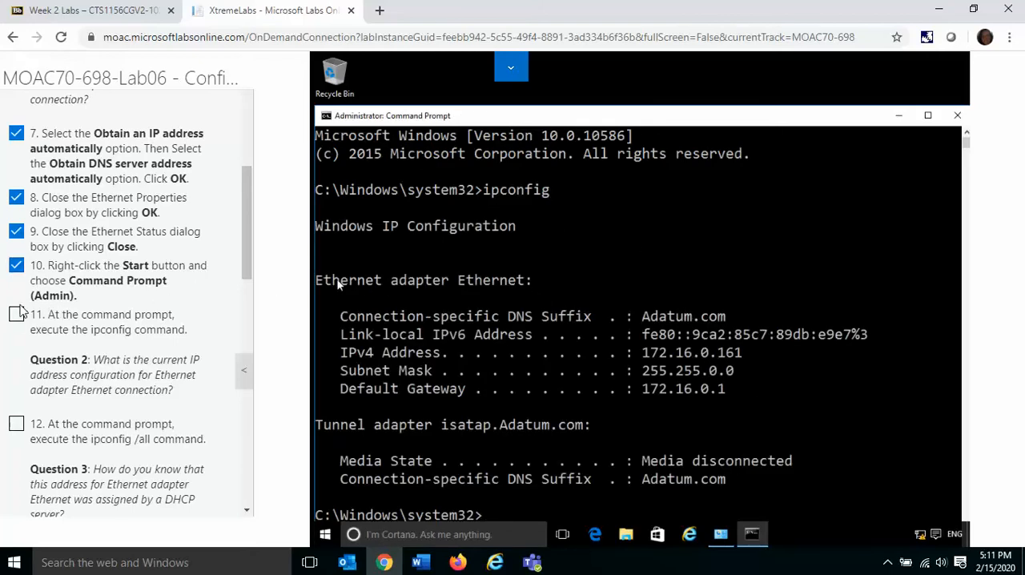
{"action": "left_click", "coordinate": [15, 314]}
Step: Run ipconfig /all for instruction 12 and close the Command Prompt window
{"action": "scroll", "coordinate": [247, 512], "scroll_direction": "down", "scroll_amount": 5}
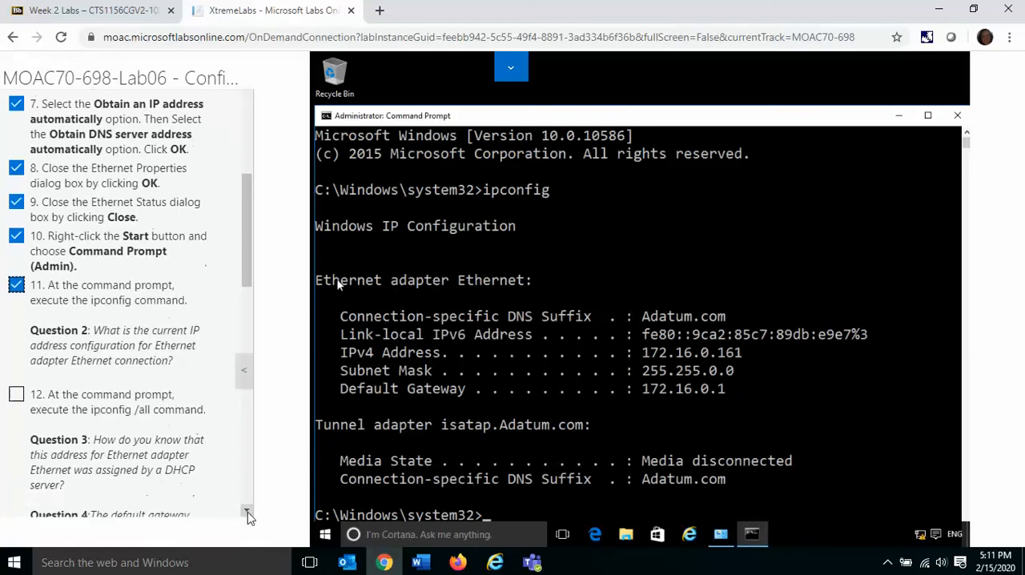
{"action": "scroll", "coordinate": [248, 511], "scroll_direction": "down", "scroll_amount": 1}
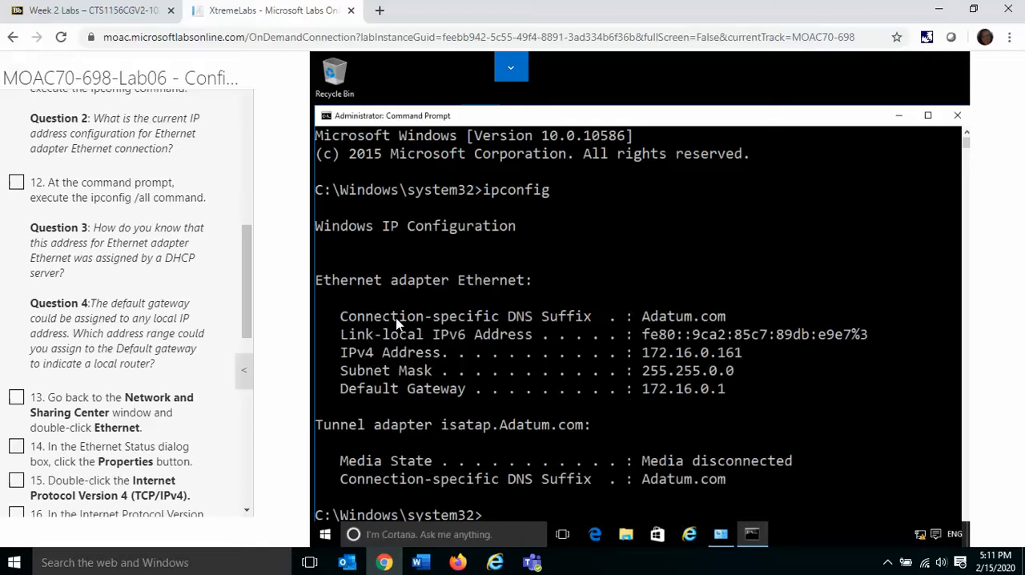
{"action": "left_click", "coordinate": [247, 510]}
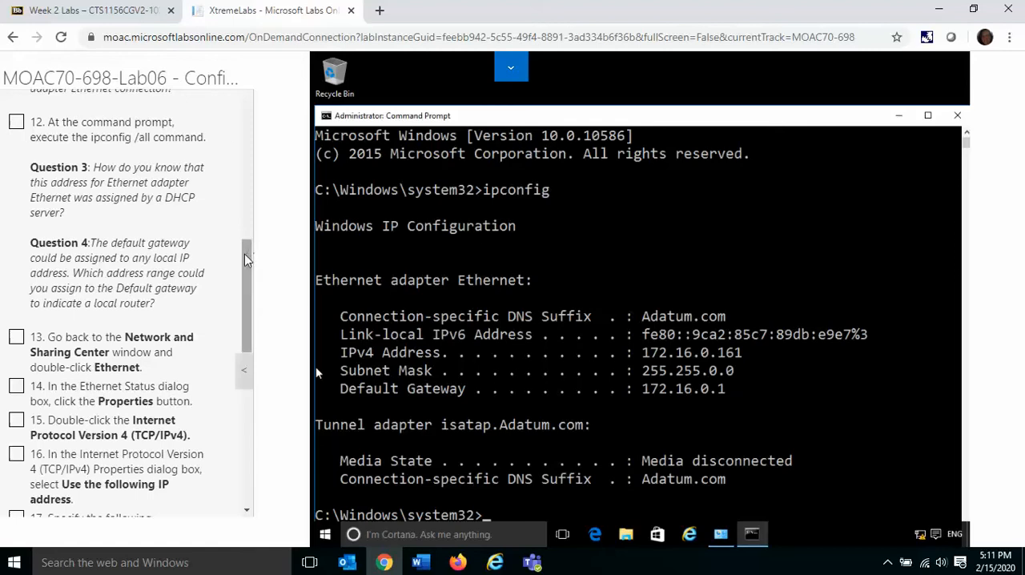
{"action": "mouse_move", "coordinate": [244, 254]}
{"action": "left_mouse_down"}
{"action": "mouse_move", "coordinate": [244, 218]}
{"action": "mouse_move", "coordinate": [247, 253]}
{"action": "left_mouse_up"}
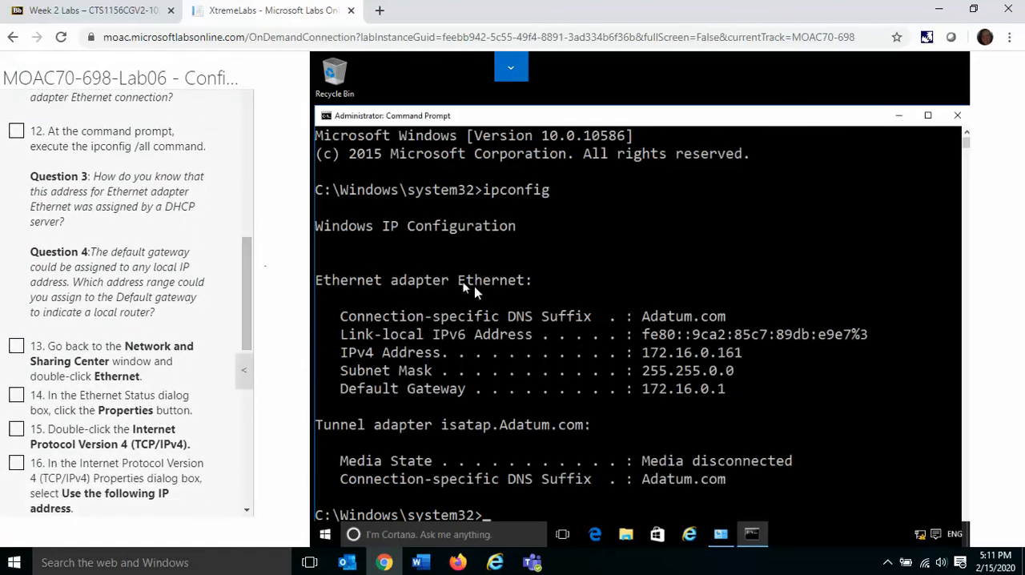
{"action": "left_click", "coordinate": [488, 517]}
{"action": "type", "text": "ipconfig /all"}
{"action": "key", "text": "Return"}
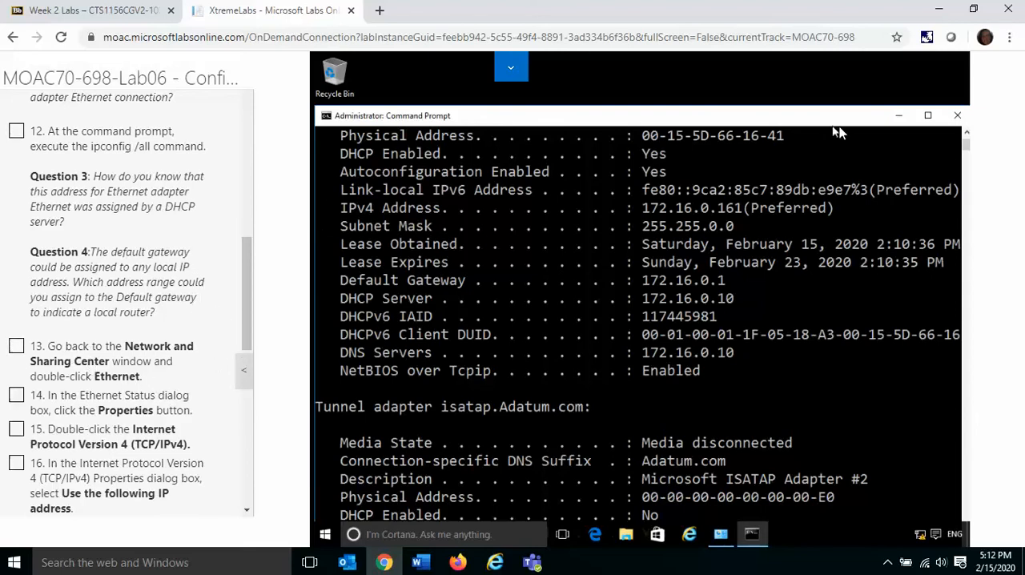
{"action": "left_click", "coordinate": [955, 117]}
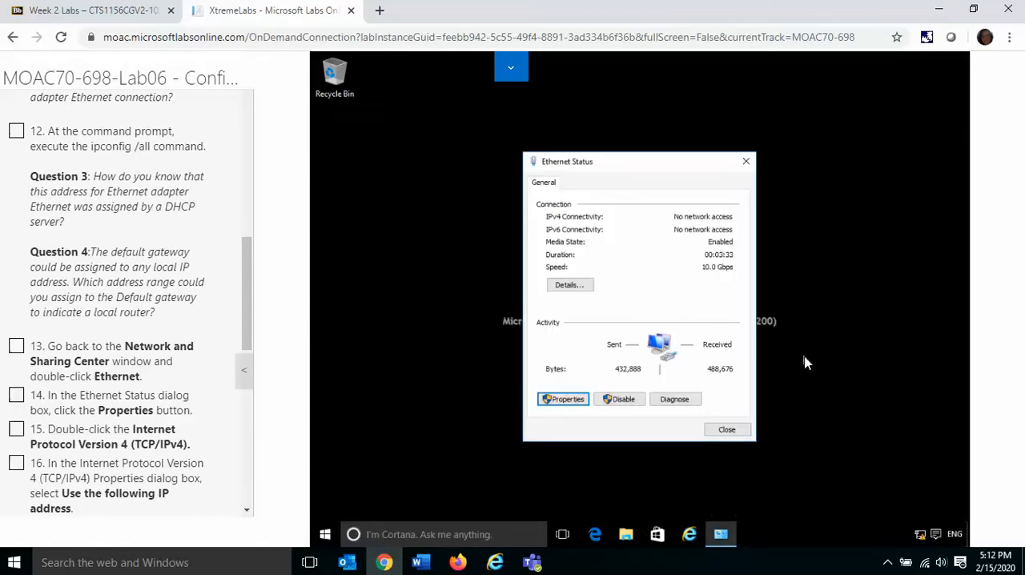
Step: Open the Ethernet adapter's properties from the Ethernet Status dialog and mark instructions 12, 13 and 14 complete
{"action": "left_click", "coordinate": [561, 400]}
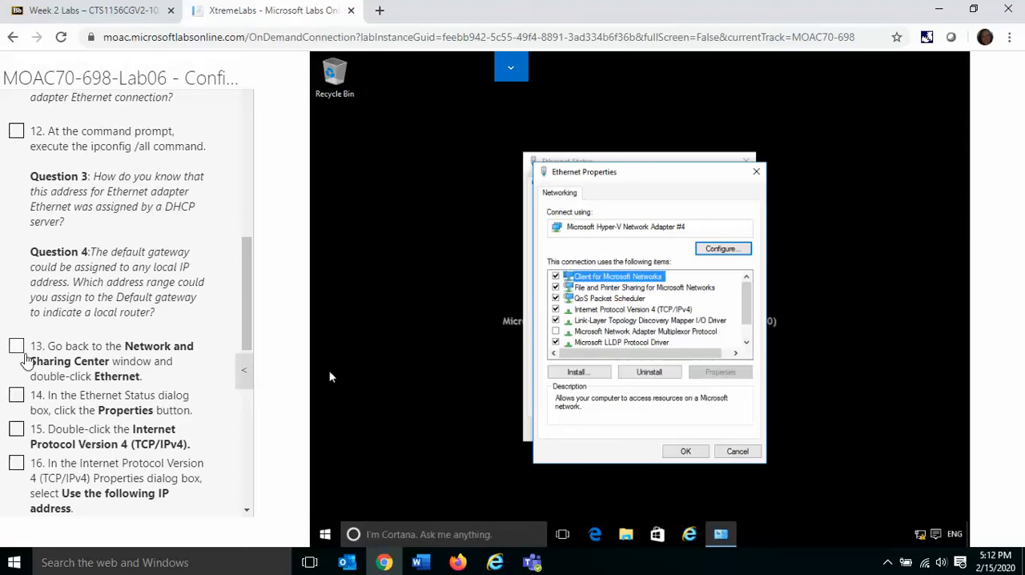
{"action": "left_click", "coordinate": [16, 347]}
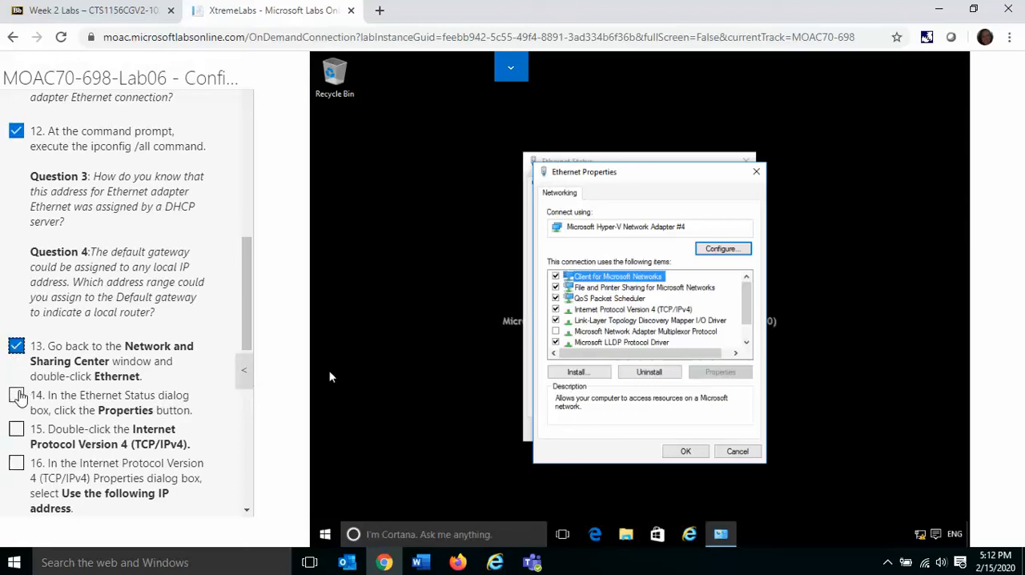
{"action": "left_click", "coordinate": [16, 395]}
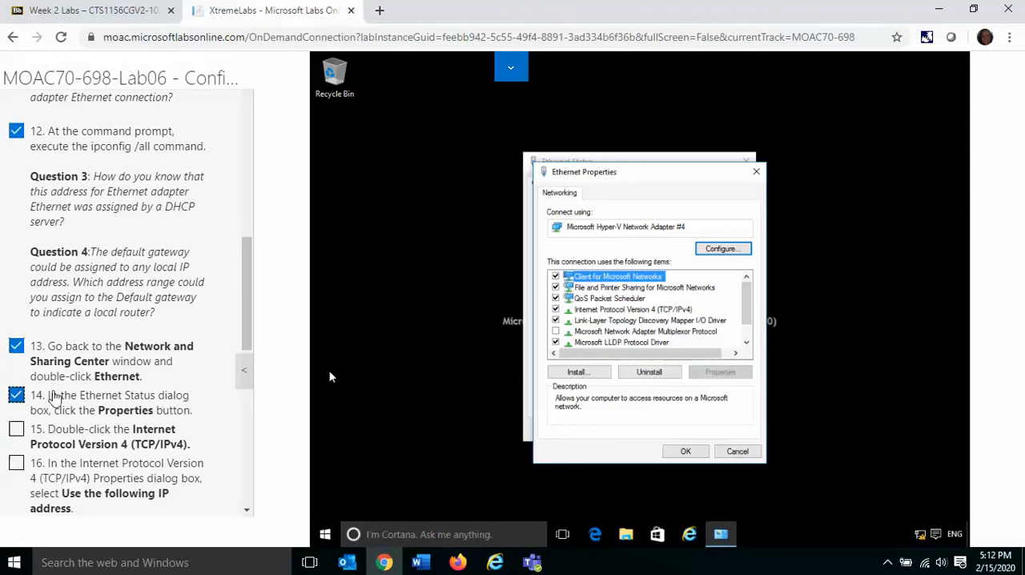
Step: Open the properties of Internet Protocol Version 4 (TCP/IPv4) and mark instruction 15 complete
{"action": "left_click", "coordinate": [647, 312]}
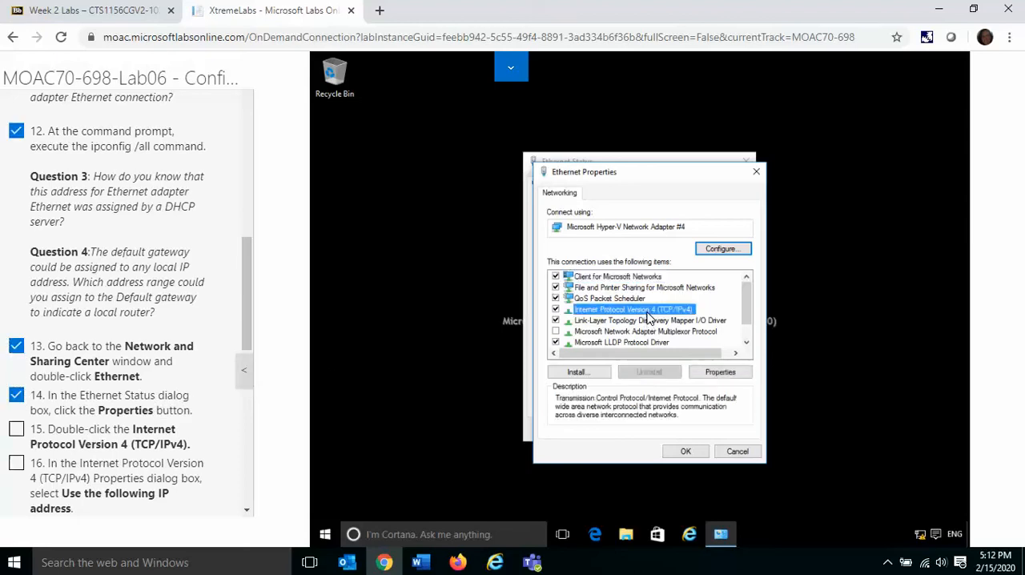
{"action": "left_click", "coordinate": [720, 372]}
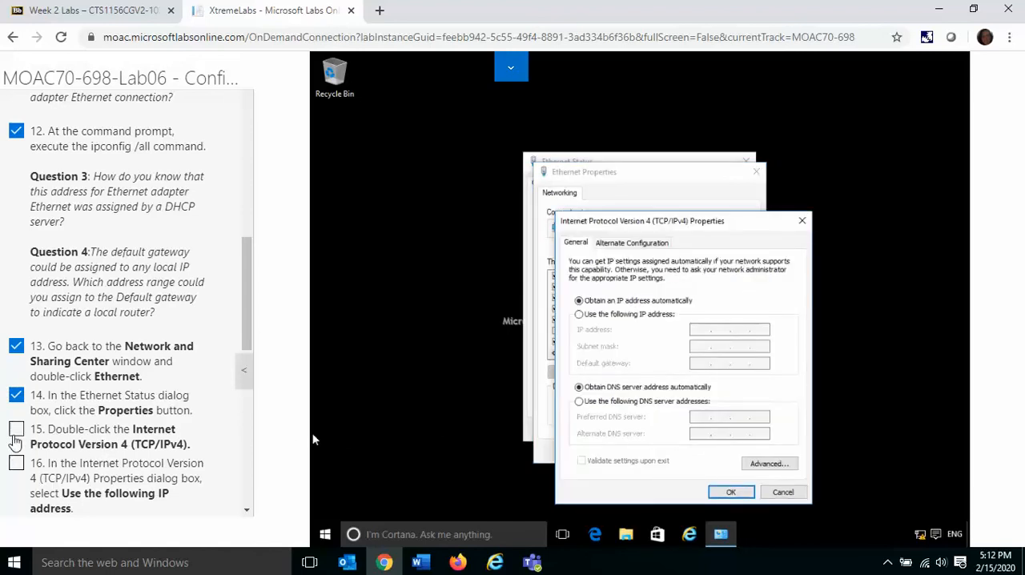
{"action": "left_click", "coordinate": [16, 432]}
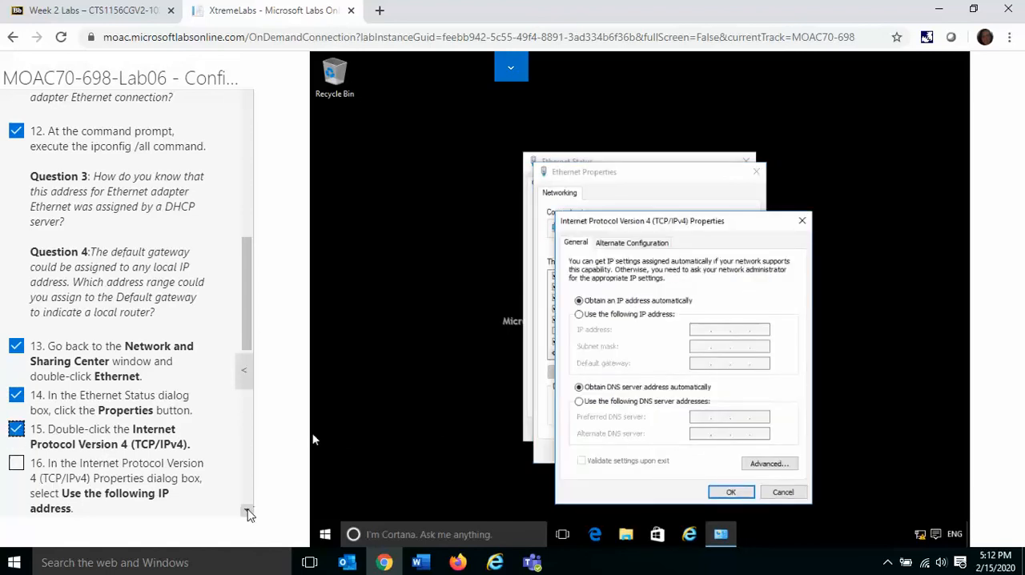
Step: Switch to a manual IPv4 configuration with IP address 172.16.0.40, subnet mask 255.255.0.0 and default gateway 172.16.0.1
{"action": "left_click", "coordinate": [247, 510]}
{"action": "scroll", "coordinate": [248, 513], "scroll_direction": "down", "scroll_amount": 3}
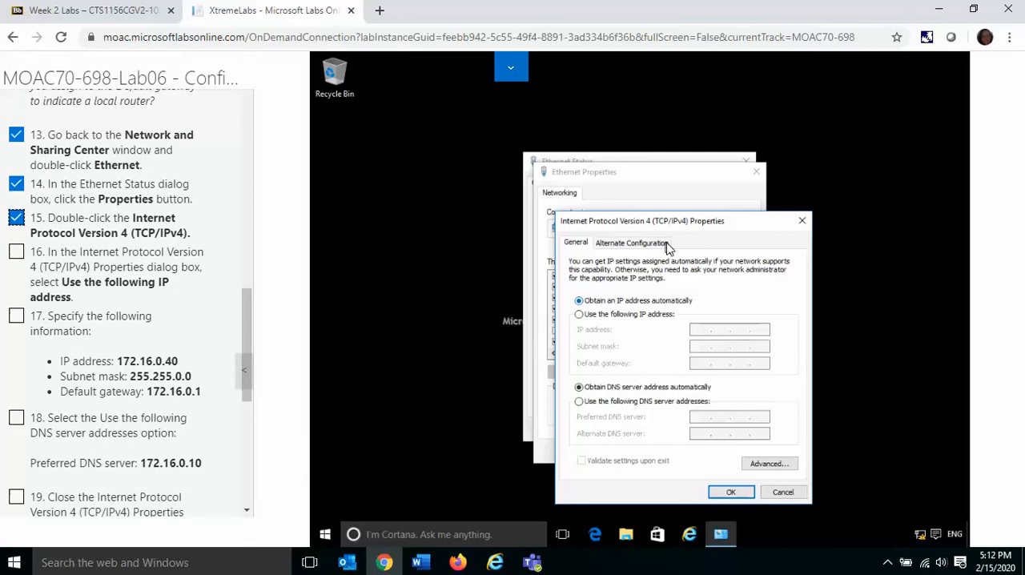
{"action": "left_click_drag", "start_coordinate": [673, 231], "coordinate": [645, 184]}
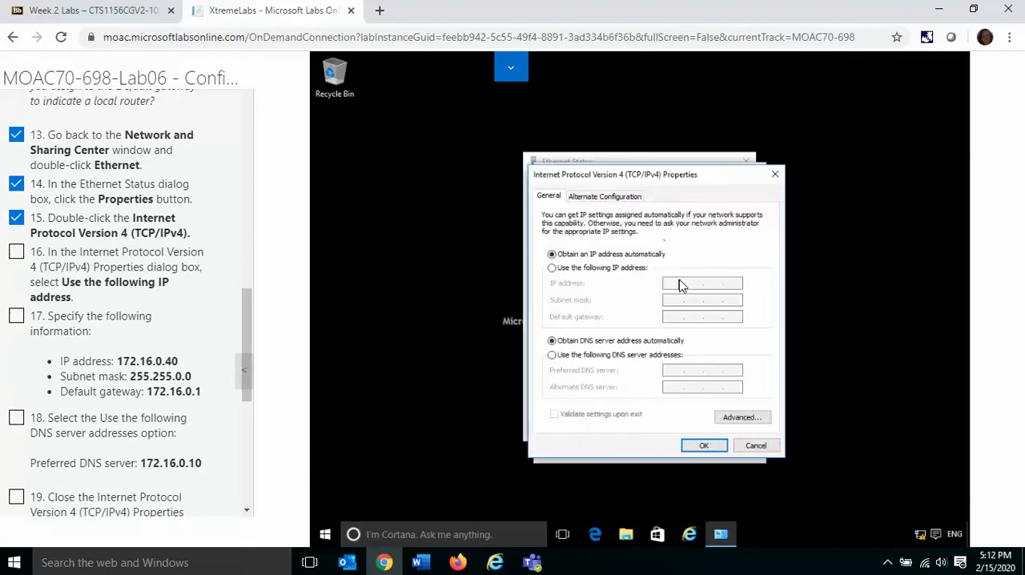
{"action": "left_click", "coordinate": [554, 269]}
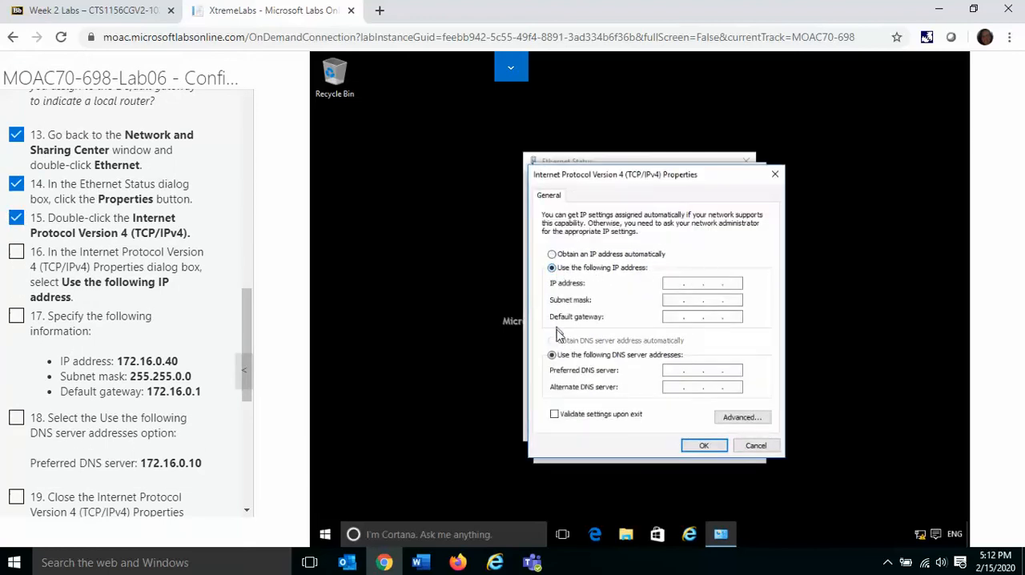
{"action": "left_click", "coordinate": [674, 286]}
{"action": "type", "text": "172.16.0."}
{"action": "key", "text": "Tab"}
{"action": "key", "text": "shift+Tab"}
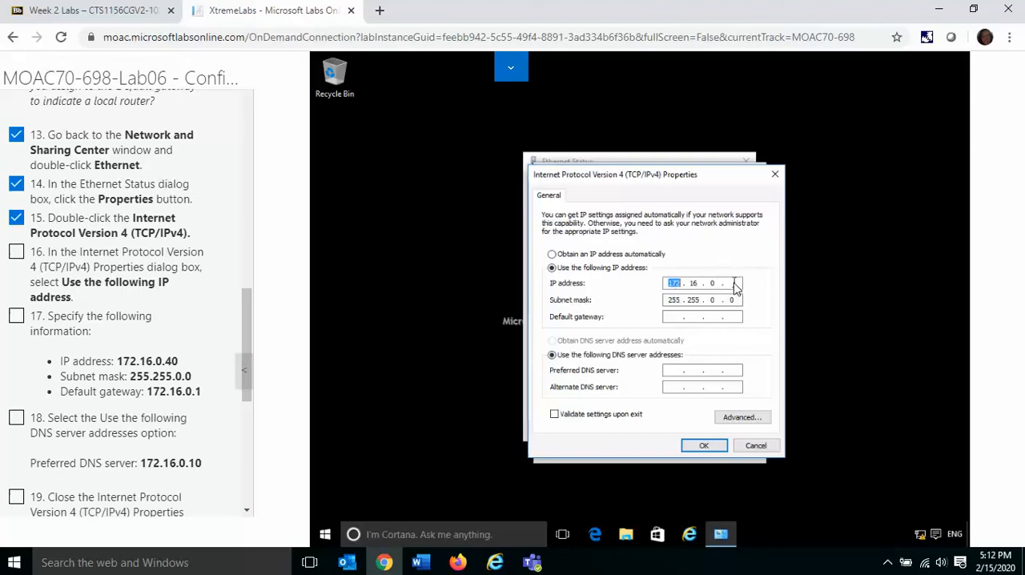
{"action": "type", "text": "40"}
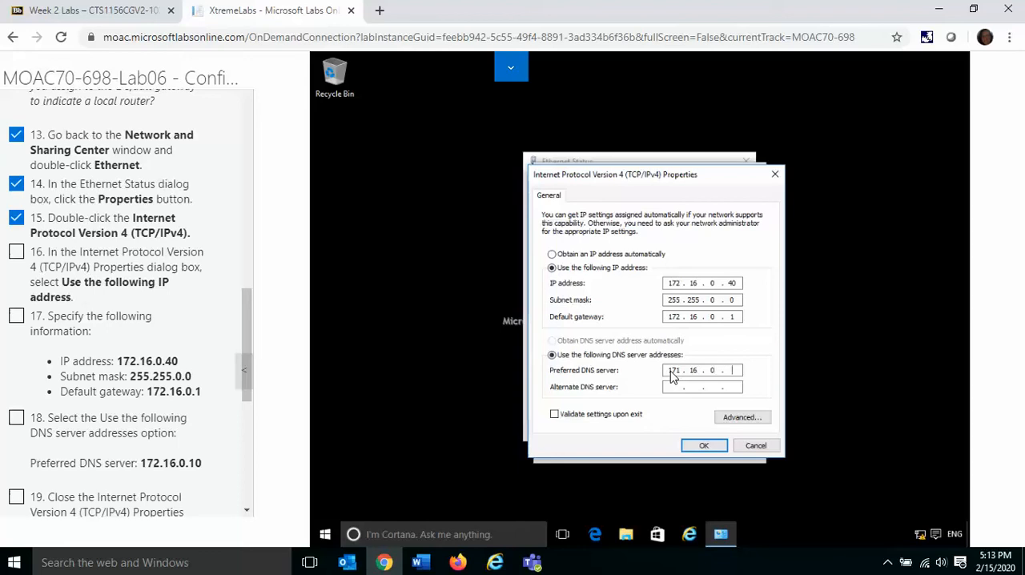
Step: Save the IPv4 settings with preferred DNS server 171.16.0.1 and mark instructions 16 and 17 complete
{"action": "type", "text": "1"}
{"action": "left_click", "coordinate": [703, 446]}
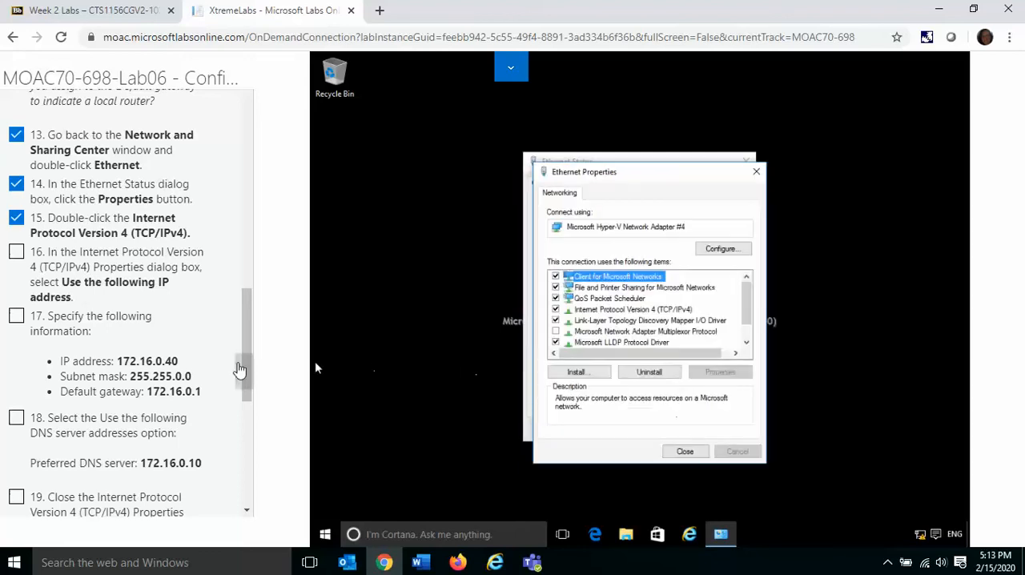
{"action": "left_click", "coordinate": [16, 252]}
{"action": "left_click", "coordinate": [16, 319]}
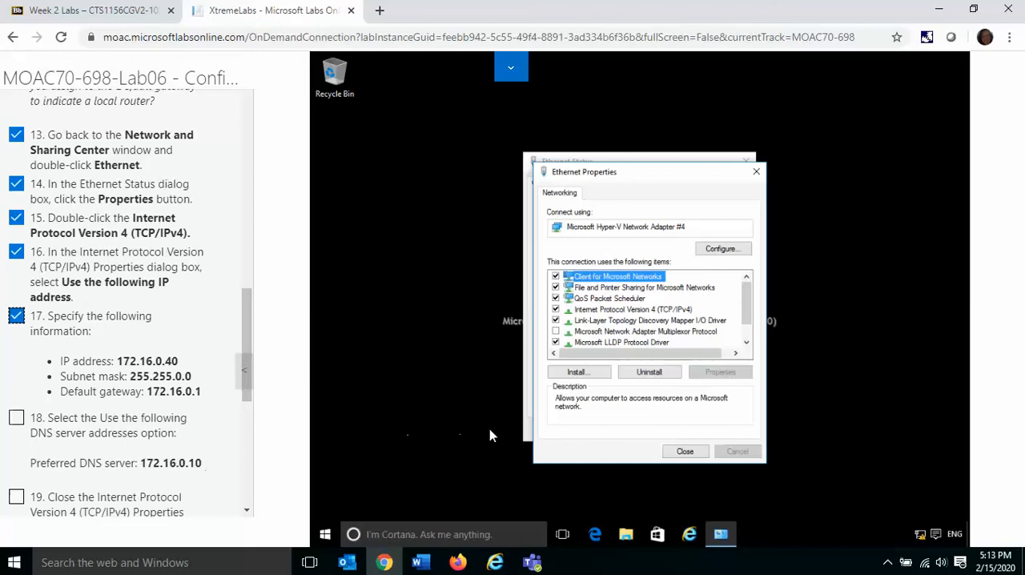
Step: Correct the preferred DNS server address in the IPv4 properties to match instruction 18 and mark that instruction complete
{"action": "left_click", "coordinate": [658, 312]}
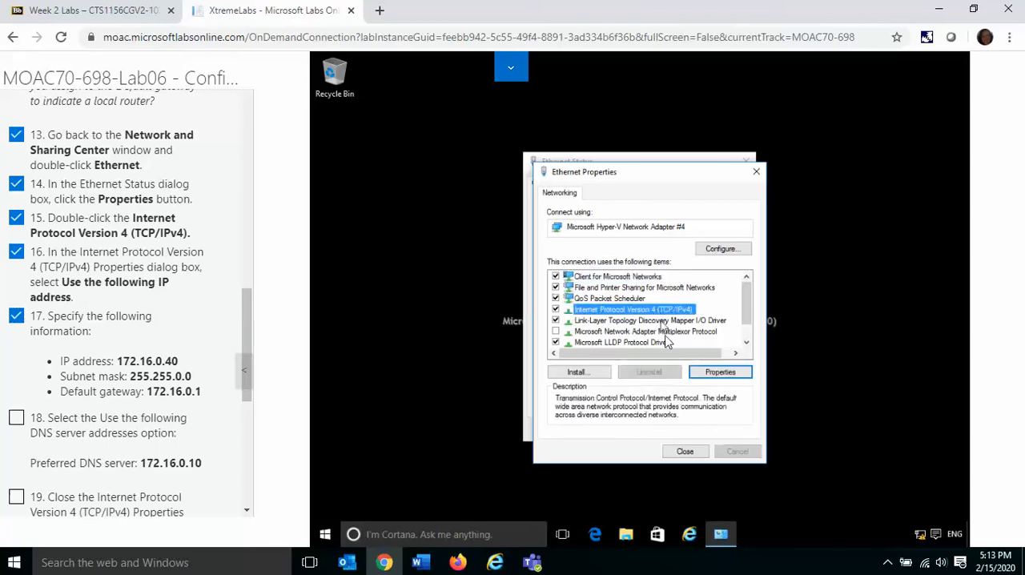
{"action": "left_click", "coordinate": [713, 372]}
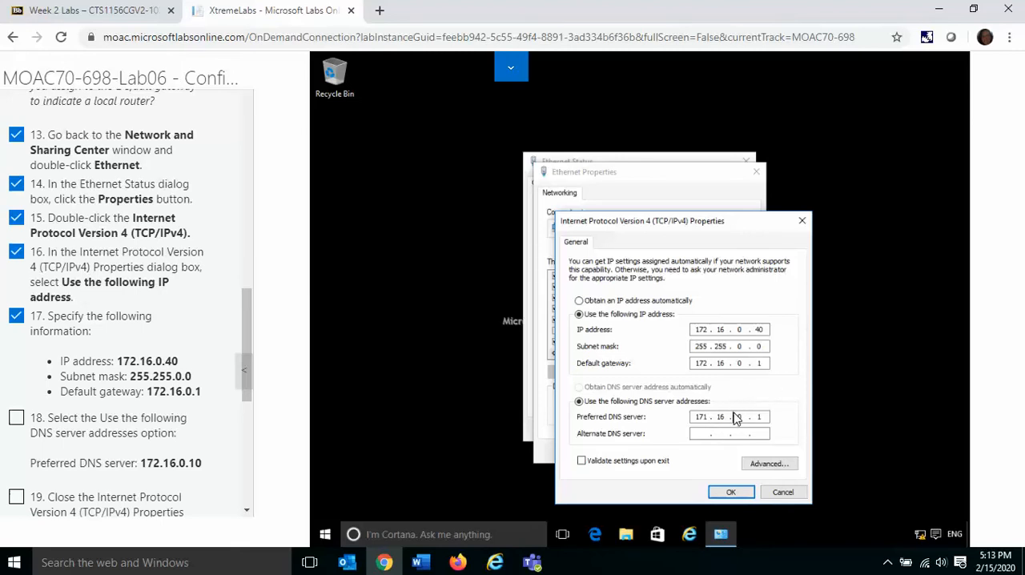
{"action": "type", "text": "1"}
{"action": "left_click", "coordinate": [729, 490]}
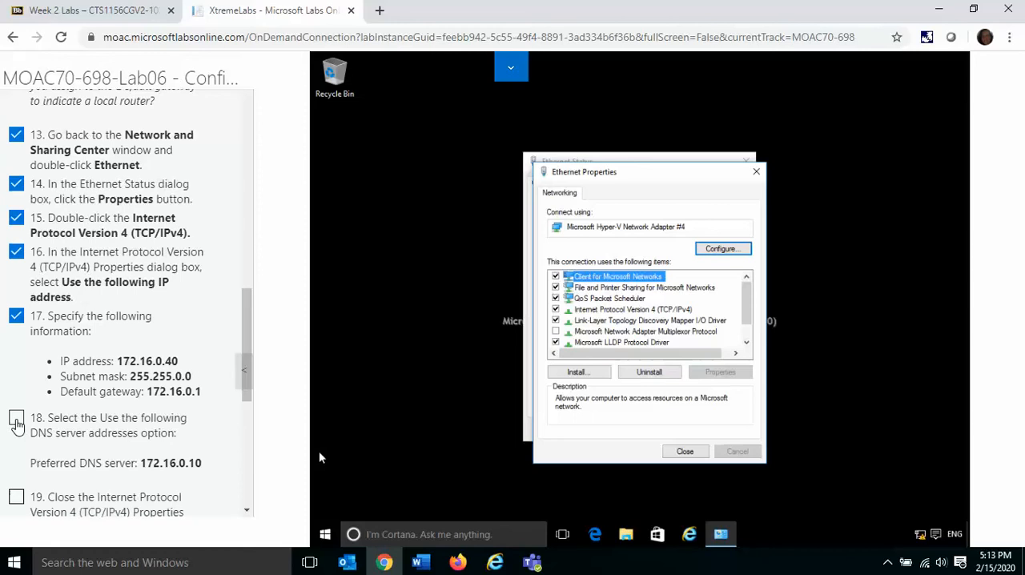
{"action": "left_click", "coordinate": [17, 422]}
Step: Close the Ethernet Properties and Ethernet Status dialogs
{"action": "left_click", "coordinate": [247, 511]}
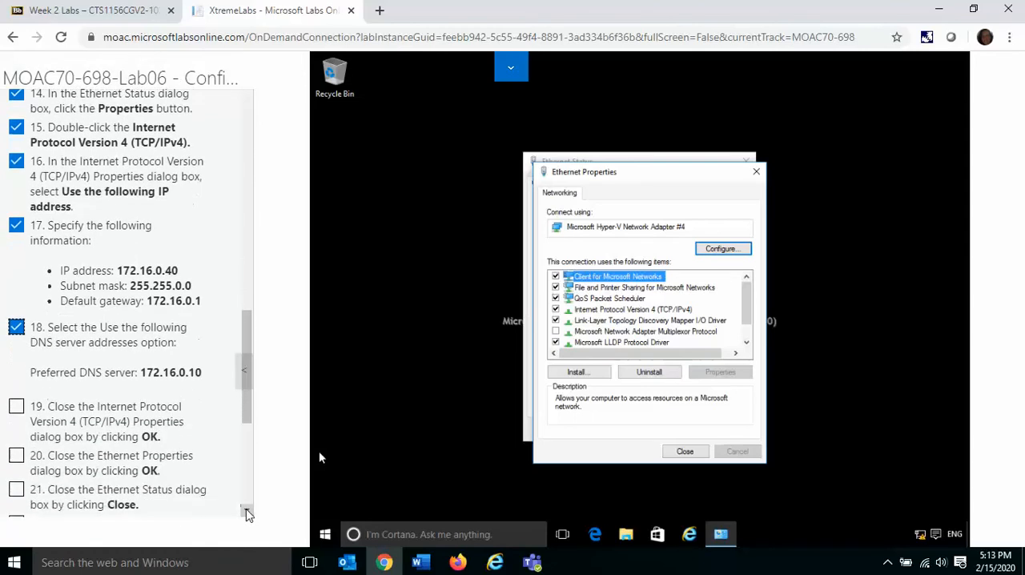
{"action": "scroll", "coordinate": [246, 513], "scroll_direction": "down", "scroll_amount": 4}
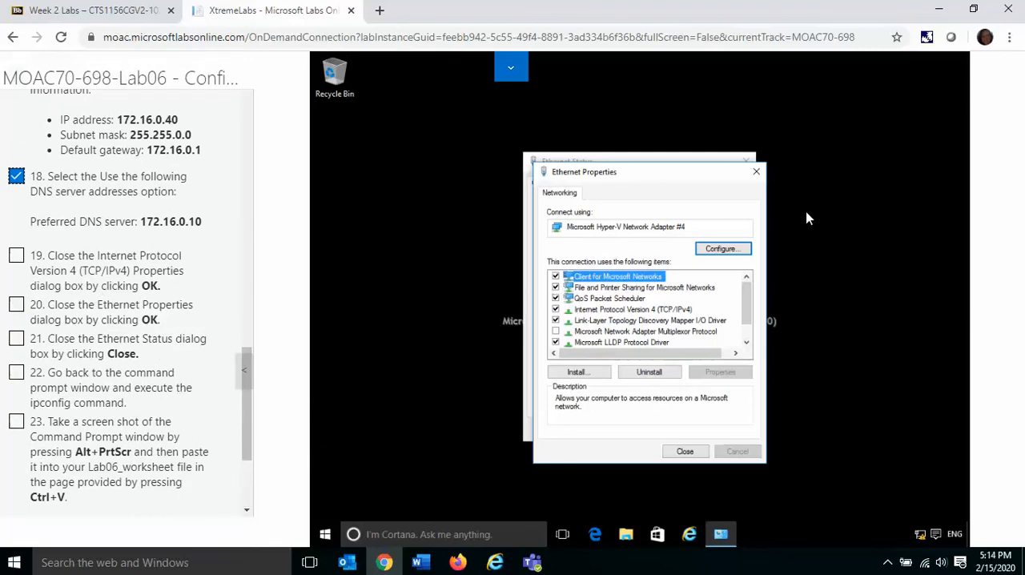
{"action": "left_click", "coordinate": [685, 451]}
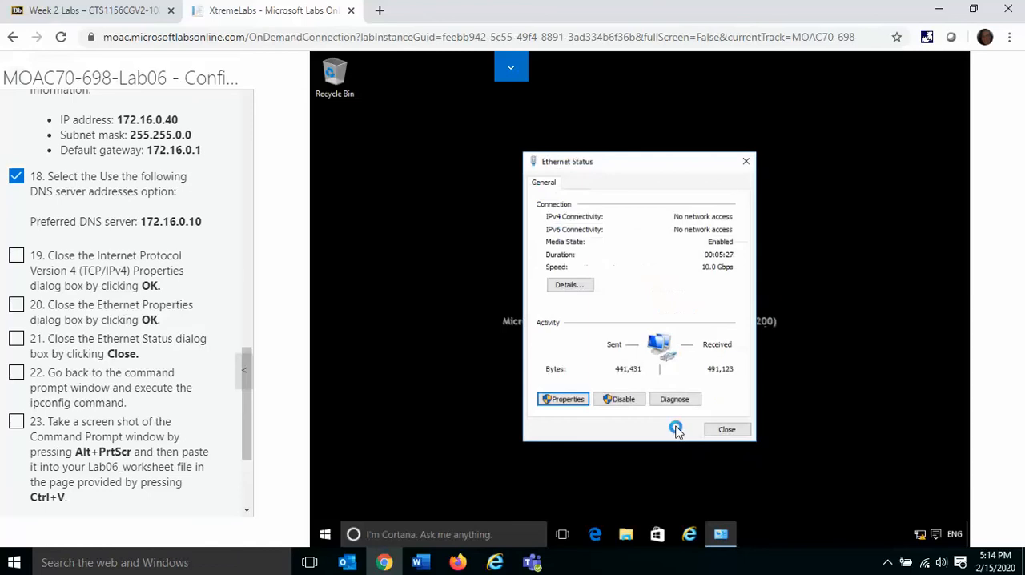
{"action": "left_click", "coordinate": [725, 430]}
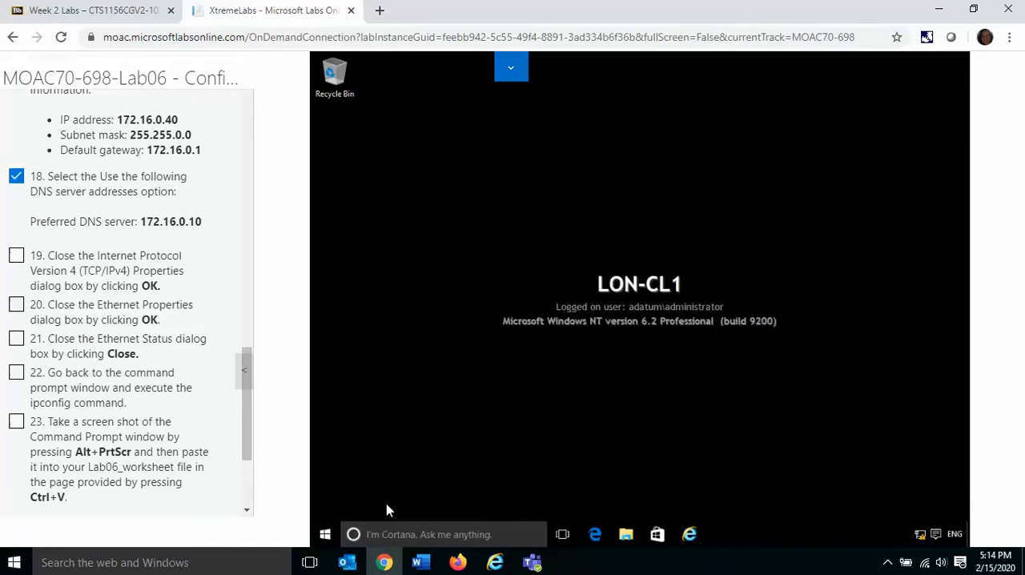
Step: Open a new administrator Command Prompt on LON-CL1 and run ipconfig
{"action": "right_click", "coordinate": [326, 537]}
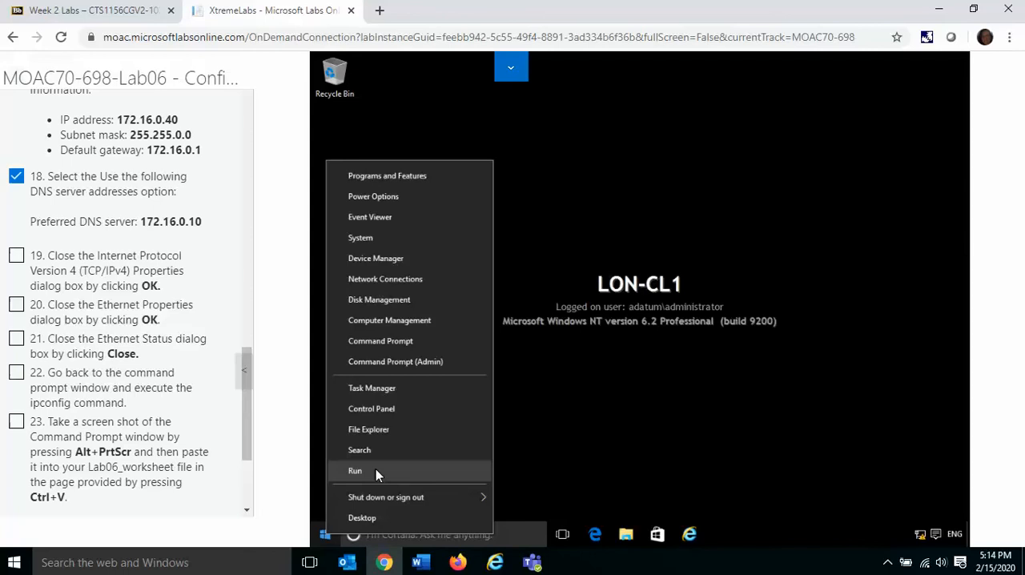
{"action": "left_click", "coordinate": [398, 363]}
{"action": "type", "text": "ipconfig"}
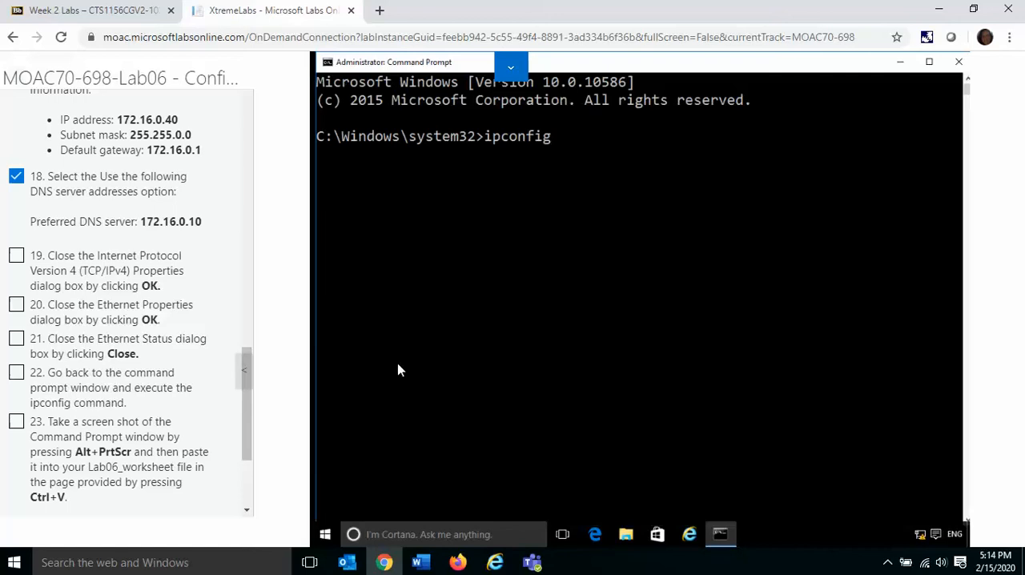
{"action": "key", "text": "Return"}
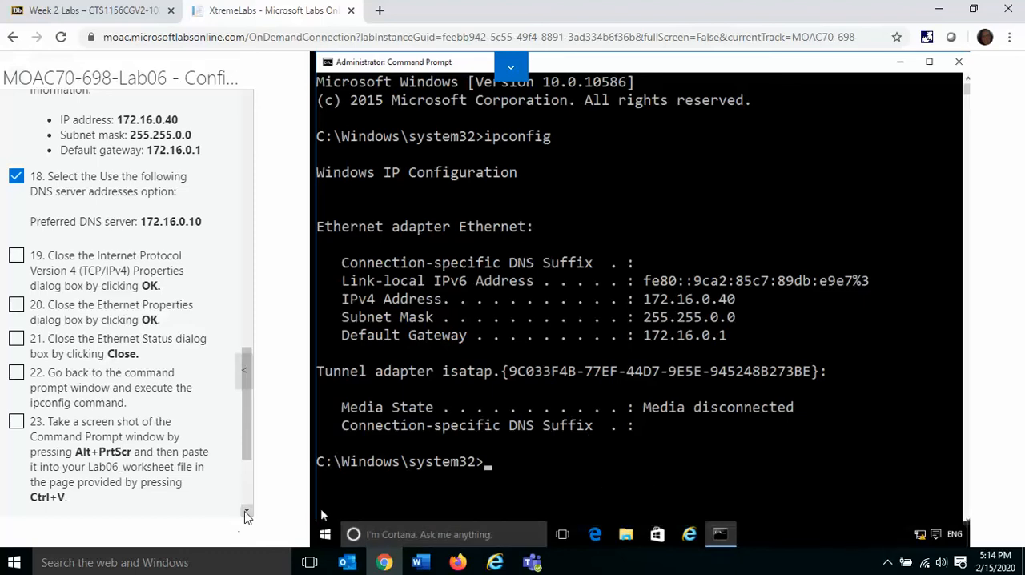
Step: Mark instruction 23 complete and continue to Exercise 6.2: Configuring IPv6 Settings
{"action": "scroll", "coordinate": [246, 515], "scroll_direction": "down", "scroll_amount": 4}
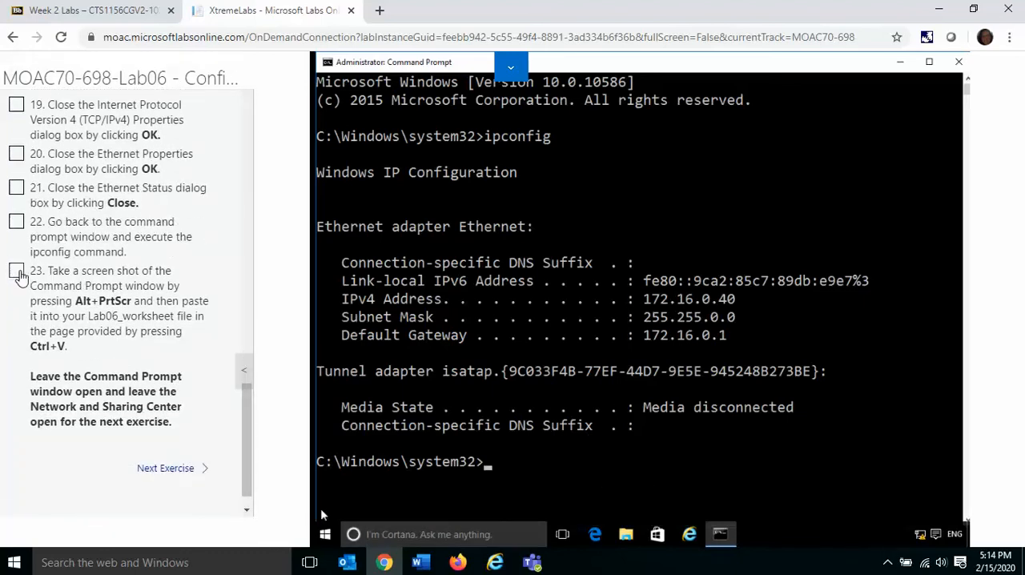
{"action": "left_click", "coordinate": [17, 272]}
{"action": "left_click", "coordinate": [172, 470]}
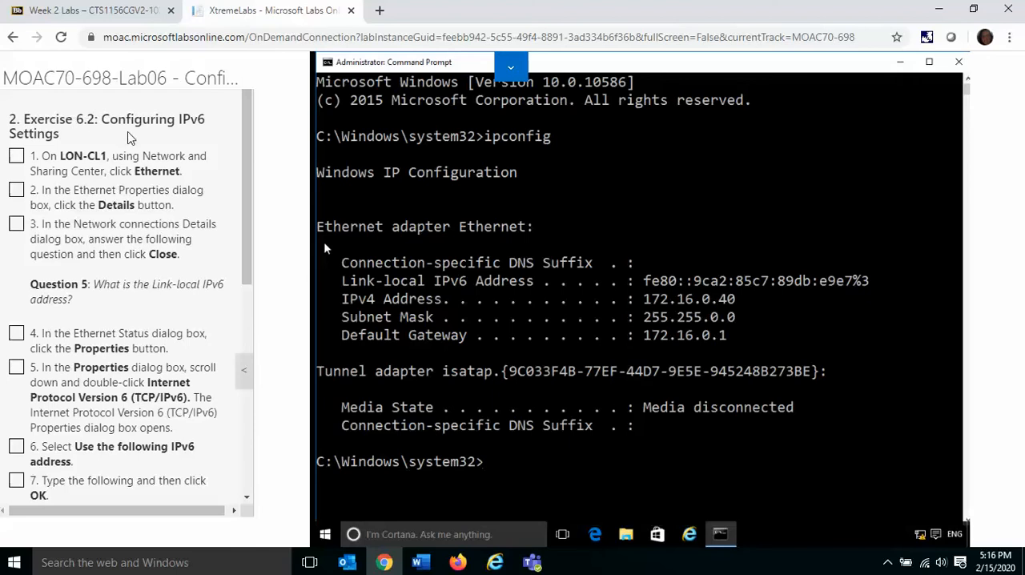
Step: Reveal the lab's virtual machine controls above the LON-CL1 desktop
{"action": "left_click", "coordinate": [512, 68]}
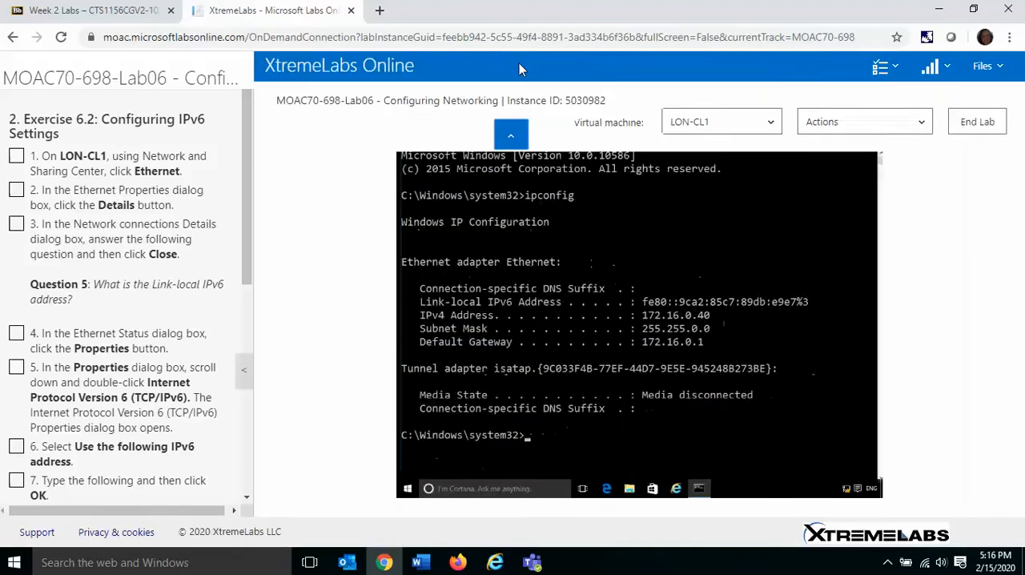
Step: Mark instruction 1 of Exercise 6.2 complete, then close the Command Prompt and open Network and Sharing Center on LON-CL1
{"action": "left_click", "coordinate": [512, 134]}
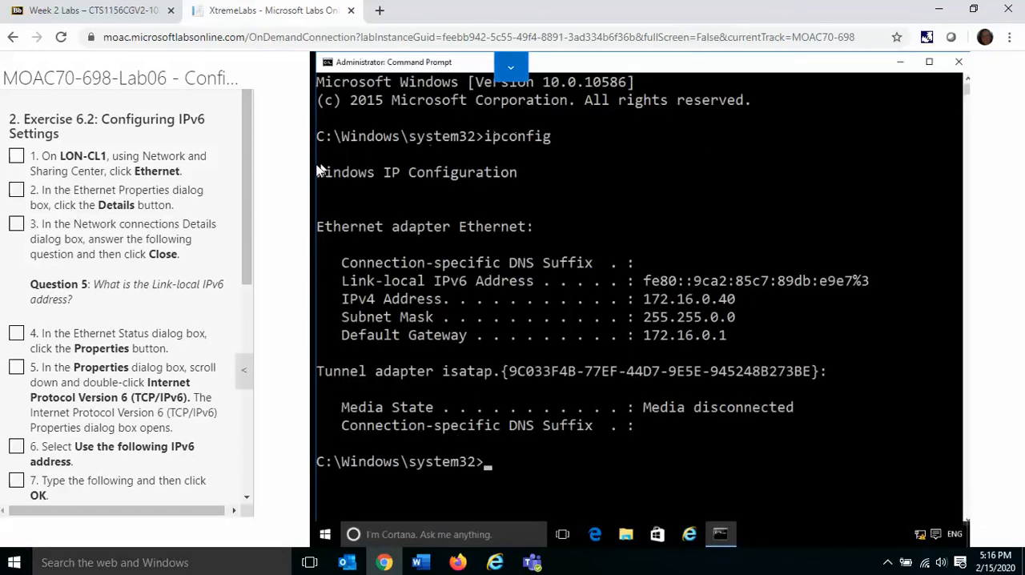
{"action": "left_click", "coordinate": [16, 157]}
{"action": "left_click", "coordinate": [959, 62]}
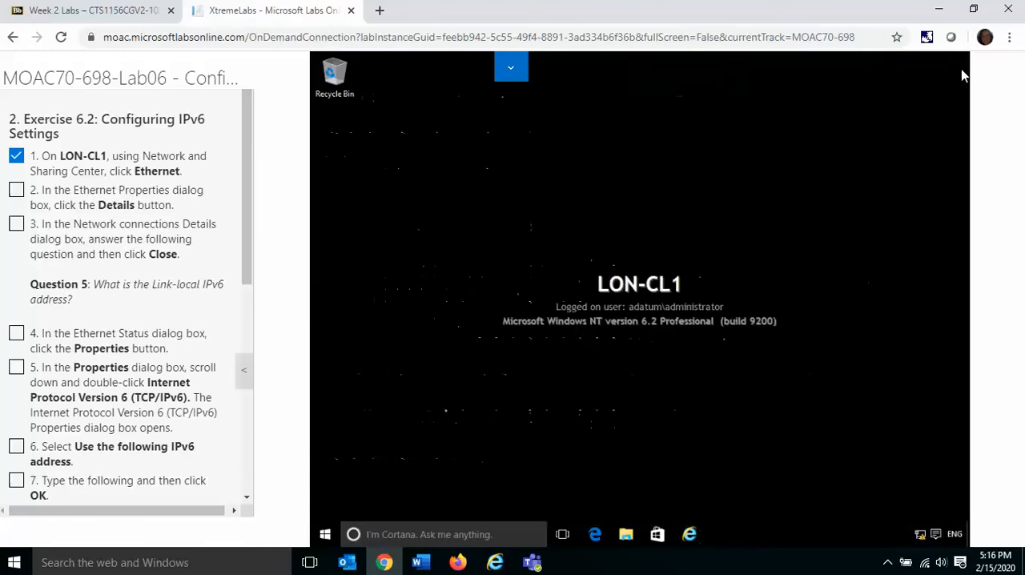
{"action": "right_click", "coordinate": [921, 535]}
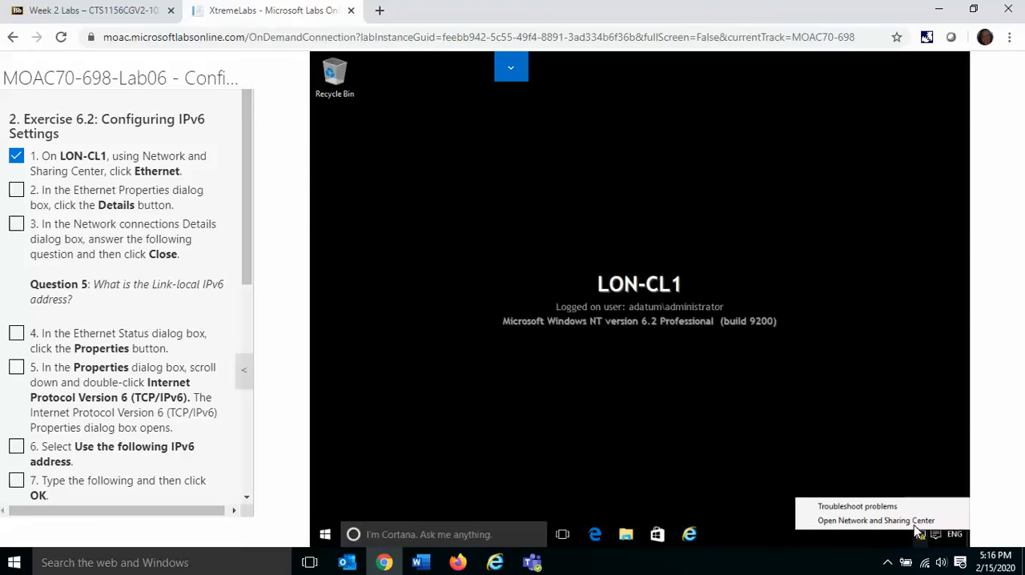
{"action": "left_click", "coordinate": [910, 521]}
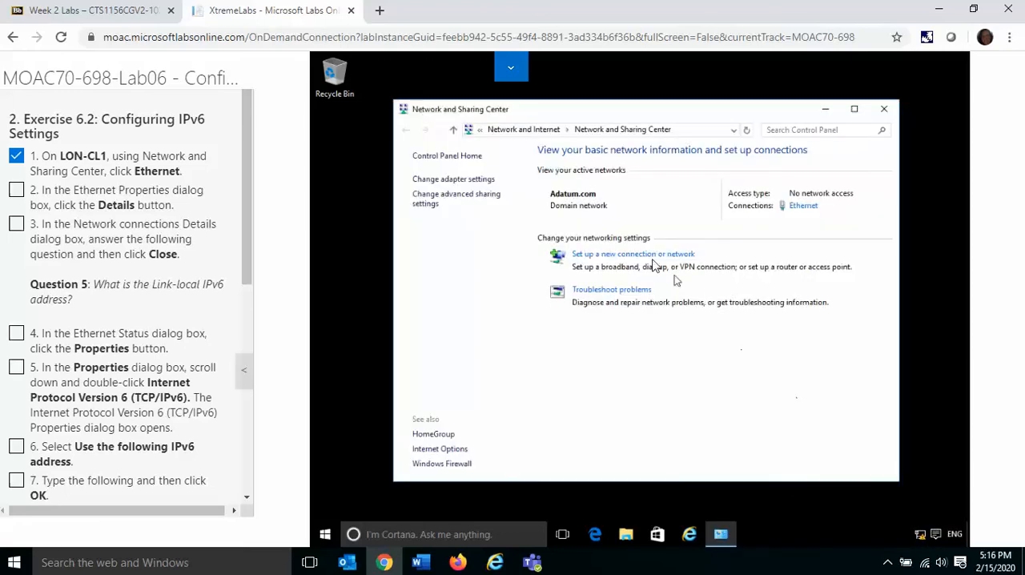
{"action": "left_click", "coordinate": [474, 183]}
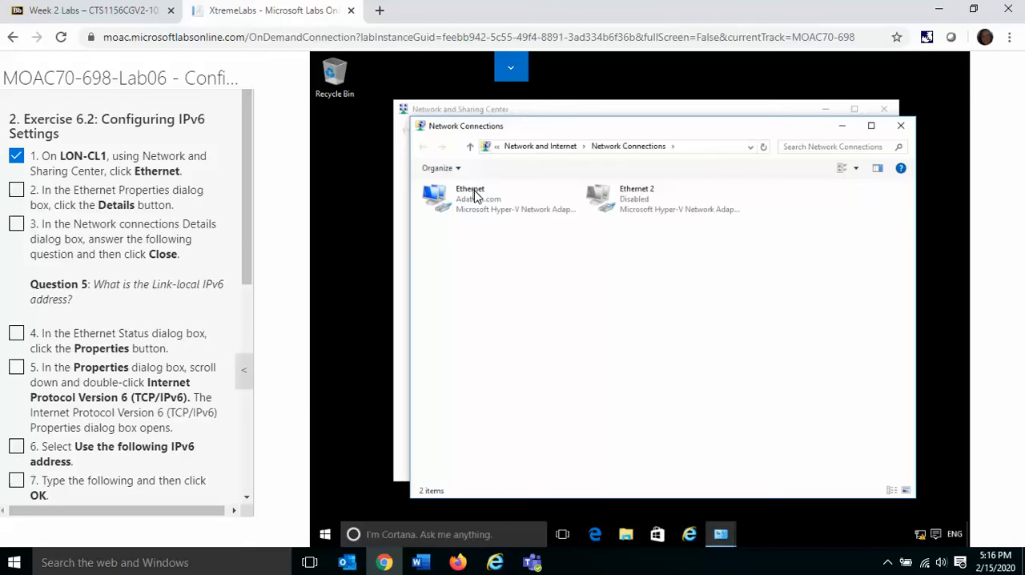
{"action": "left_click", "coordinate": [475, 201]}
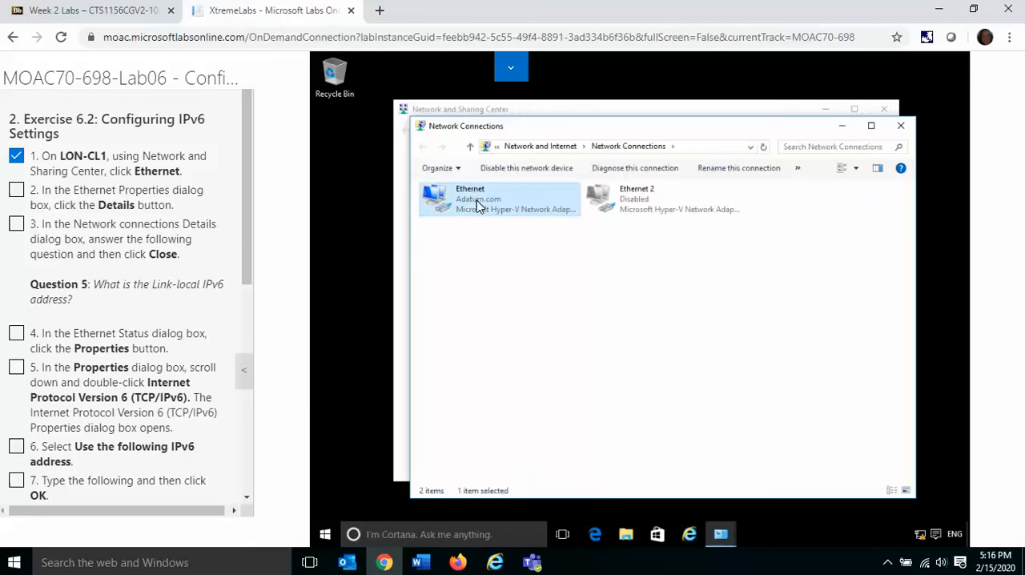
{"action": "right_click", "coordinate": [476, 204]}
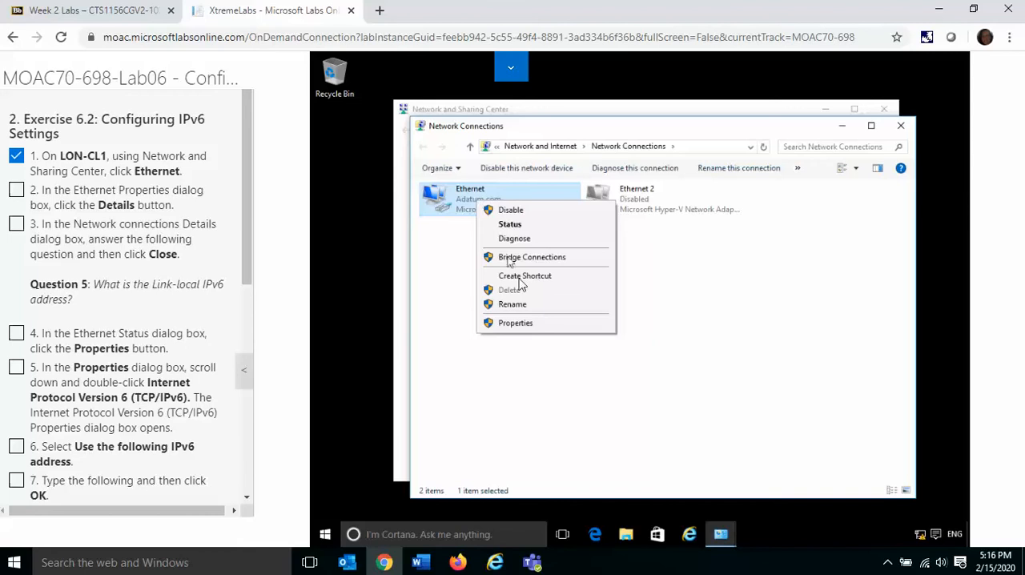
{"action": "left_click", "coordinate": [537, 324]}
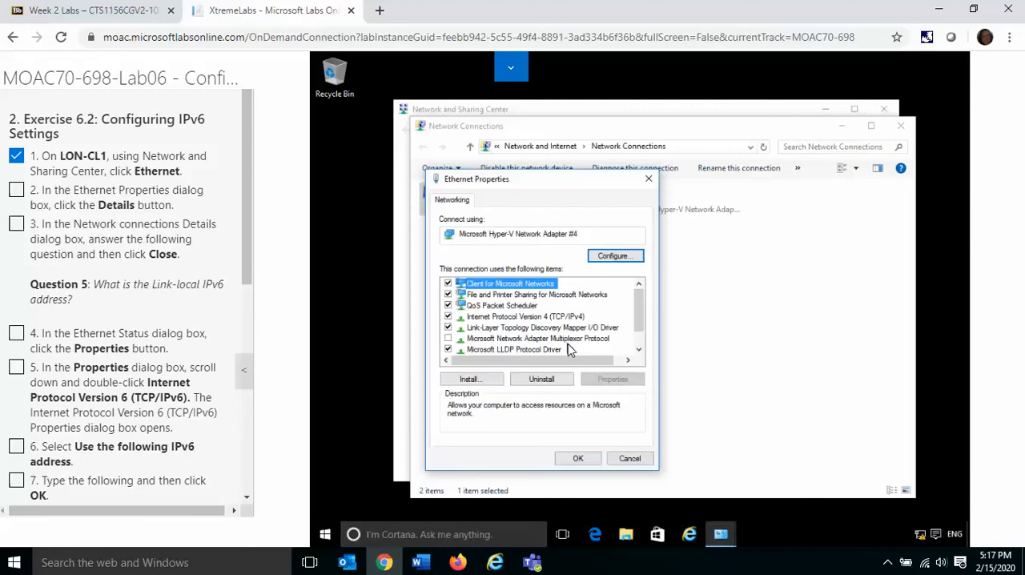
{"action": "left_click", "coordinate": [639, 351]}
{"action": "left_click", "coordinate": [640, 351]}
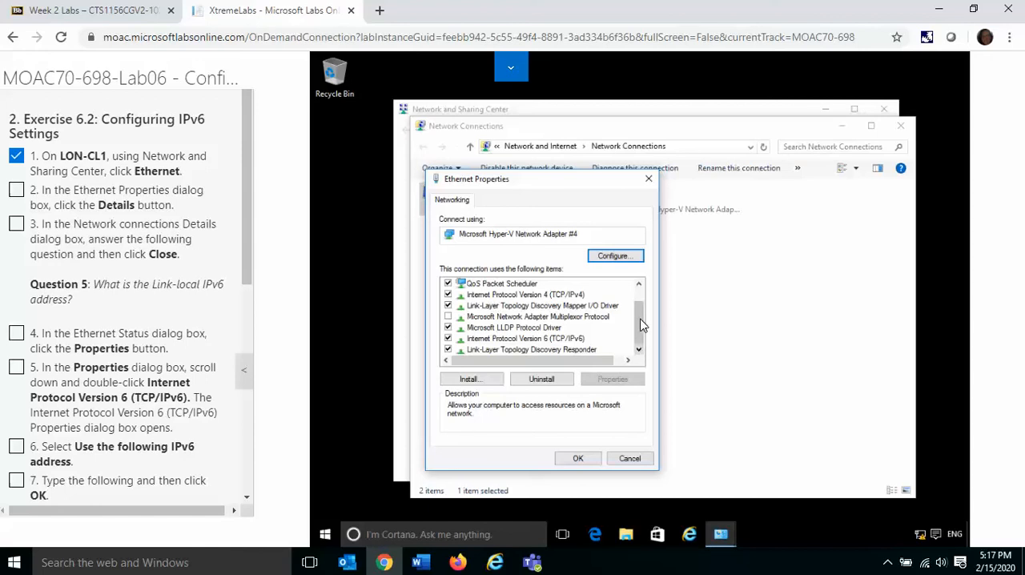
{"action": "left_click", "coordinate": [649, 181]}
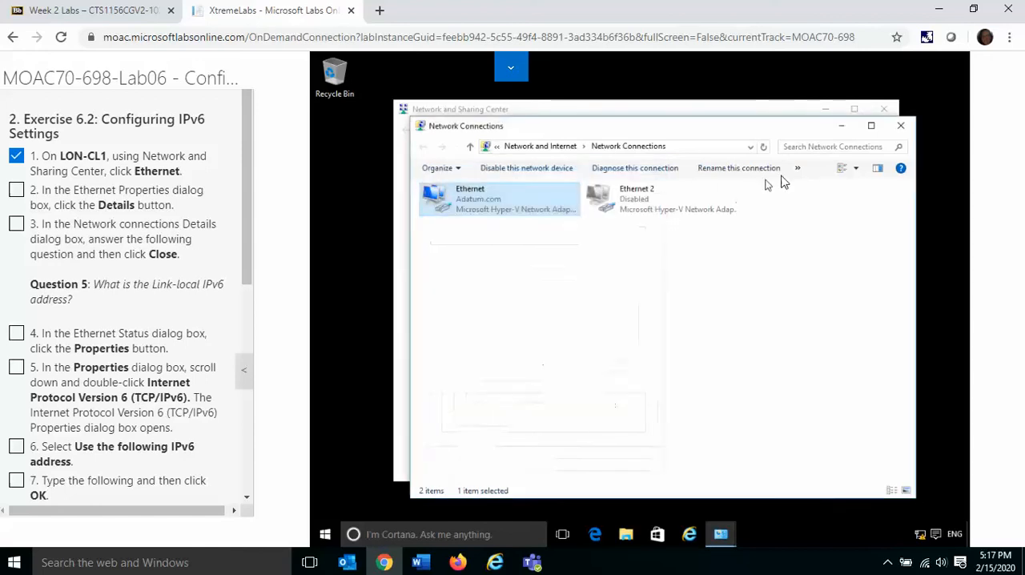
{"action": "left_click", "coordinate": [900, 127]}
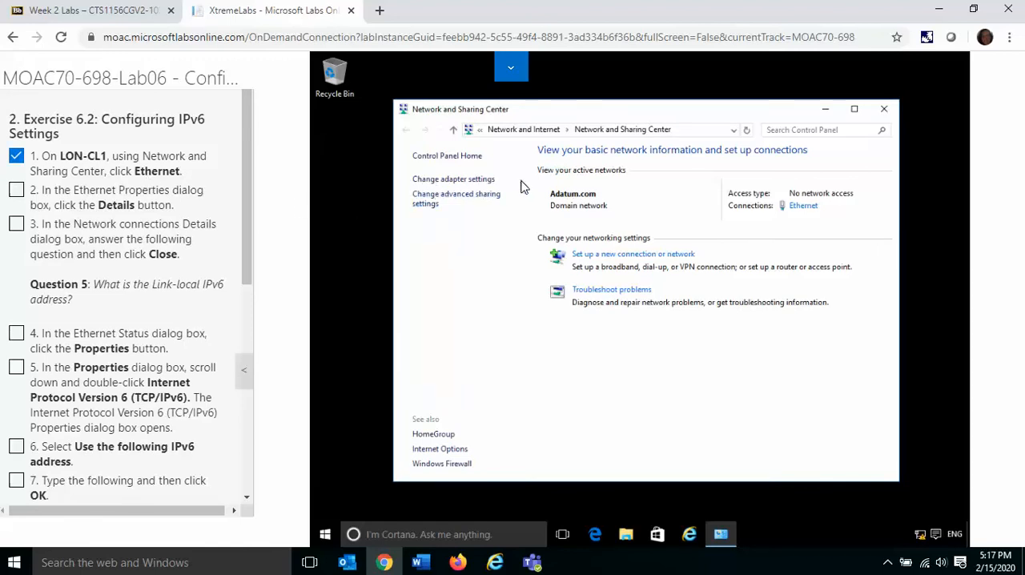
Step: Check the link-local IPv6 address in the Ethernet connection's details from Ethernet Status, marking instructions 2 and 3 complete
{"action": "left_click", "coordinate": [809, 207]}
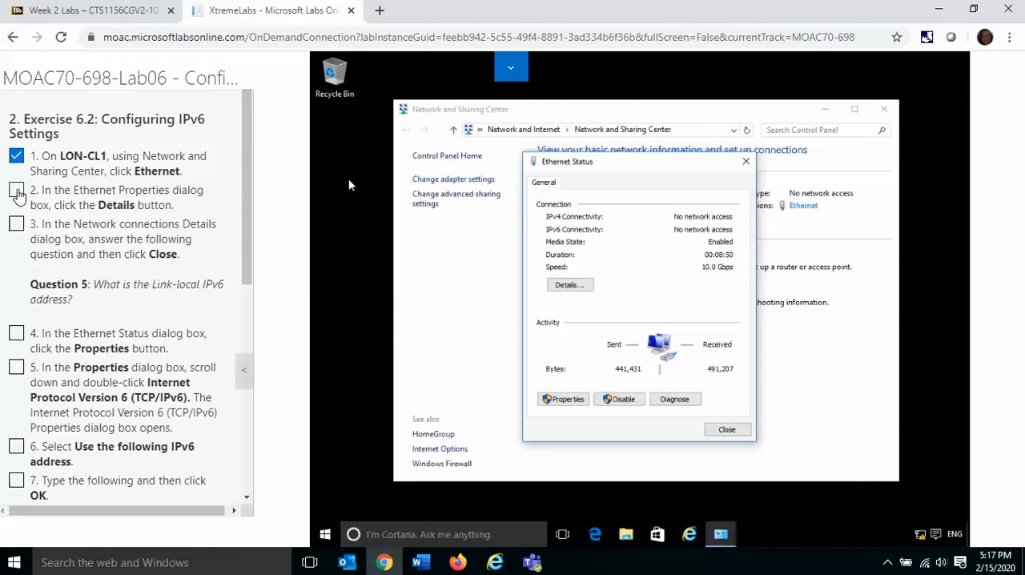
{"action": "left_click", "coordinate": [16, 194]}
{"action": "left_click", "coordinate": [569, 285]}
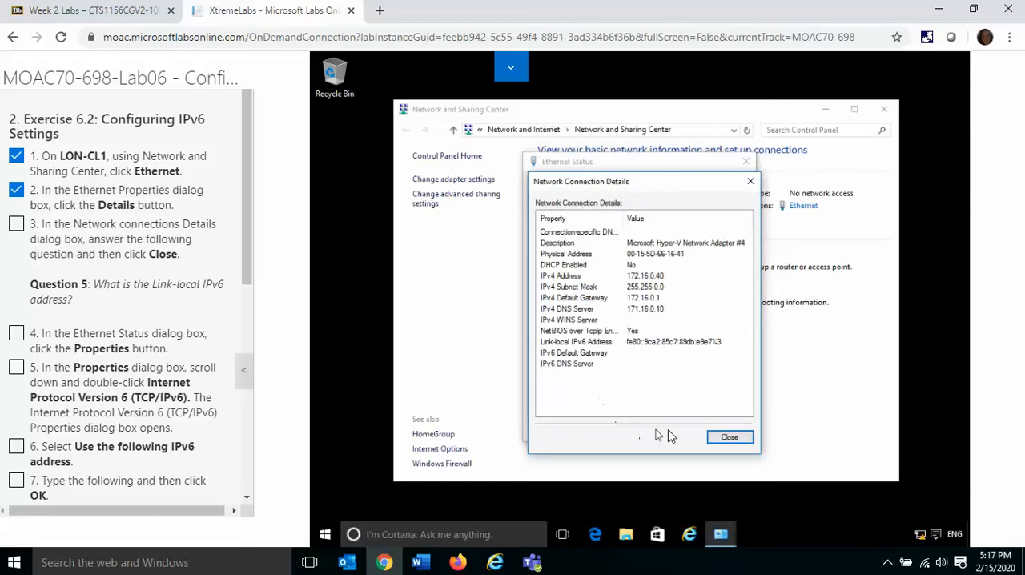
{"action": "left_click", "coordinate": [726, 437]}
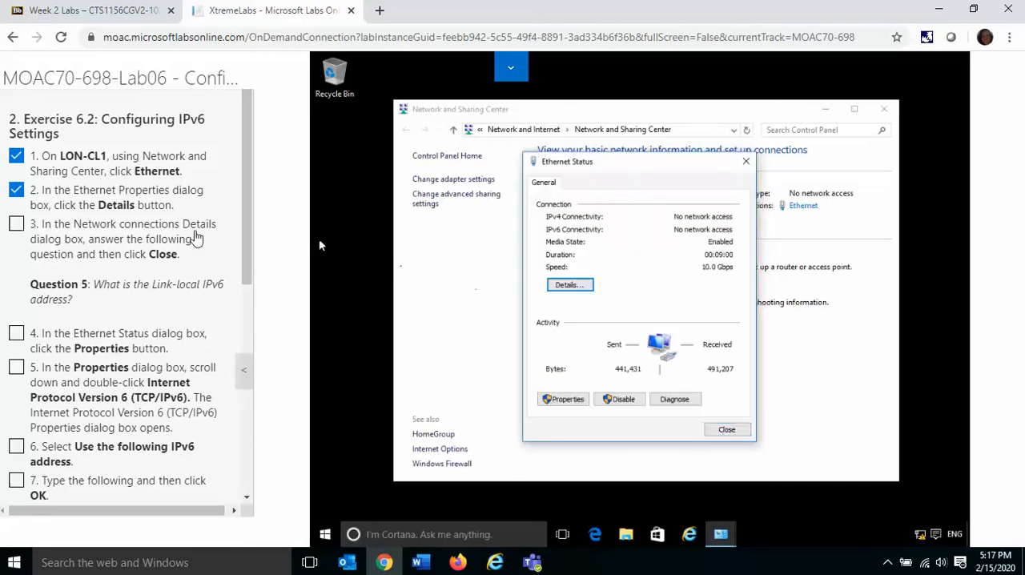
{"action": "left_click", "coordinate": [19, 227]}
{"action": "left_click", "coordinate": [583, 289]}
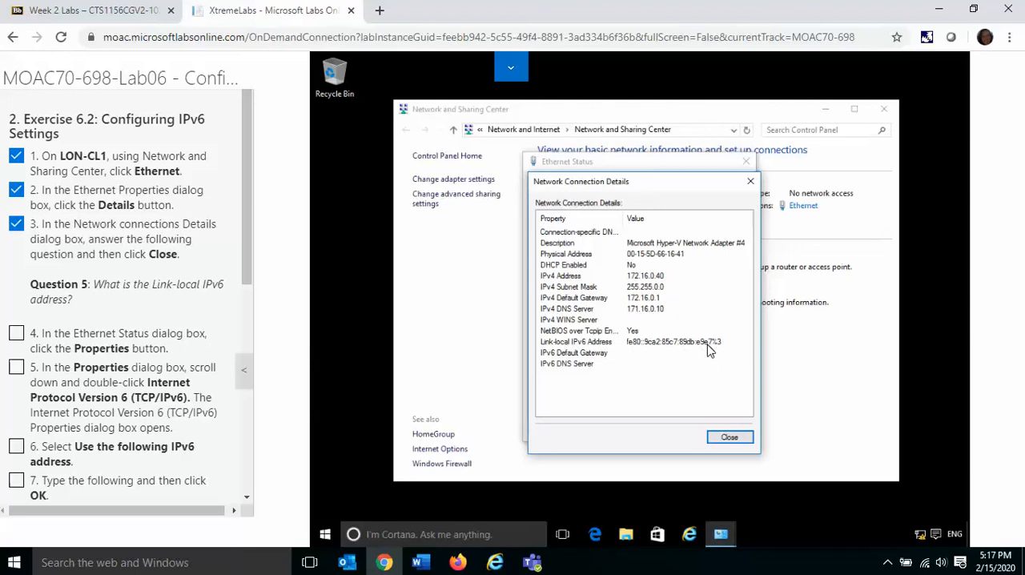
{"action": "left_click", "coordinate": [729, 439]}
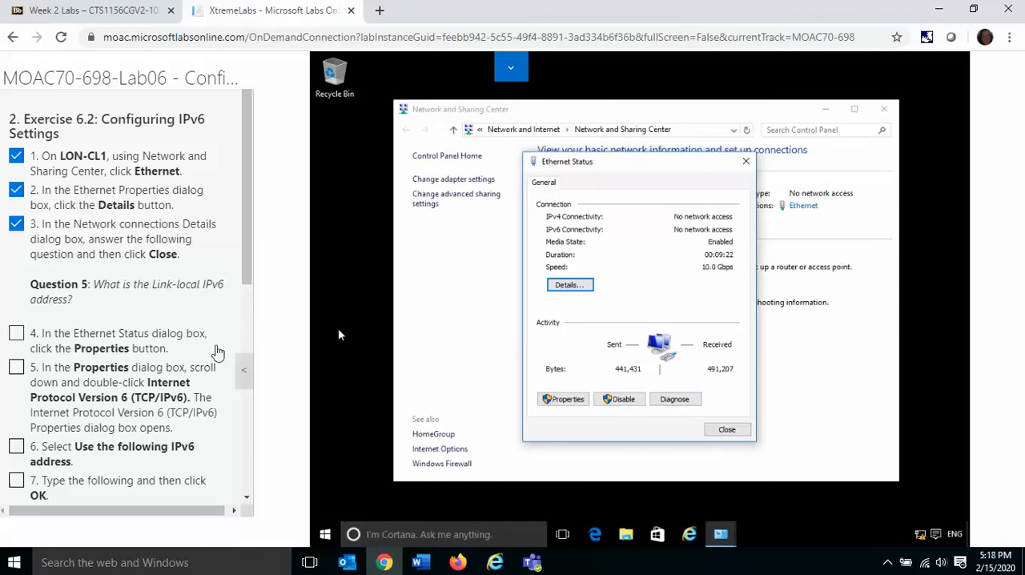
Step: Open the Ethernet adapter's Internet Protocol Version 6 (TCP/IPv6) properties and mark instructions 4 and 5 complete
{"action": "left_click", "coordinate": [563, 399]}
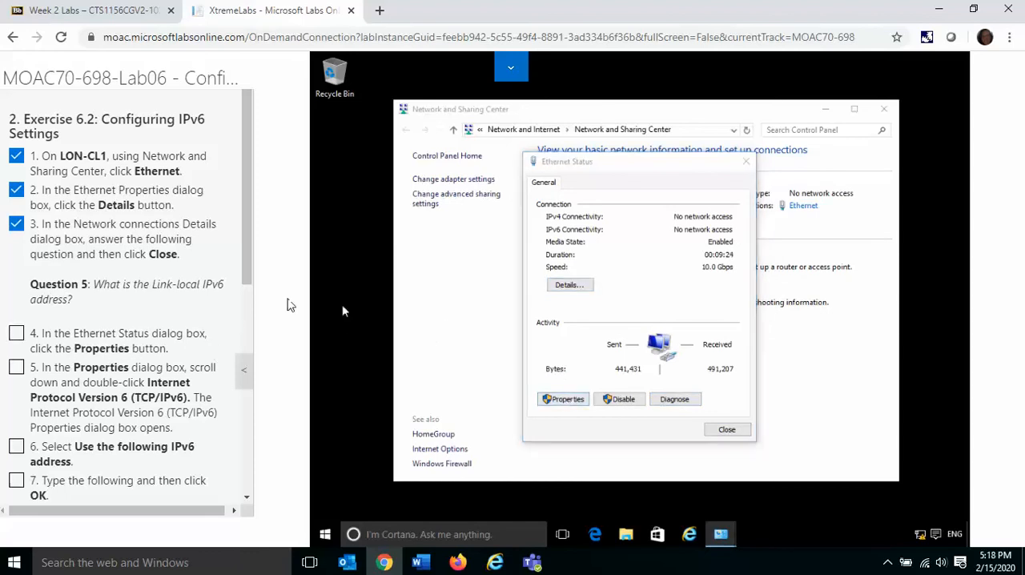
{"action": "left_click", "coordinate": [16, 334]}
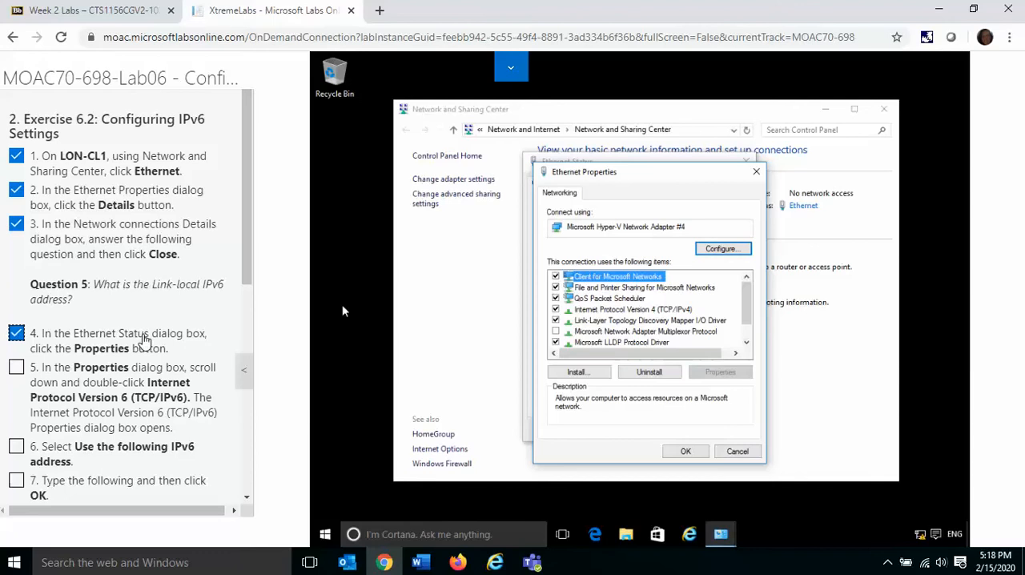
{"action": "left_click", "coordinate": [747, 346]}
{"action": "left_click", "coordinate": [746, 346]}
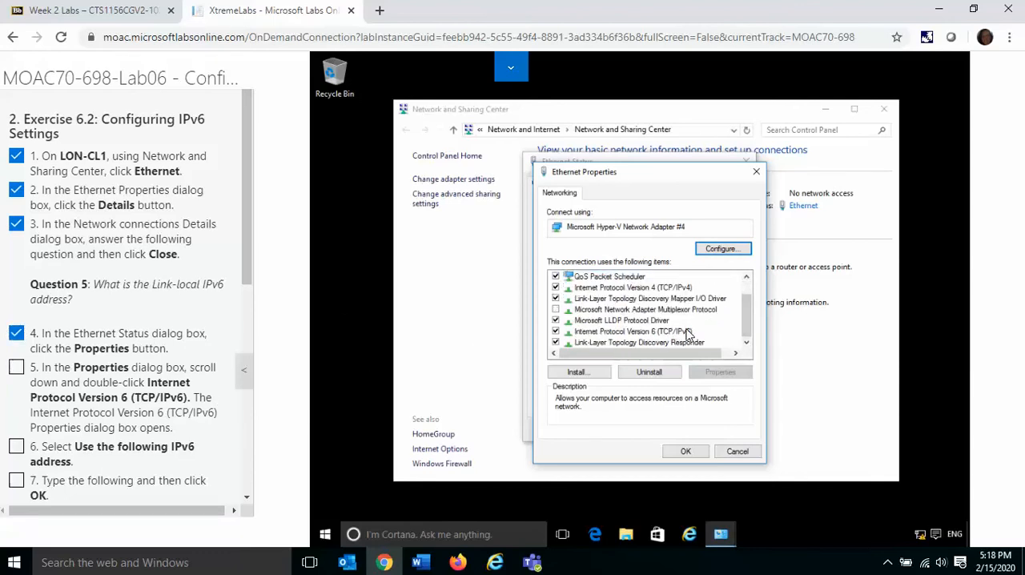
{"action": "left_click", "coordinate": [659, 332]}
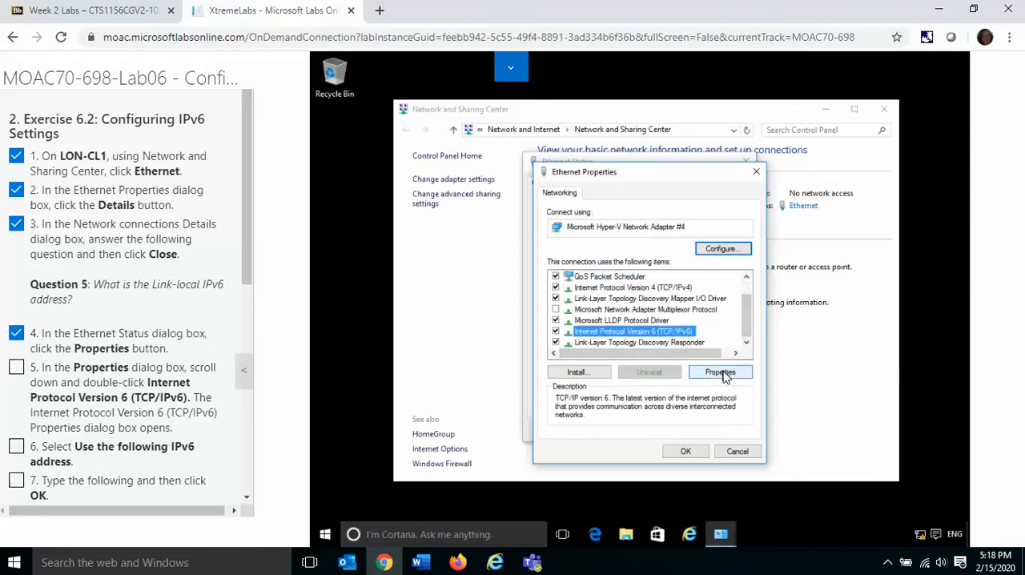
{"action": "left_click", "coordinate": [720, 373]}
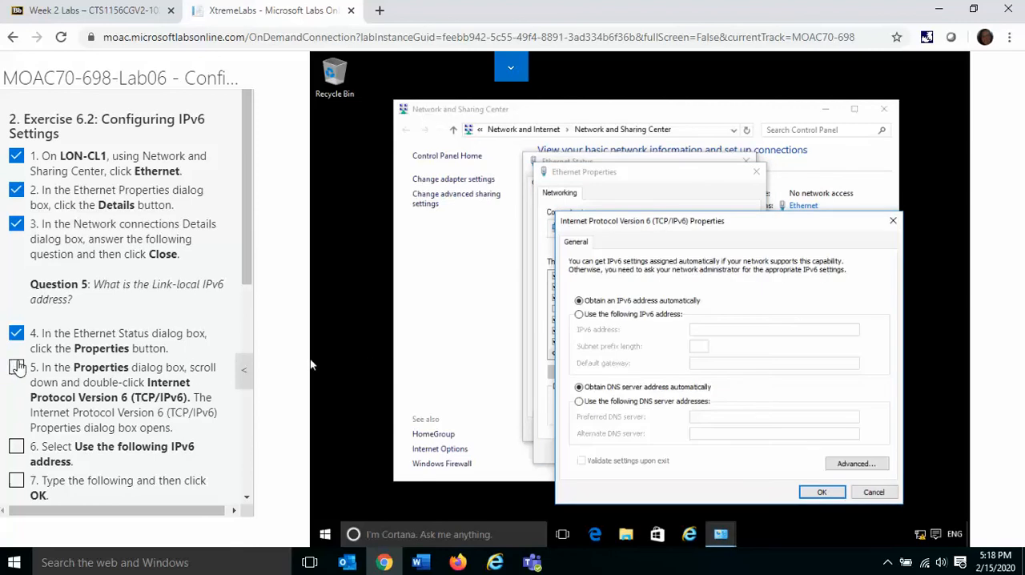
{"action": "left_click", "coordinate": [17, 367]}
Step: Assign the static IPv6 address fe80:0:ac4a:aa04:713a:0:0:ce2b with subnet prefix length 64, and close the Ethernet Properties dialog
{"action": "scroll", "coordinate": [246, 498], "scroll_direction": "down", "scroll_amount": 3}
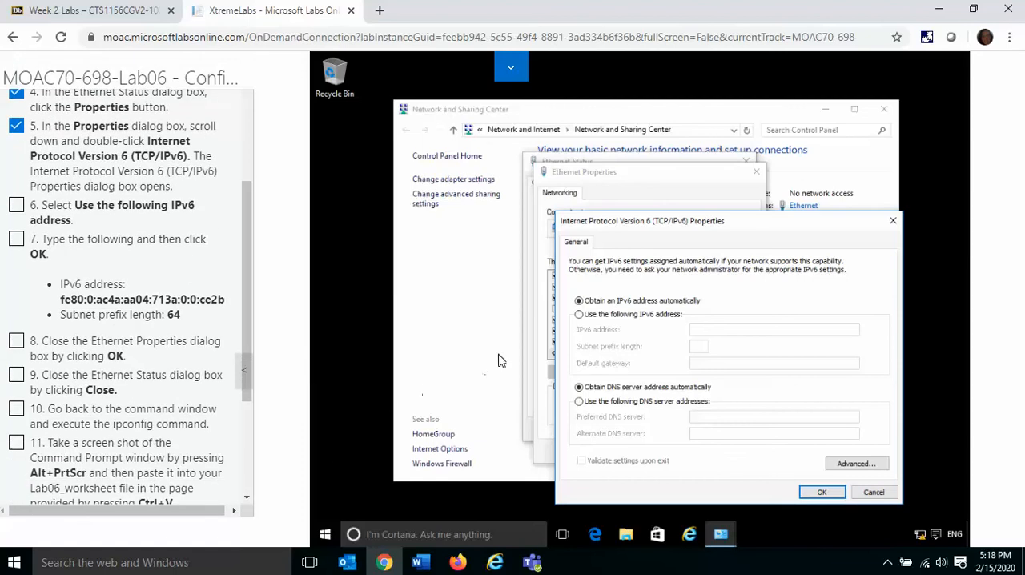
{"action": "left_click", "coordinate": [580, 314]}
{"action": "left_click", "coordinate": [710, 330]}
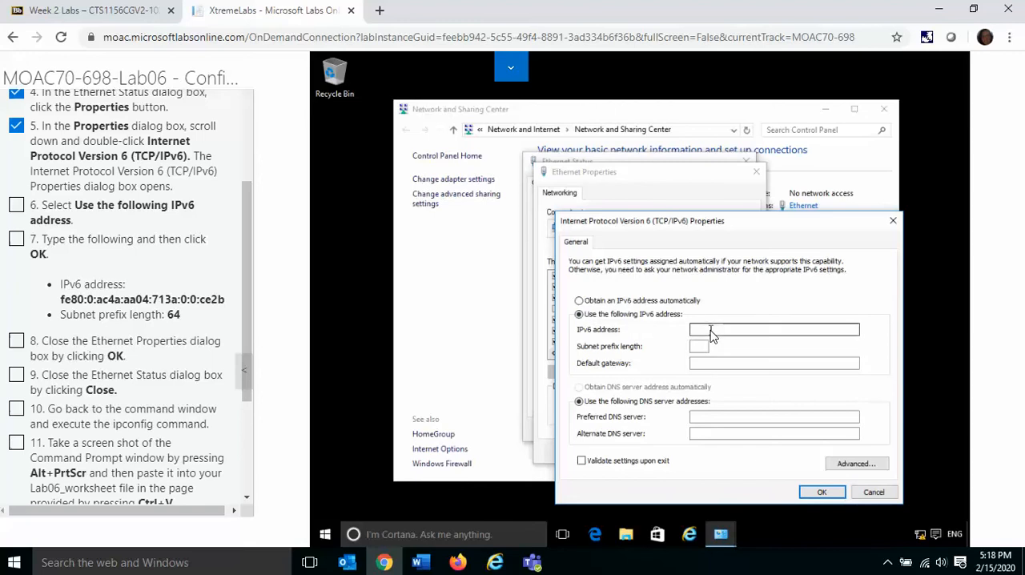
{"action": "type", "text": "f"}
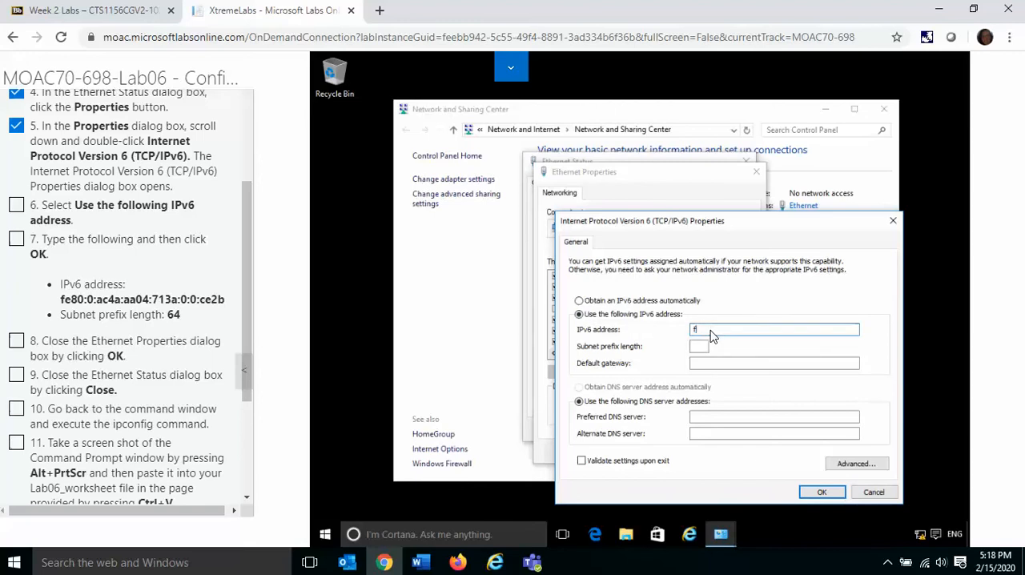
{"action": "type", "text": "e80"}
{"action": "type", "text": ":0:ac4a:aa04:713a:0:0:ce2b"}
{"action": "key", "text": "Tab"}
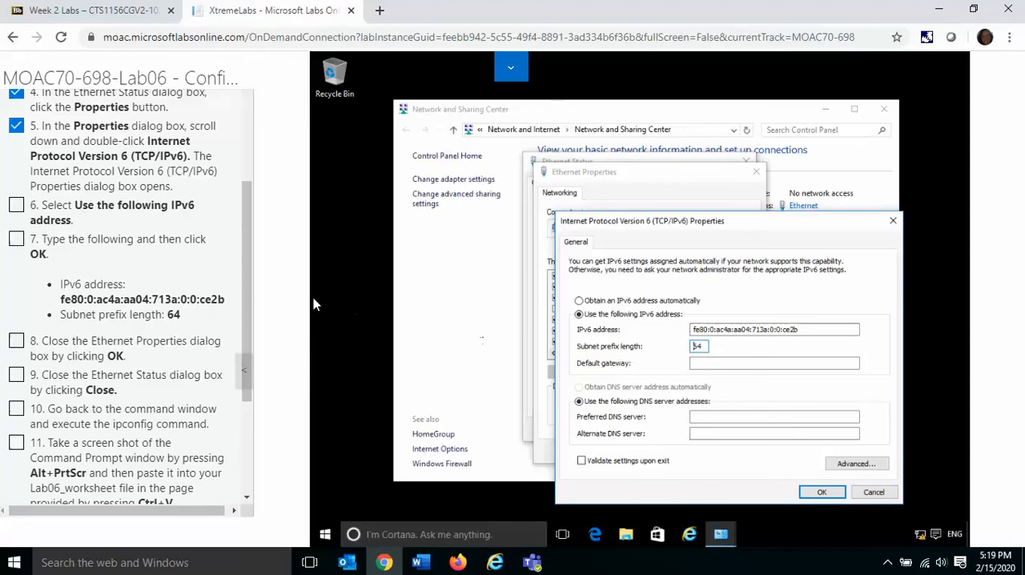
{"action": "left_click", "coordinate": [821, 492]}
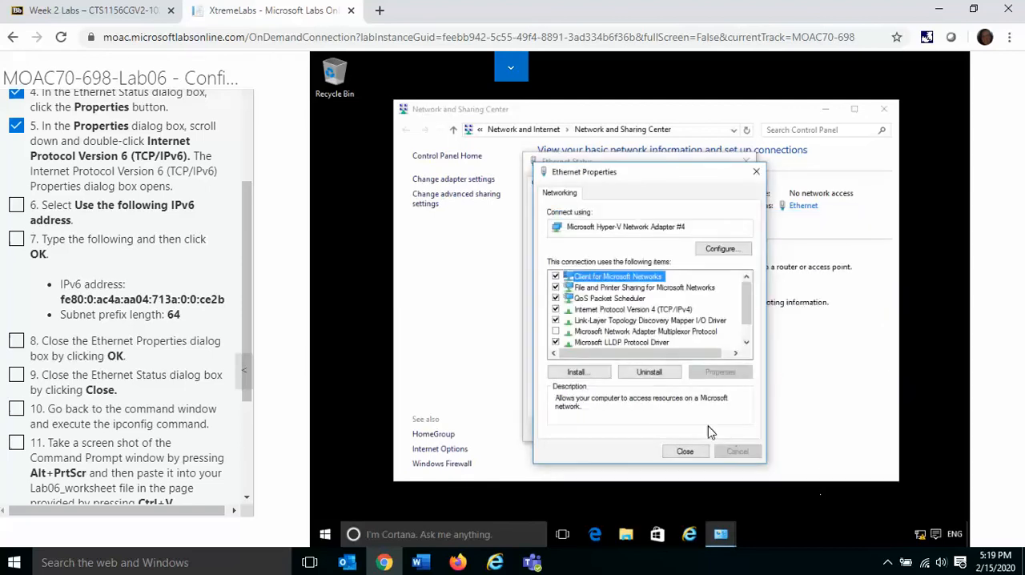
{"action": "left_click", "coordinate": [683, 451]}
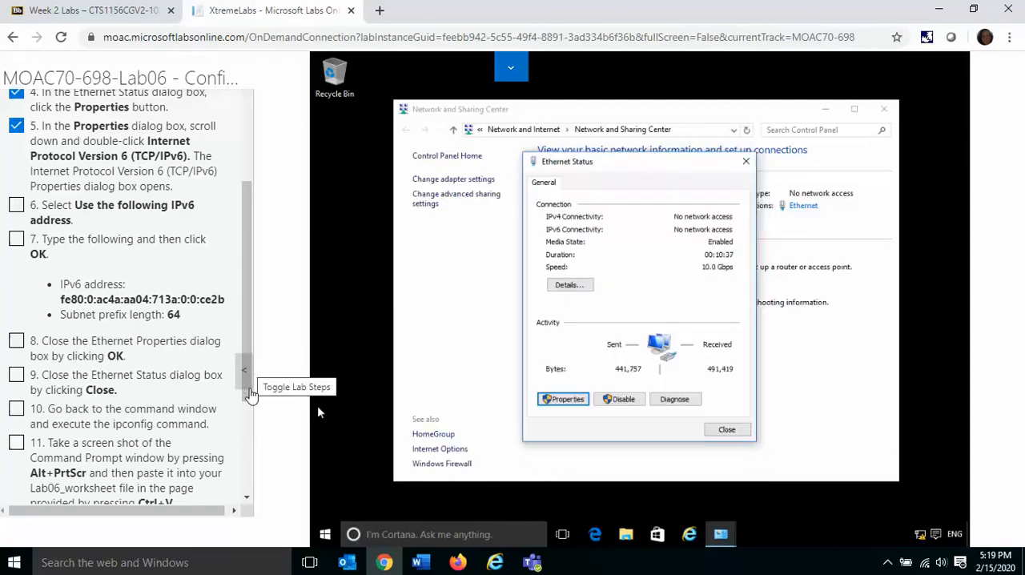
Step: Open an administrator Command Prompt on LON-CL1 and run ipconfig to check the IPv6 configuration
{"action": "scroll", "coordinate": [248, 401], "scroll_direction": "down", "scroll_amount": 1}
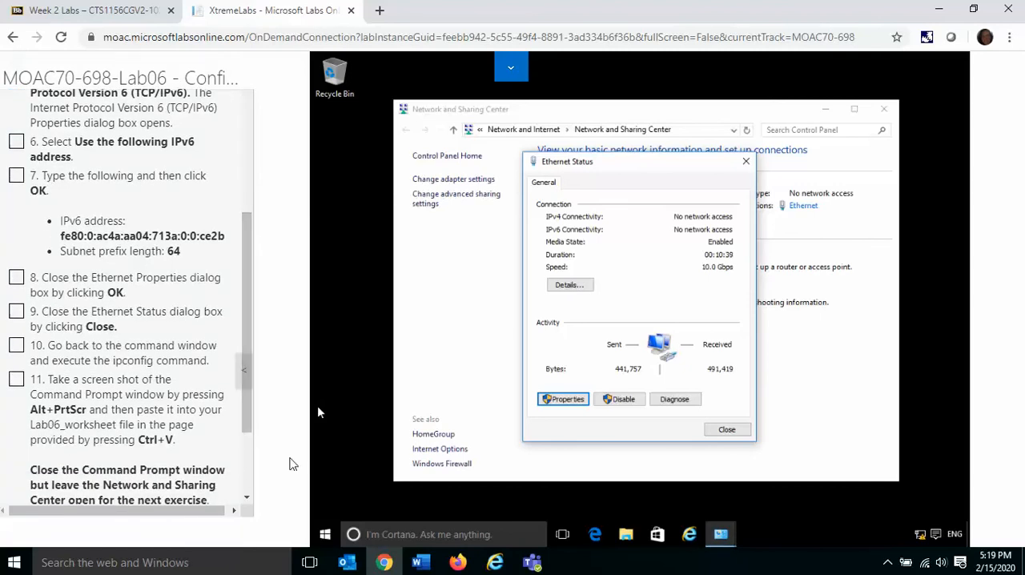
{"action": "right_click", "coordinate": [325, 534]}
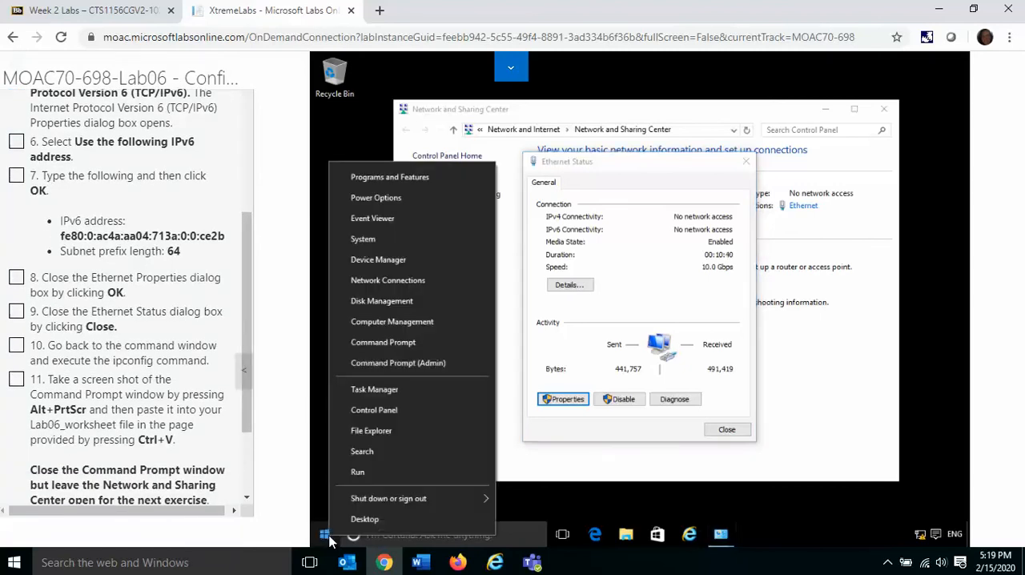
{"action": "left_click", "coordinate": [390, 364]}
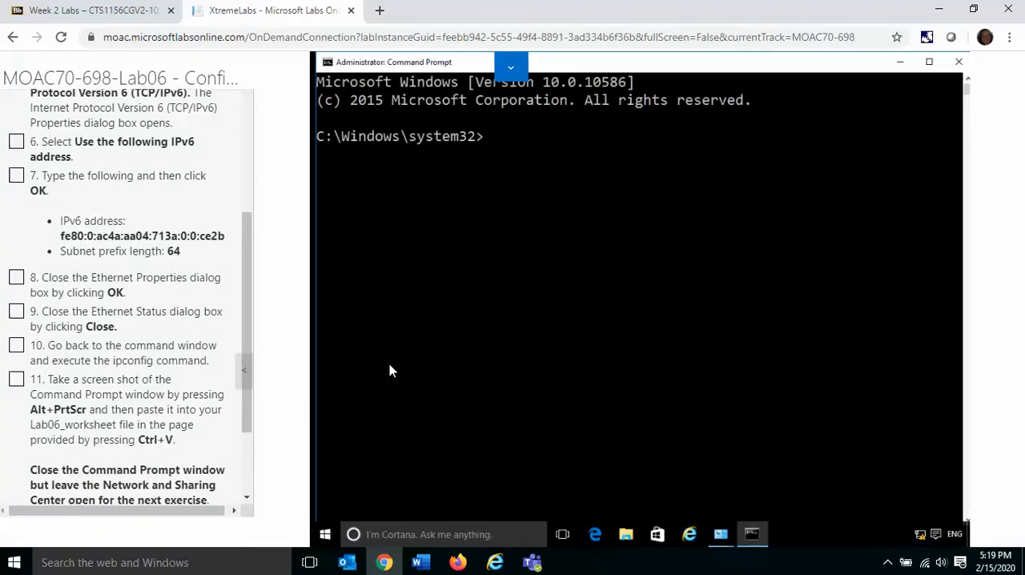
{"action": "type", "text": "ipconfig"}
{"action": "key", "text": "Return"}
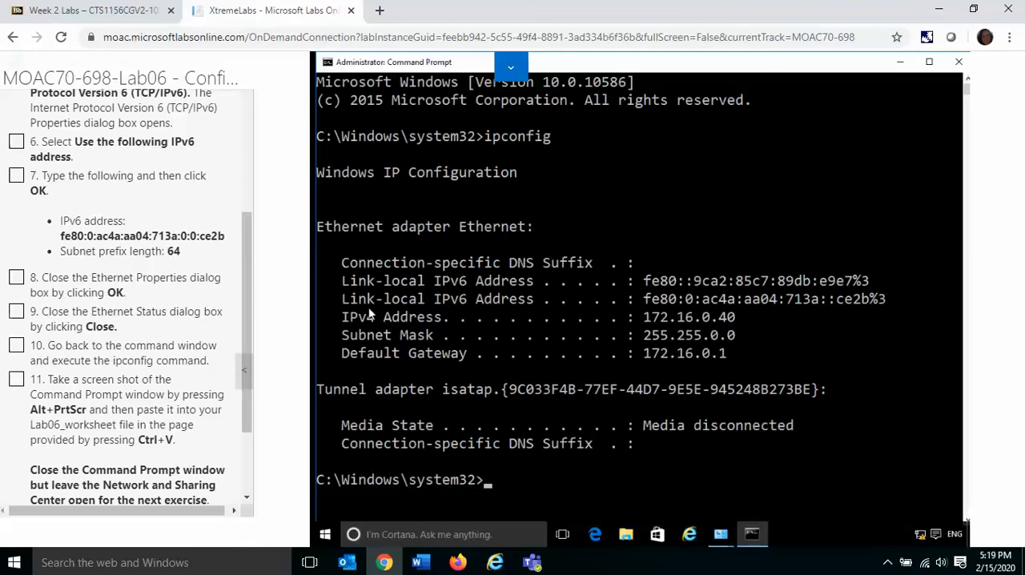
Step: Mark instructions 6 through 11 of Exercise 6.2 complete
{"action": "left_click", "coordinate": [16, 277]}
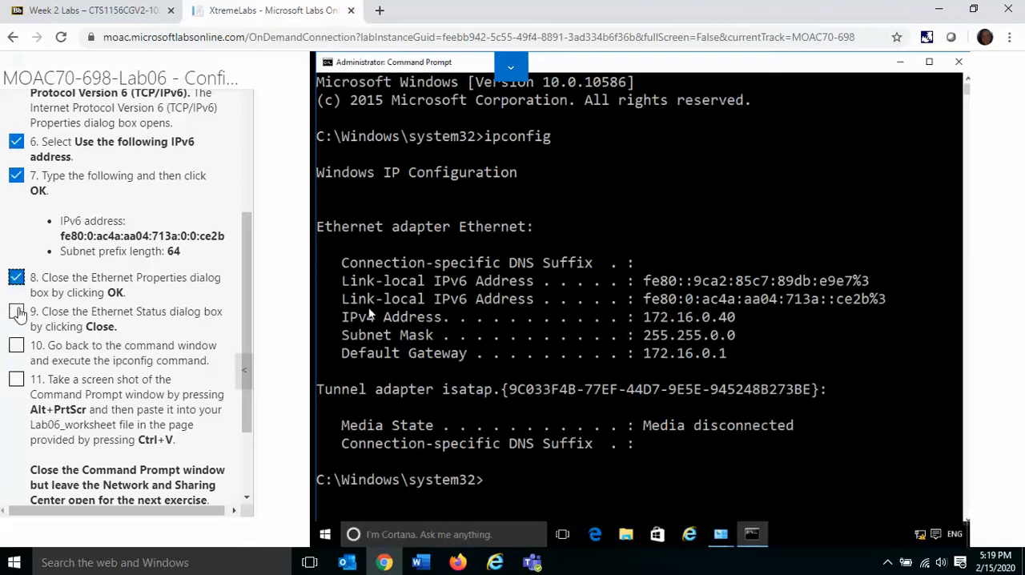
{"action": "left_click", "coordinate": [16, 316]}
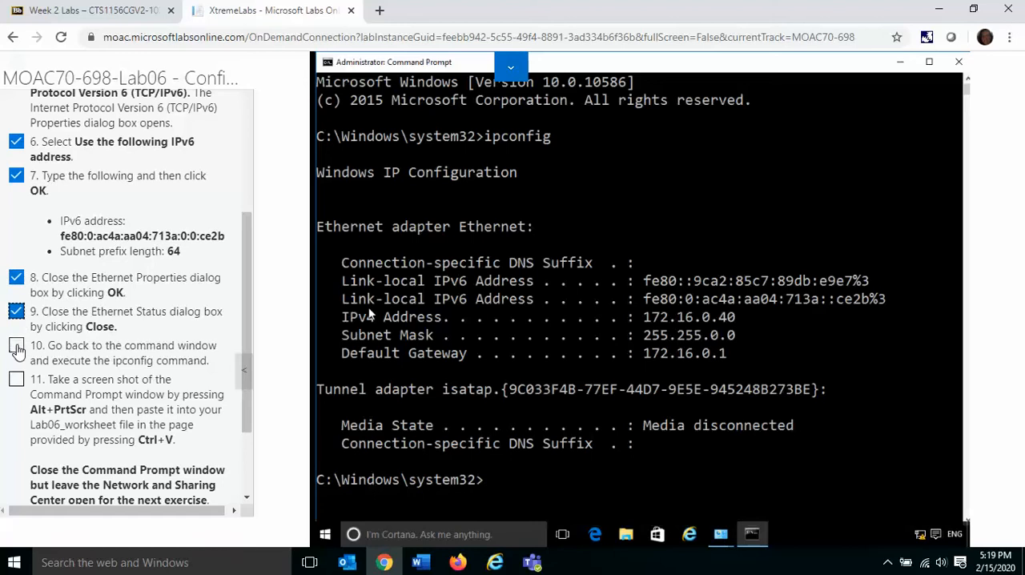
{"action": "left_click", "coordinate": [16, 346]}
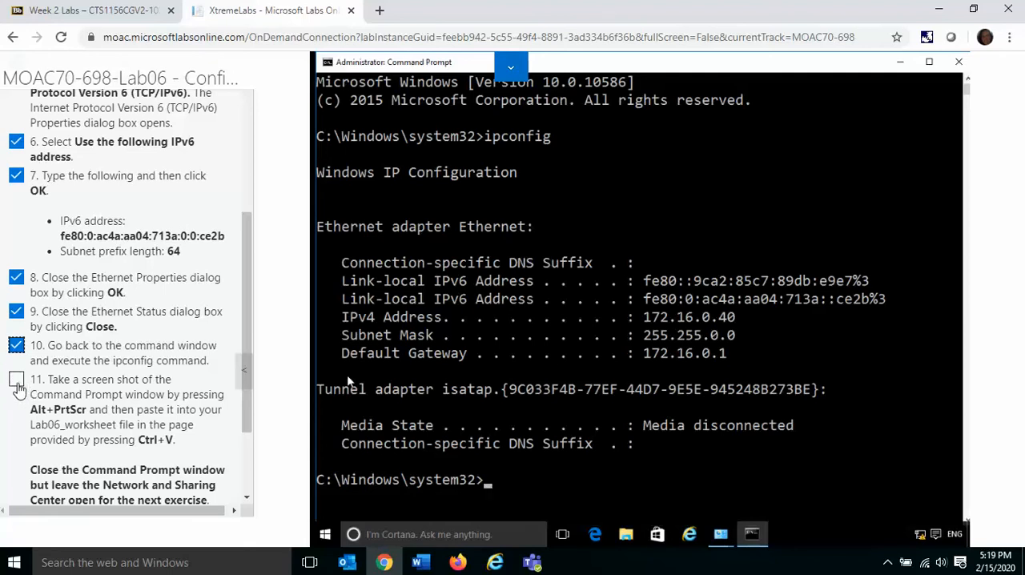
{"action": "left_click", "coordinate": [16, 384]}
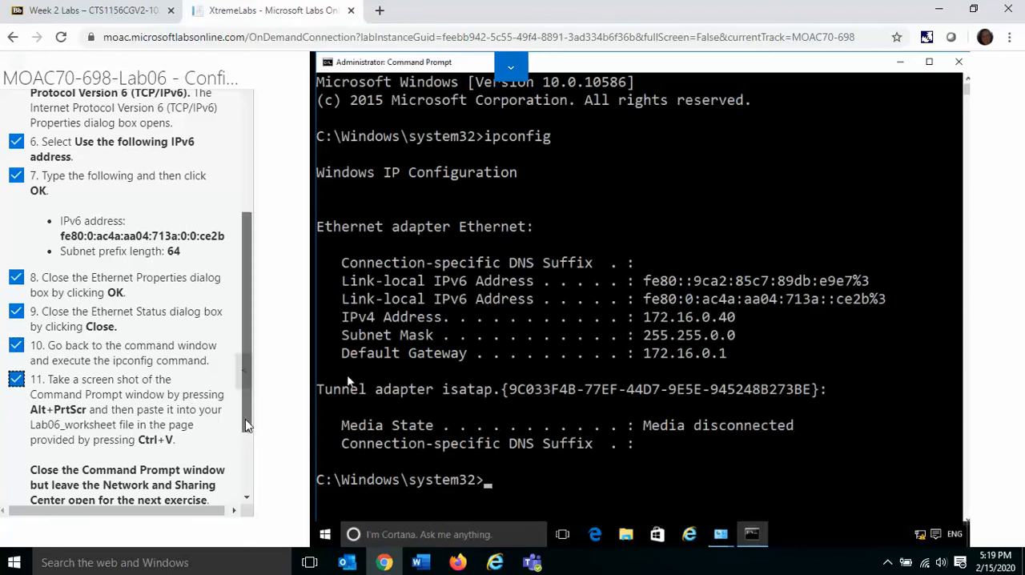
Step: Close the Command Prompt, Ethernet Status and Network and Sharing Center windows on LON-CL1
{"action": "left_click_drag", "start_coordinate": [247, 425], "coordinate": [251, 487]}
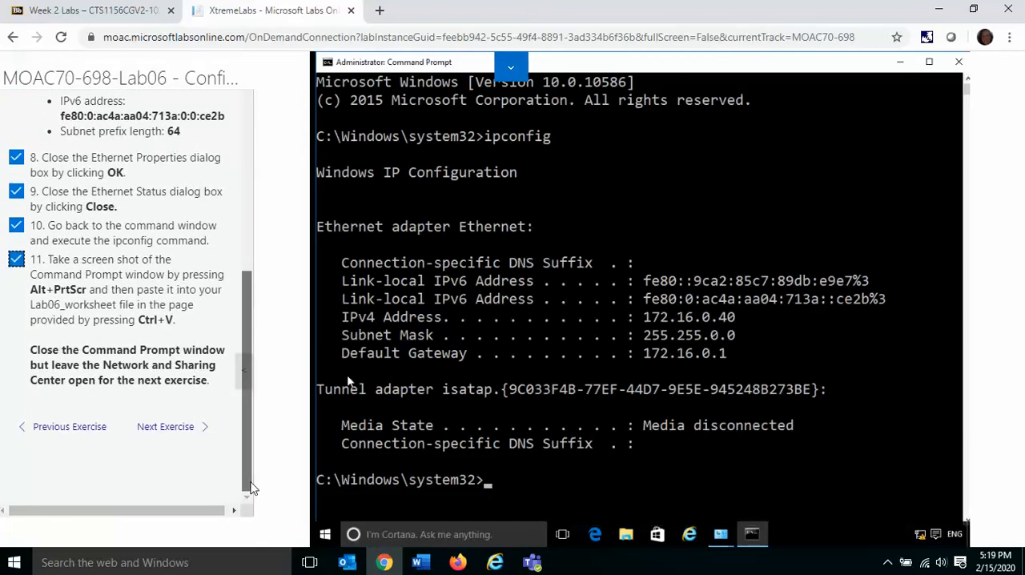
{"action": "left_click", "coordinate": [960, 68]}
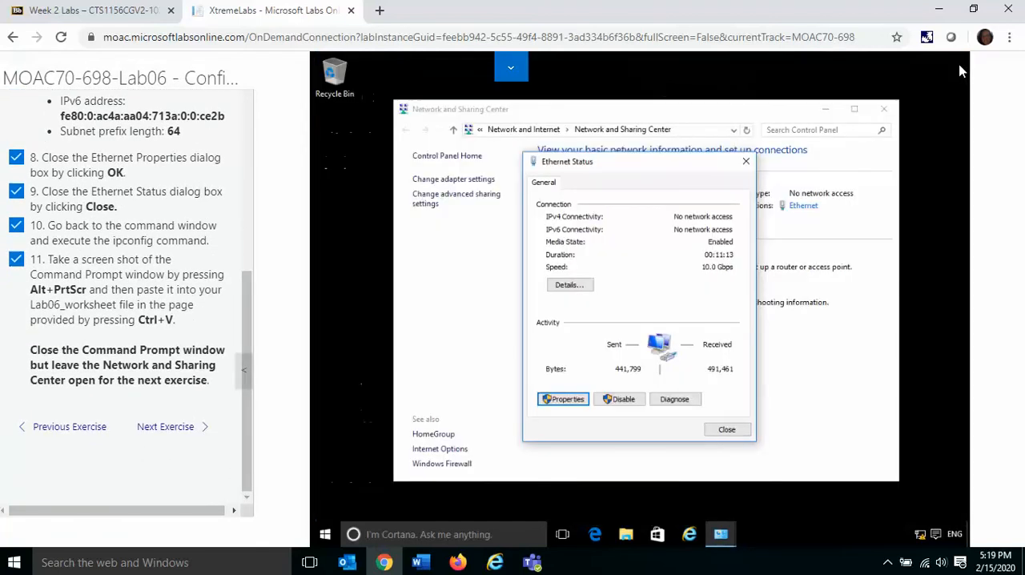
{"action": "left_click", "coordinate": [737, 430]}
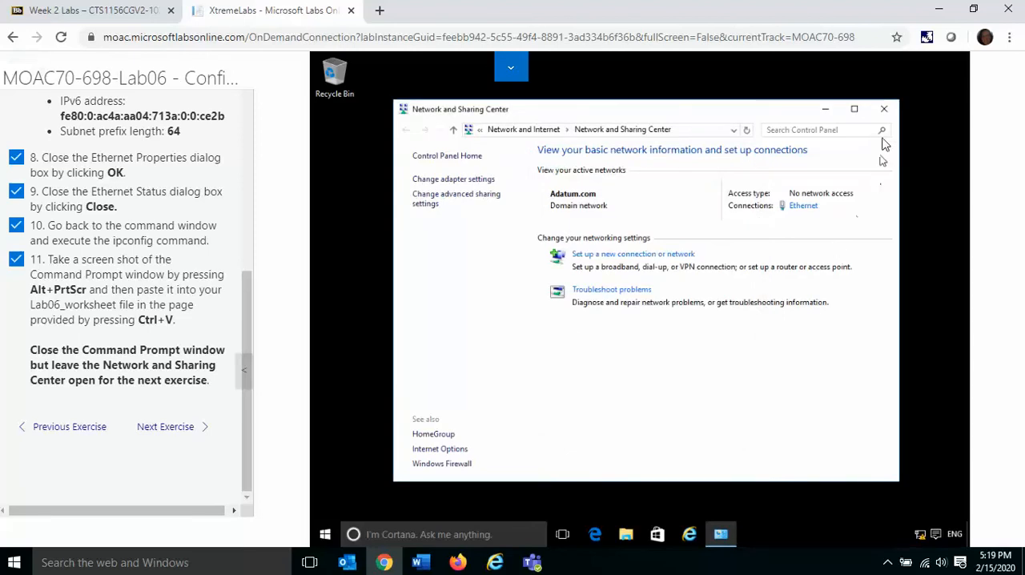
{"action": "left_click", "coordinate": [887, 112]}
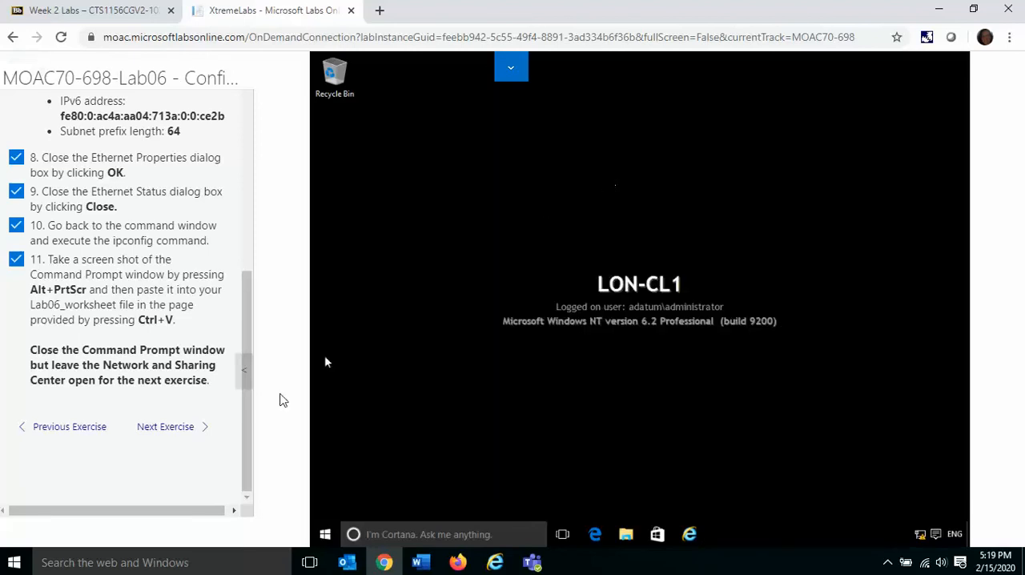
Step: Advance the lab guide to Exercise 6.3 and open the advanced sharing settings from the Network and Sharing Center on LON-CL1
{"action": "left_click", "coordinate": [174, 431]}
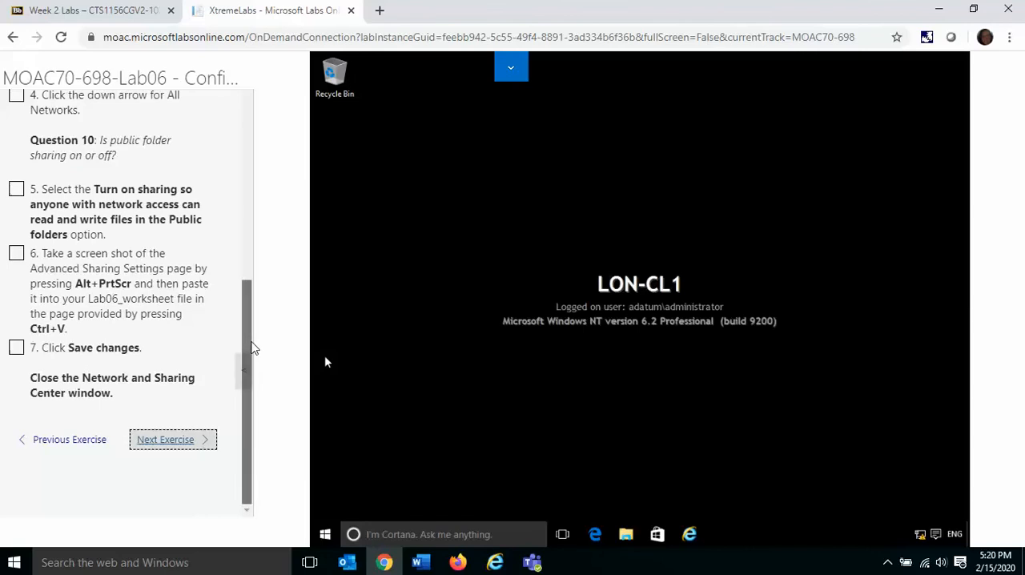
{"action": "left_click_drag", "start_coordinate": [252, 350], "coordinate": [245, 133]}
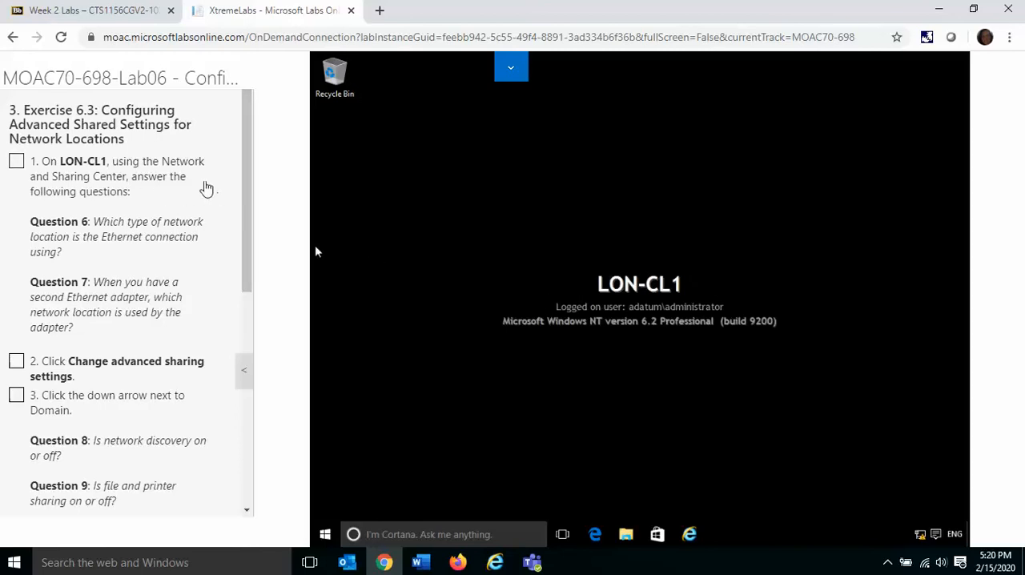
{"action": "right_click", "coordinate": [921, 535]}
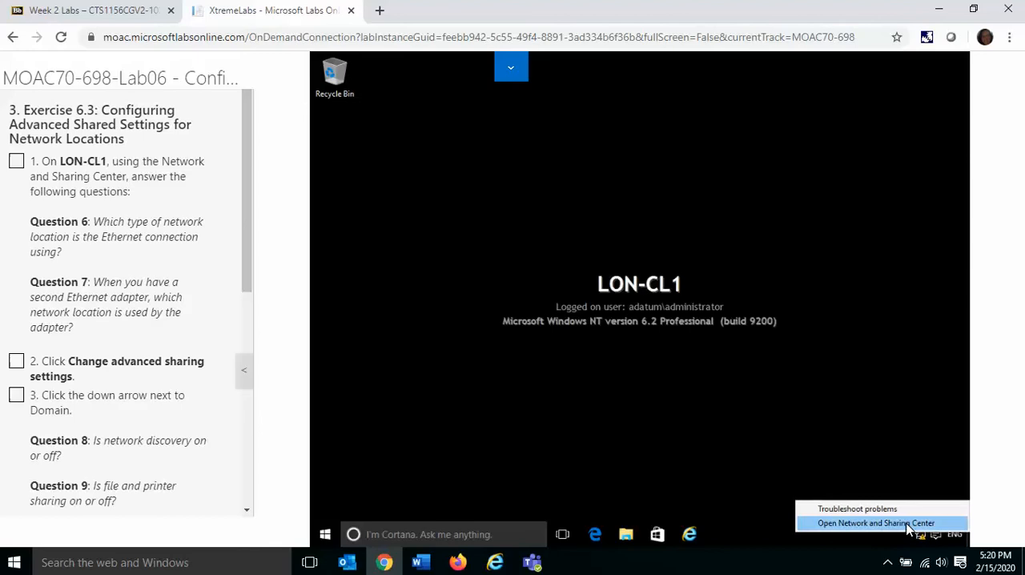
{"action": "left_click", "coordinate": [910, 526]}
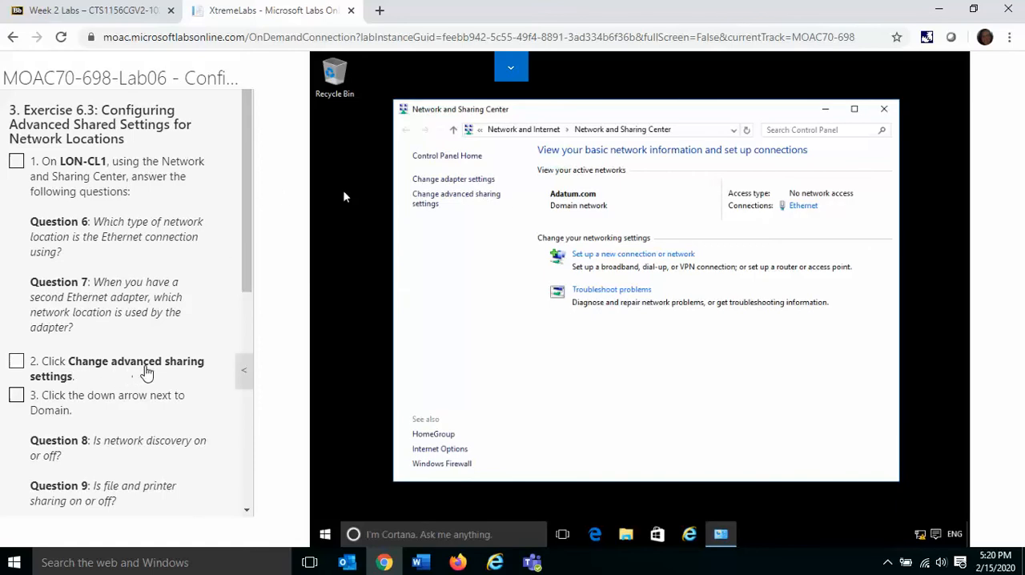
{"action": "left_click", "coordinate": [475, 200]}
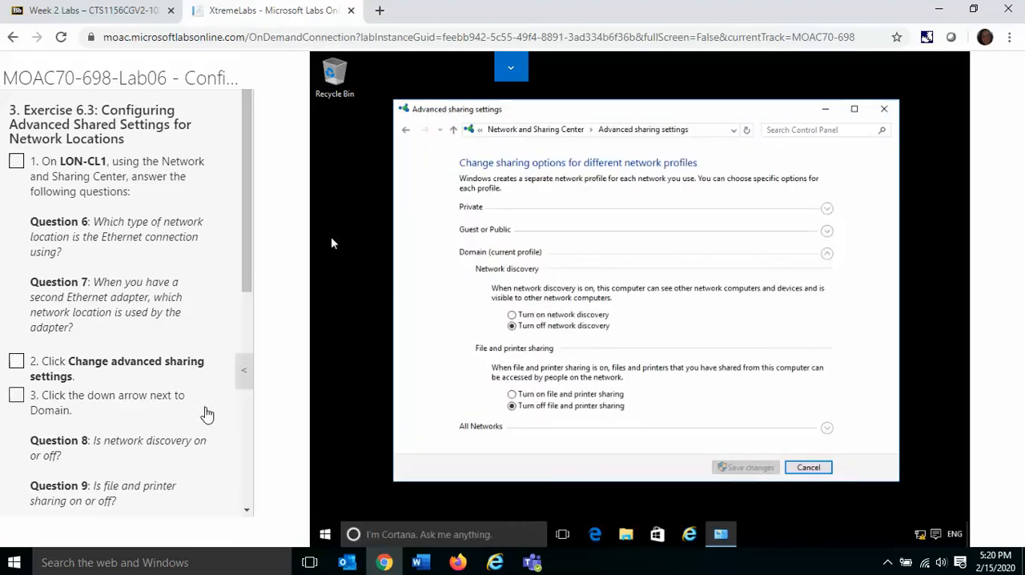
Step: Check network discovery and file and printer sharing in the Domain profile, and mark instructions 2 through 4 complete
{"action": "scroll", "coordinate": [245, 507], "scroll_direction": "down", "scroll_amount": 5}
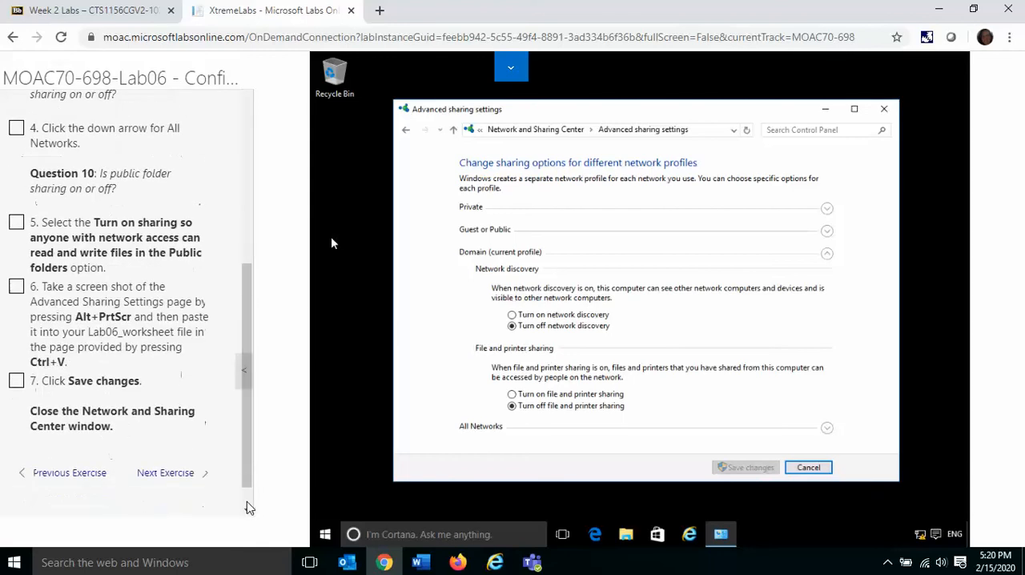
{"action": "left_click_drag", "start_coordinate": [254, 350], "coordinate": [245, 221]}
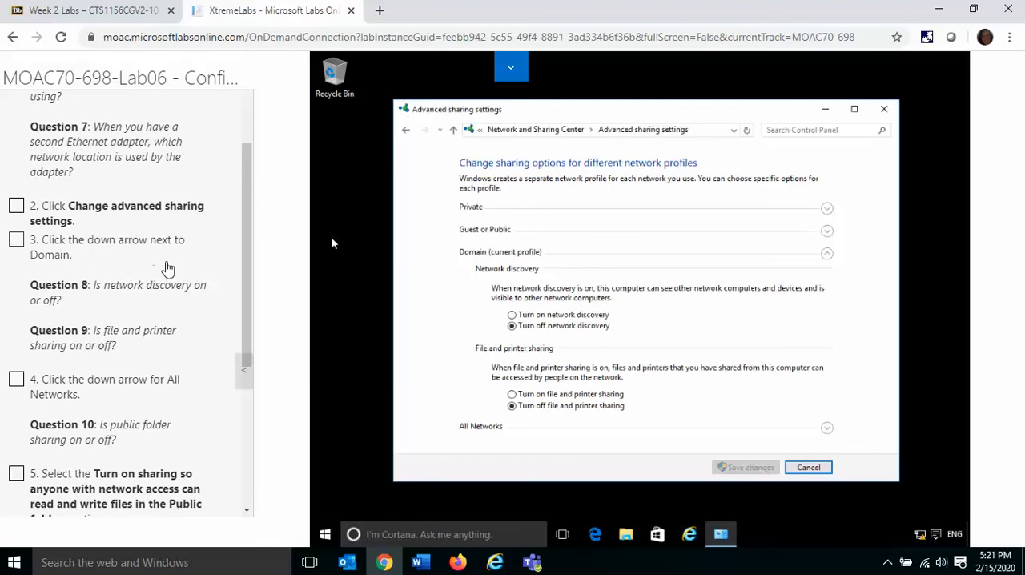
{"action": "left_click", "coordinate": [829, 233]}
{"action": "left_click", "coordinate": [828, 232]}
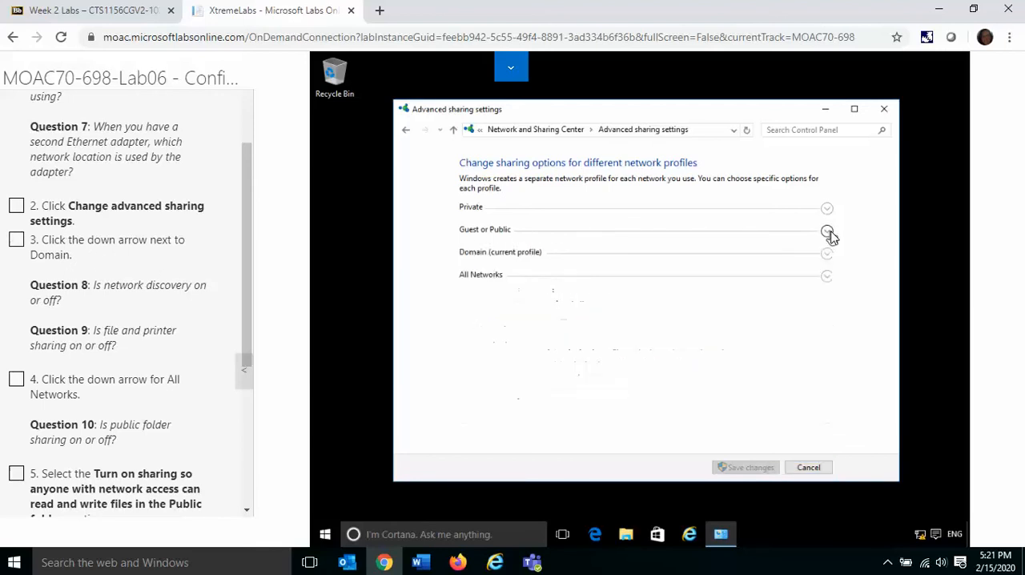
{"action": "left_click", "coordinate": [828, 255]}
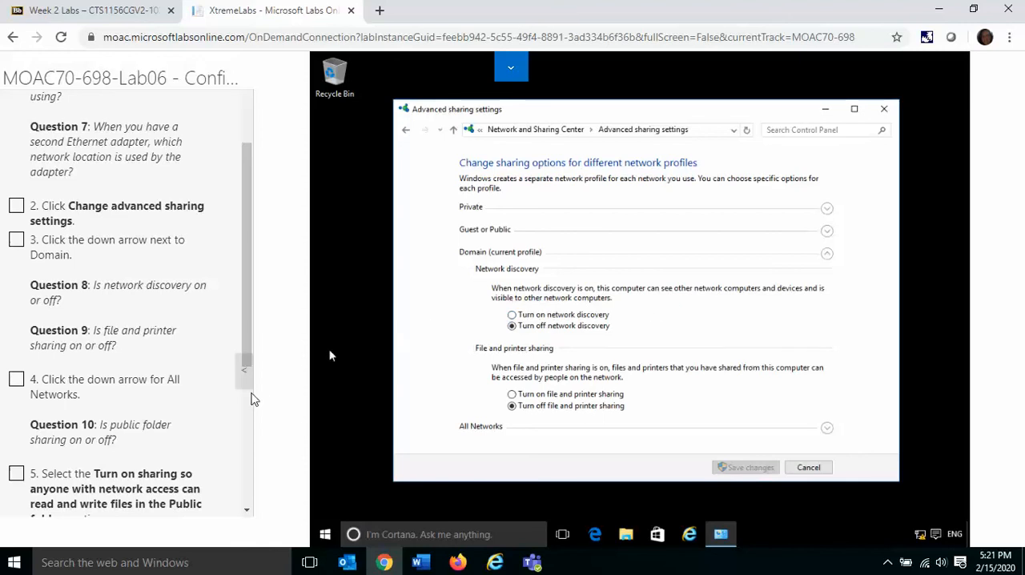
{"action": "left_click", "coordinate": [15, 381]}
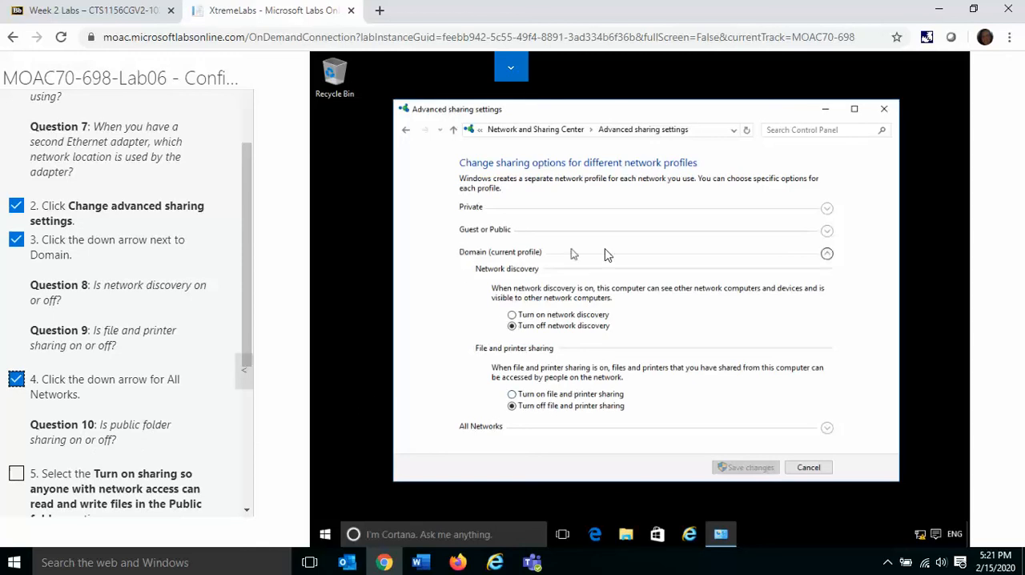
Step: Under All Networks, turn on sharing so anyone with network access can read and write Public folder files, and mark instruction 5 complete
{"action": "left_click", "coordinate": [828, 255]}
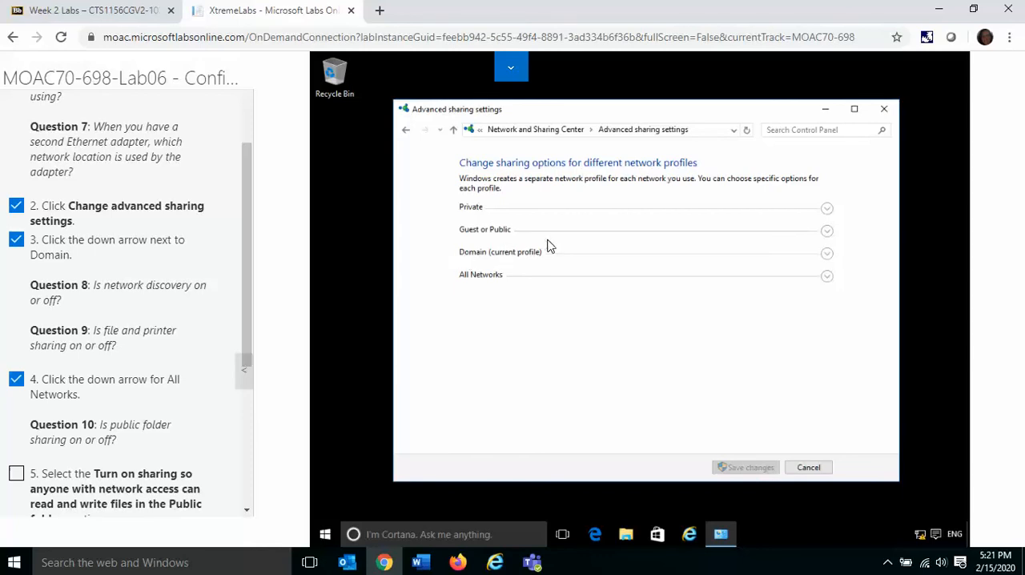
{"action": "left_click", "coordinate": [827, 276]}
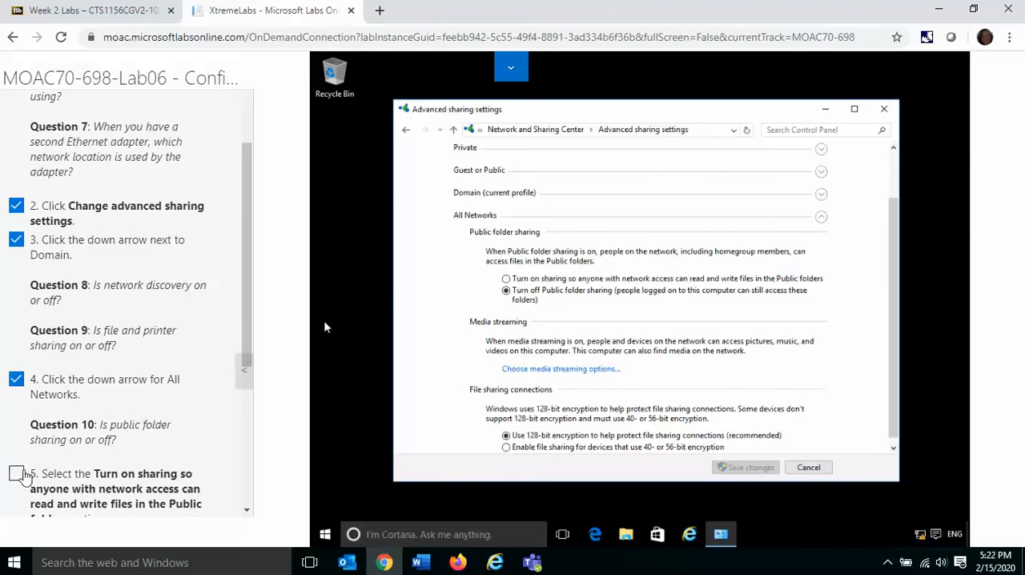
{"action": "left_click", "coordinate": [245, 510]}
{"action": "left_click", "coordinate": [245, 510]}
{"action": "left_click", "coordinate": [245, 510]}
{"action": "left_click", "coordinate": [245, 510]}
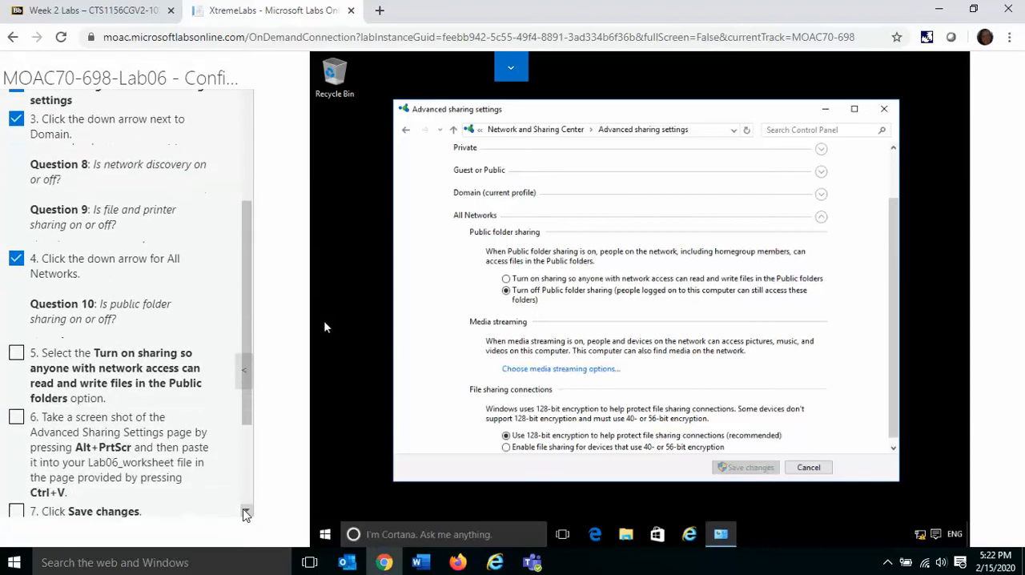
{"action": "left_click", "coordinate": [245, 510]}
{"action": "left_click", "coordinate": [245, 510]}
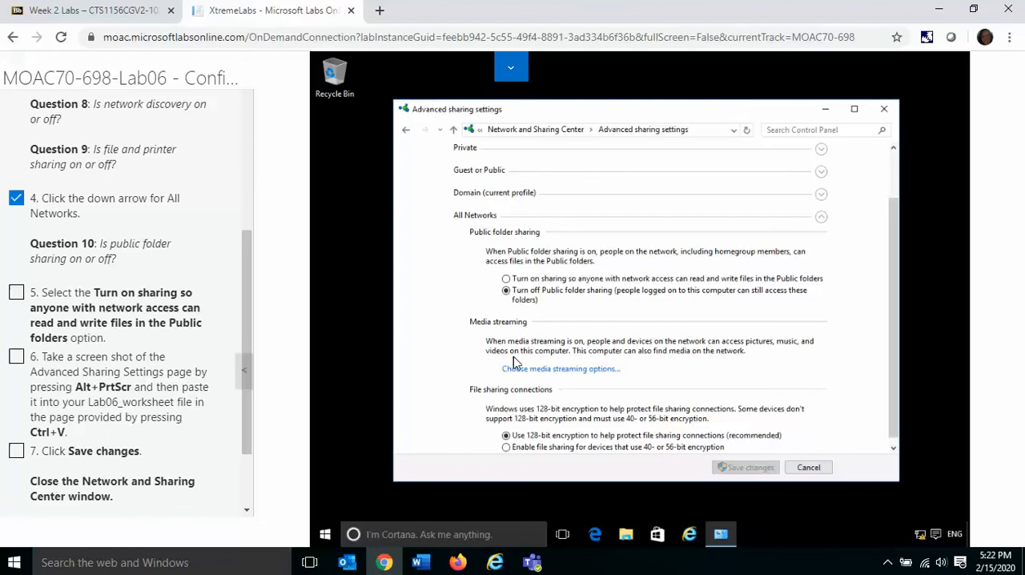
{"action": "left_click", "coordinate": [506, 280]}
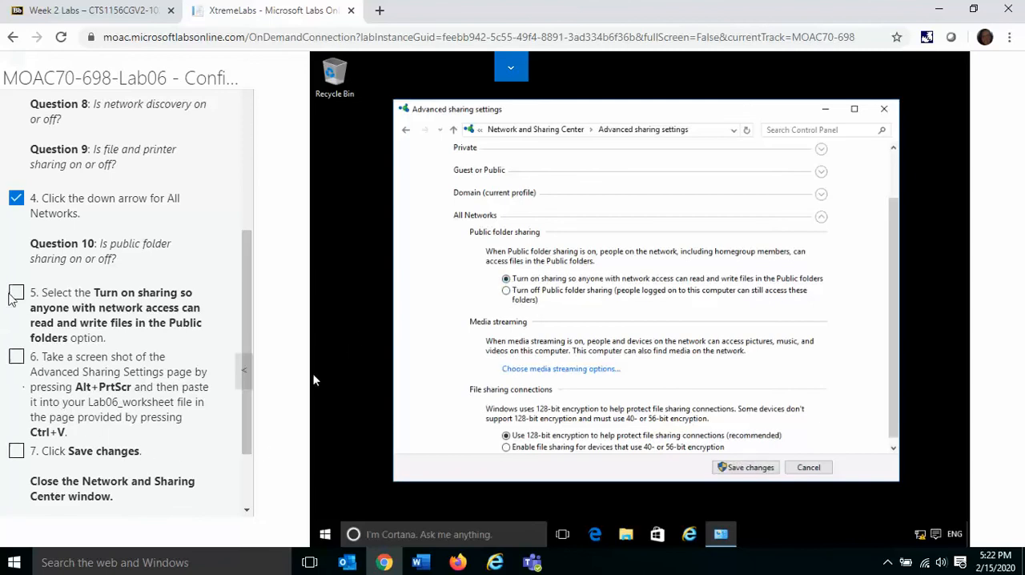
{"action": "left_click", "coordinate": [15, 293]}
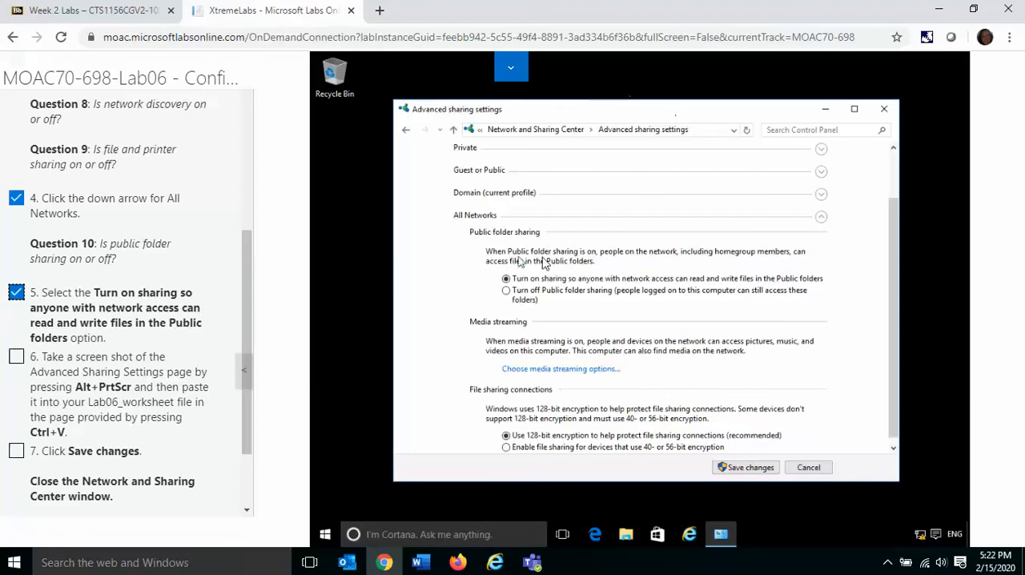
Step: Save the advanced sharing changes and close the Network and Sharing Center
{"action": "left_click", "coordinate": [766, 473]}
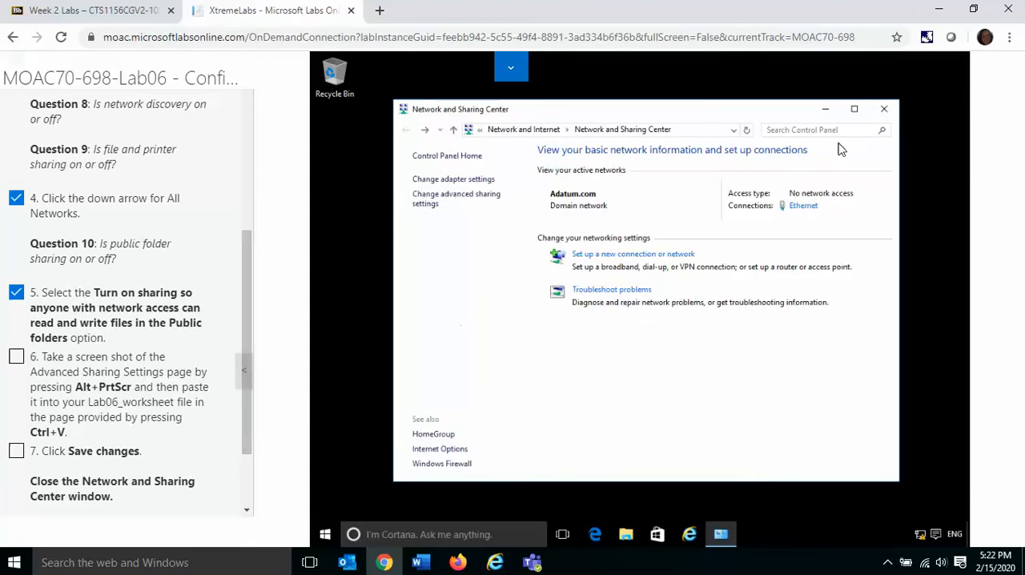
{"action": "left_click", "coordinate": [890, 113]}
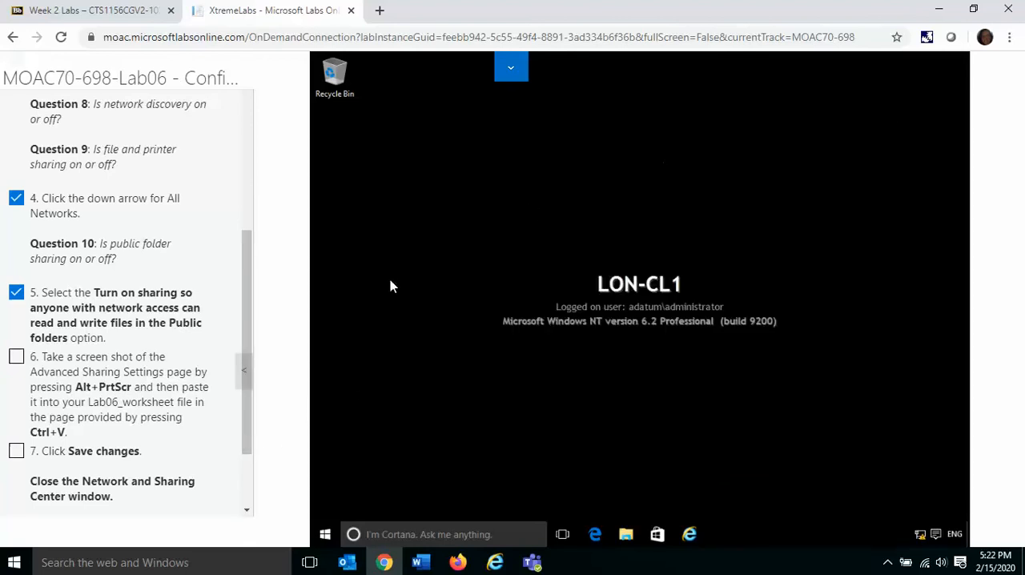
Step: Advance the lab guide to Exercise 6.4, Configuring Windows Firewall, and show its first instructions
{"action": "left_click_drag", "start_coordinate": [248, 434], "coordinate": [252, 485]}
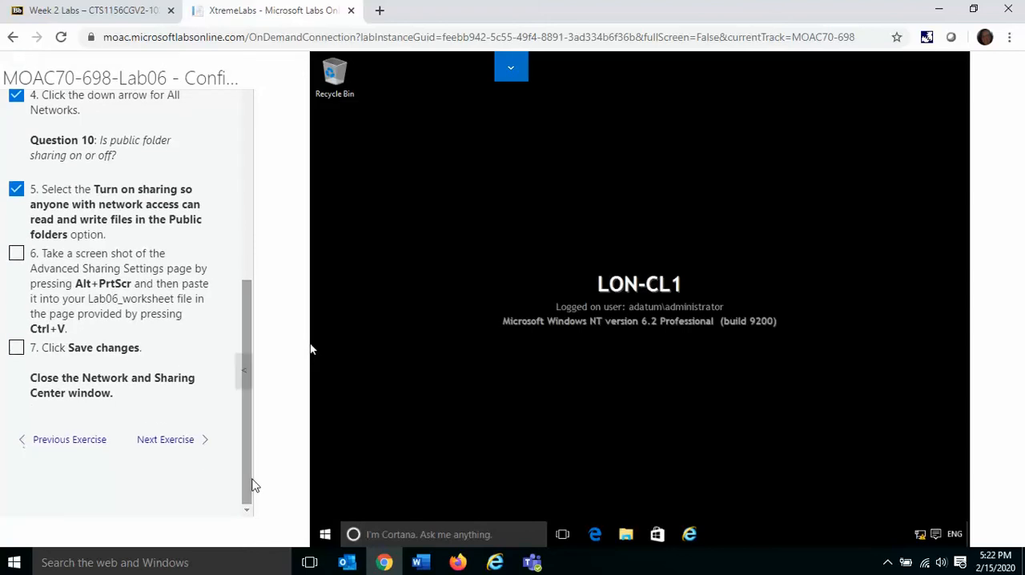
{"action": "left_click", "coordinate": [189, 448]}
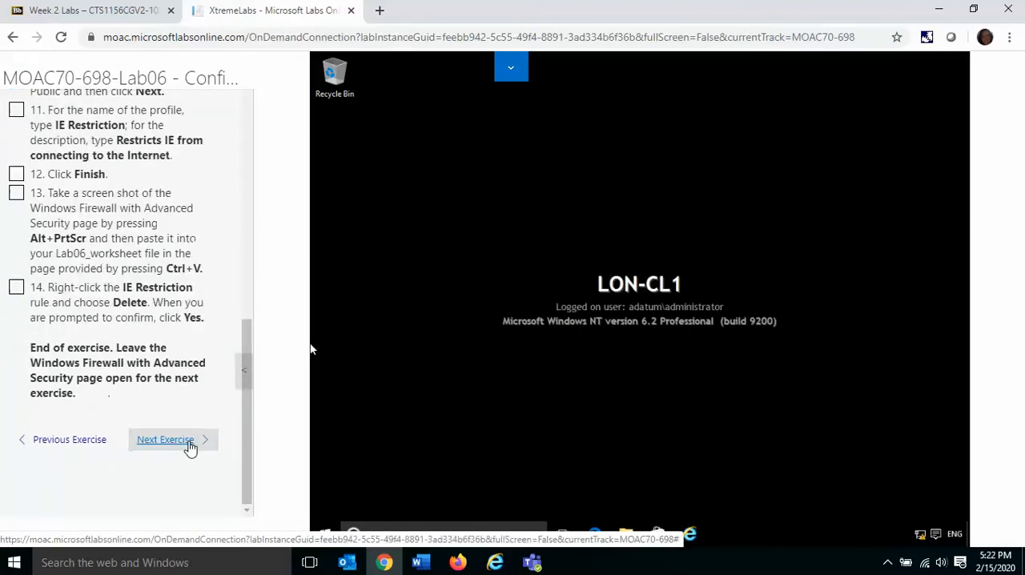
{"action": "mouse_move", "coordinate": [247, 420]}
{"action": "left_mouse_down"}
{"action": "mouse_move", "coordinate": [251, 314]}
{"action": "mouse_move", "coordinate": [282, 151]}
{"action": "left_mouse_up"}
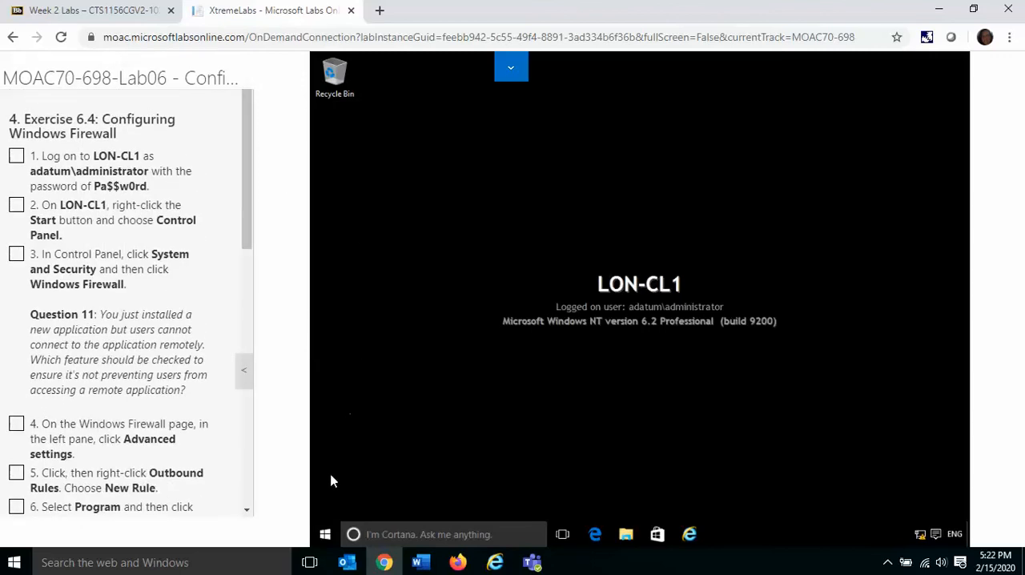
Step: Open Windows Firewall through Control Panel's System and Security category on LON-CL1, and mark instructions 1 through 3 complete
{"action": "right_click", "coordinate": [326, 535]}
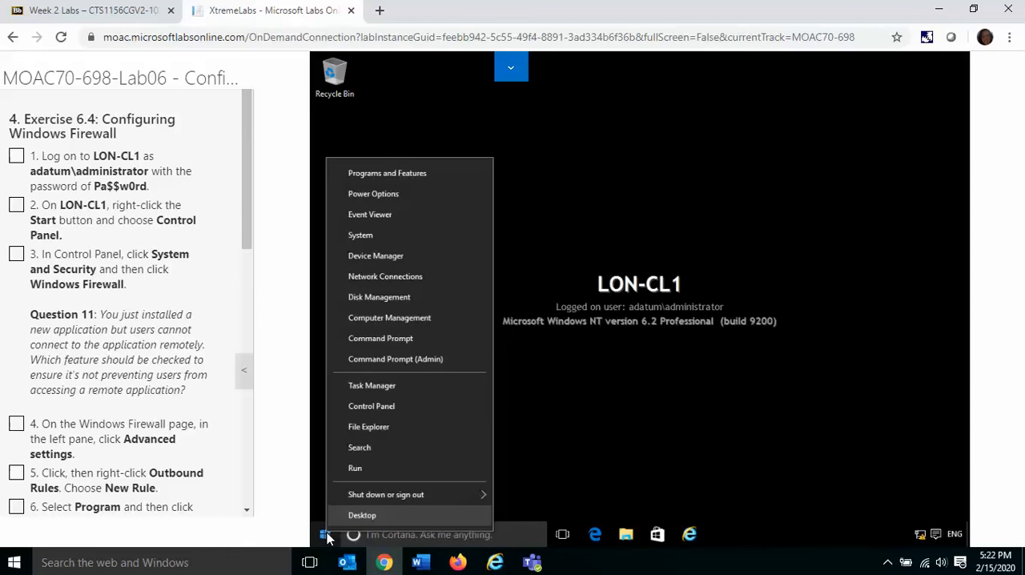
{"action": "left_click", "coordinate": [371, 408]}
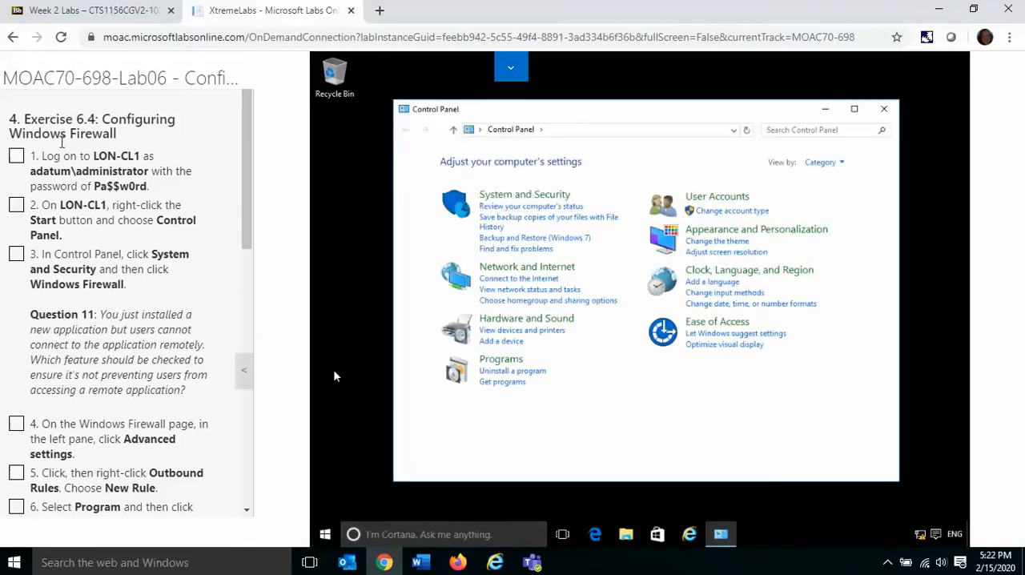
{"action": "left_click", "coordinate": [17, 155]}
{"action": "left_click", "coordinate": [16, 205]}
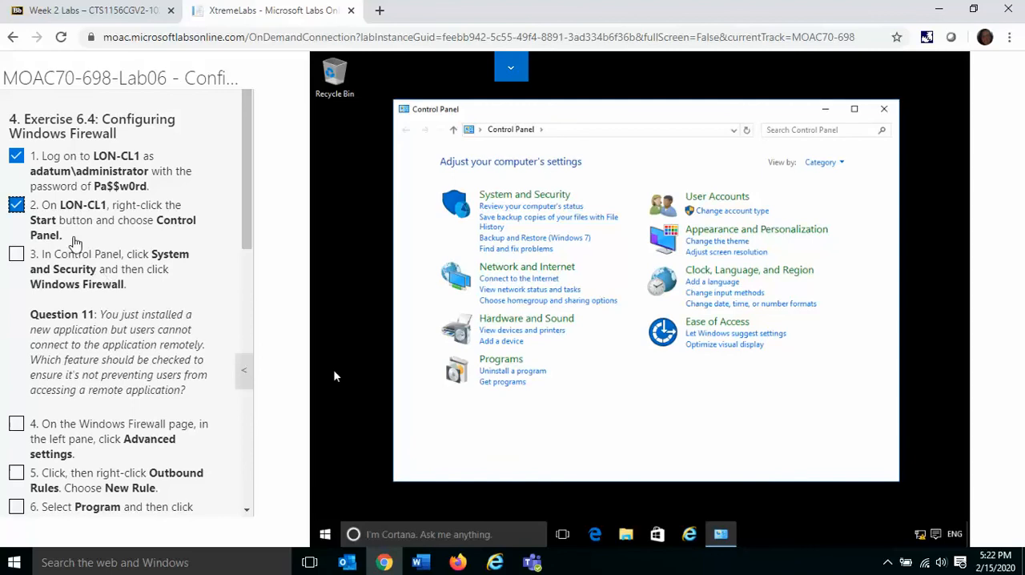
{"action": "left_click", "coordinate": [515, 198]}
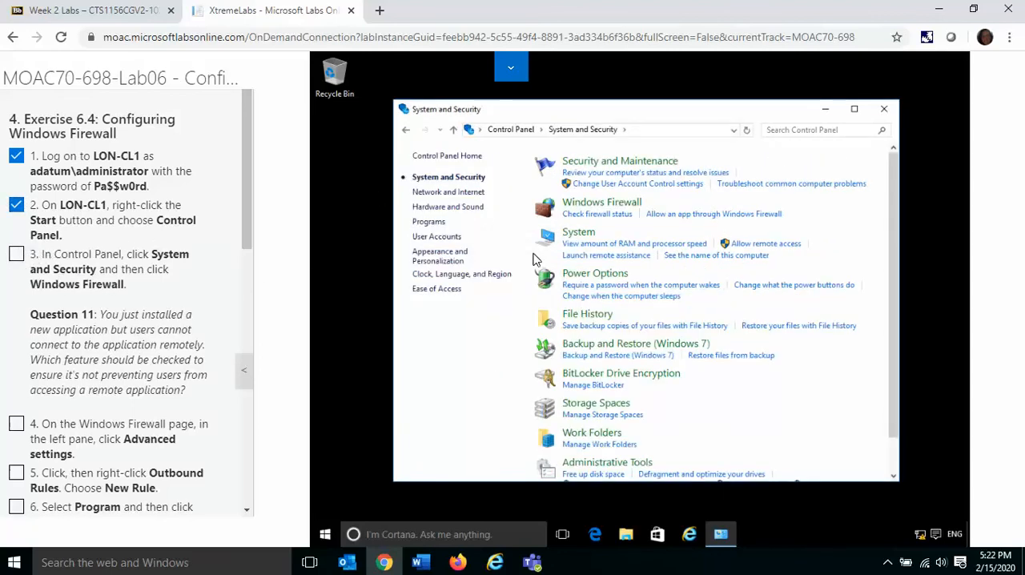
{"action": "left_click", "coordinate": [613, 207]}
{"action": "left_click", "coordinate": [17, 254]}
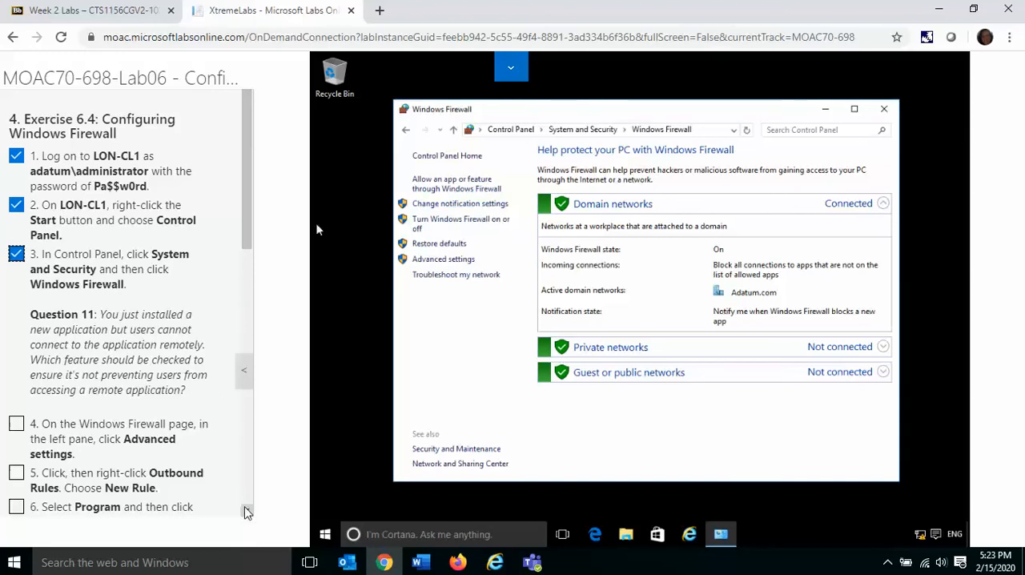
Step: Open the advanced settings of Windows Firewall and mark instruction 4 complete
{"action": "scroll", "coordinate": [248, 515], "scroll_direction": "down", "scroll_amount": 5}
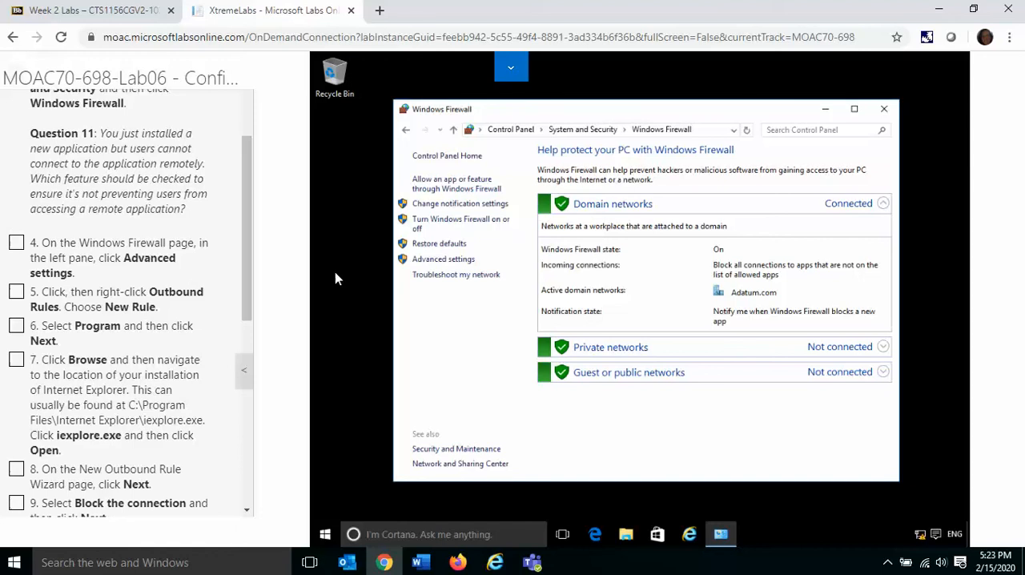
{"action": "left_click", "coordinate": [425, 261]}
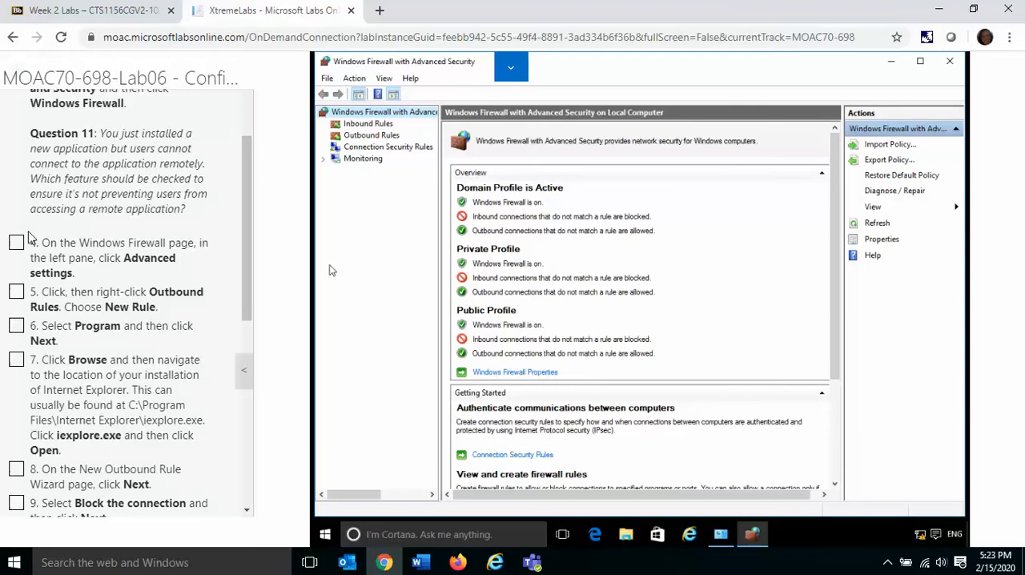
{"action": "left_click", "coordinate": [16, 242]}
Step: Start a new rule for Outbound Rules in Windows Firewall with Advanced Security, and mark instruction 5 complete
{"action": "left_click", "coordinate": [369, 137]}
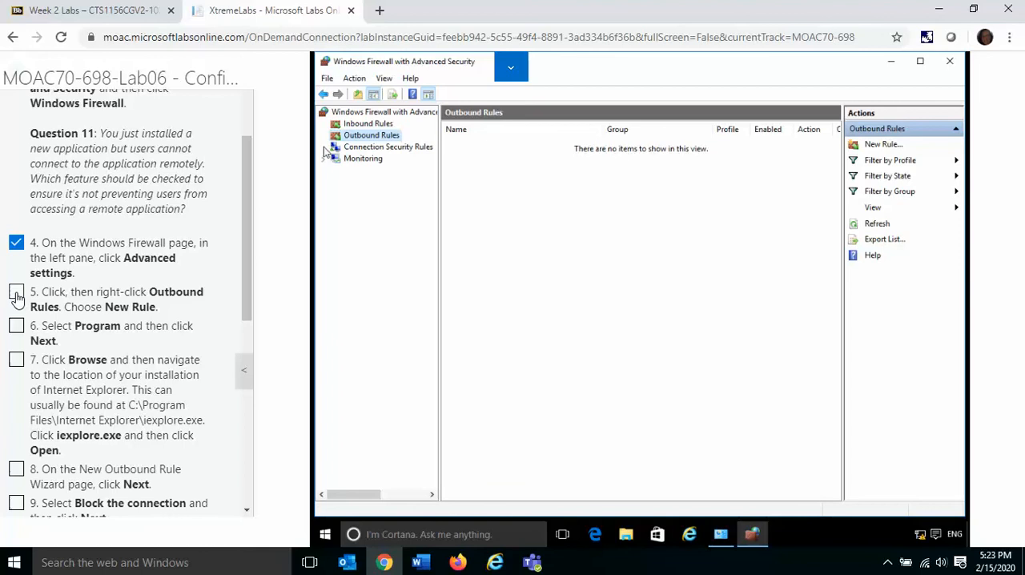
{"action": "right_click", "coordinate": [385, 137]}
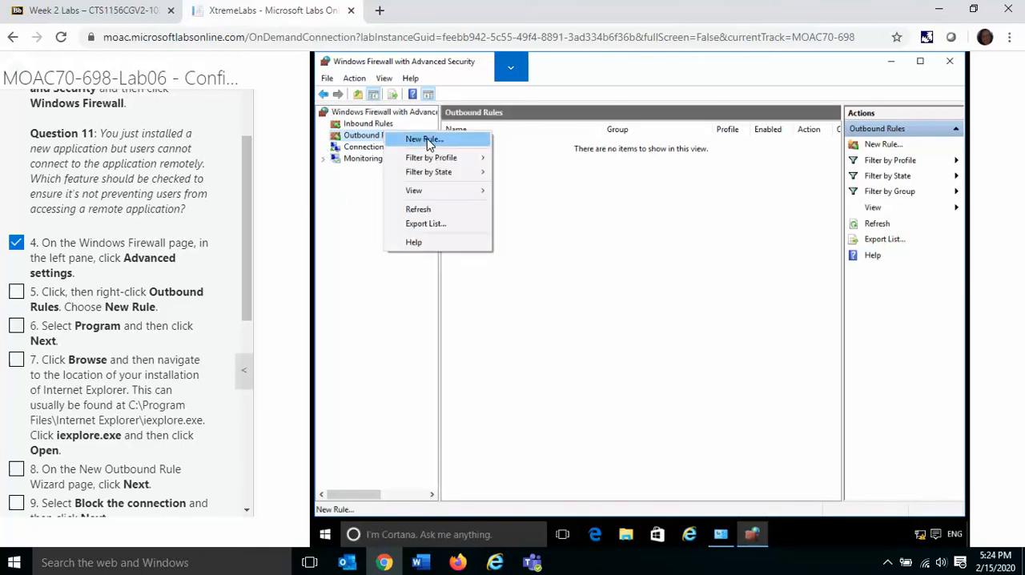
{"action": "left_click", "coordinate": [425, 139]}
{"action": "left_click", "coordinate": [16, 293]}
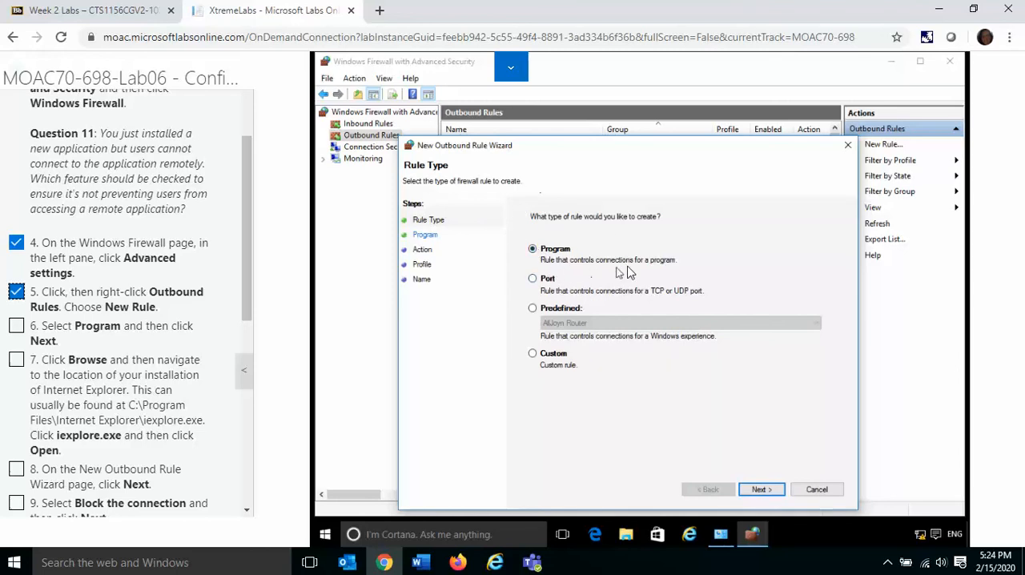
Step: Make the outbound rule a Program rule for iexplore.exe in the System32 folder, and mark instructions 6 and 7 complete
{"action": "left_click", "coordinate": [17, 328]}
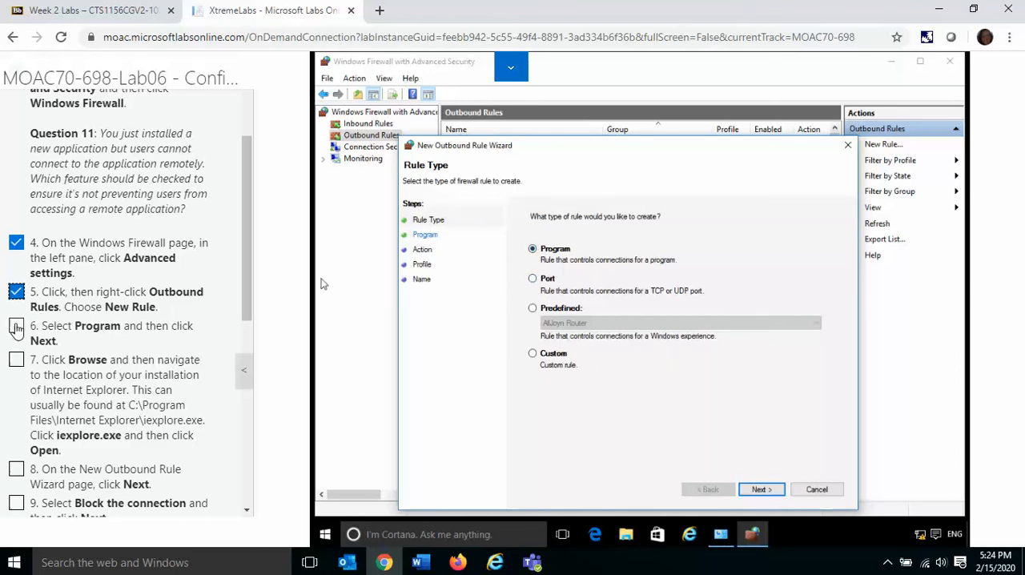
{"action": "left_click", "coordinate": [762, 489]}
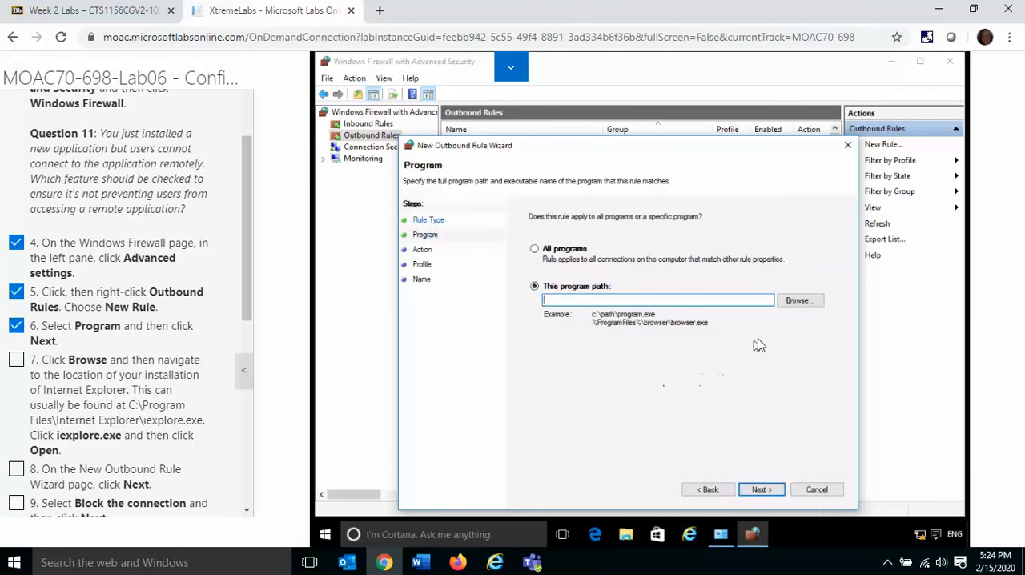
{"action": "left_click", "coordinate": [801, 301]}
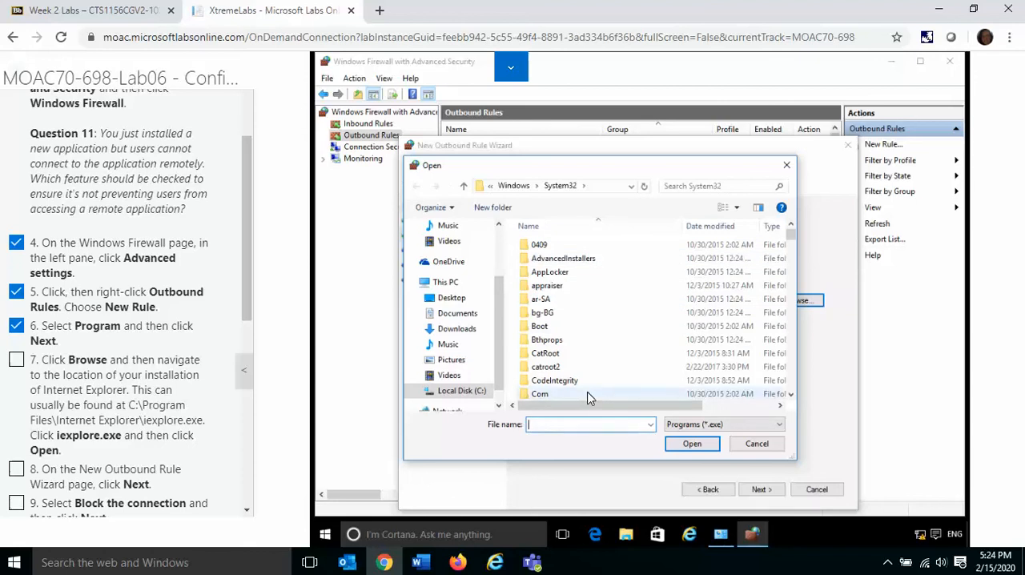
{"action": "type", "text": "iexp"}
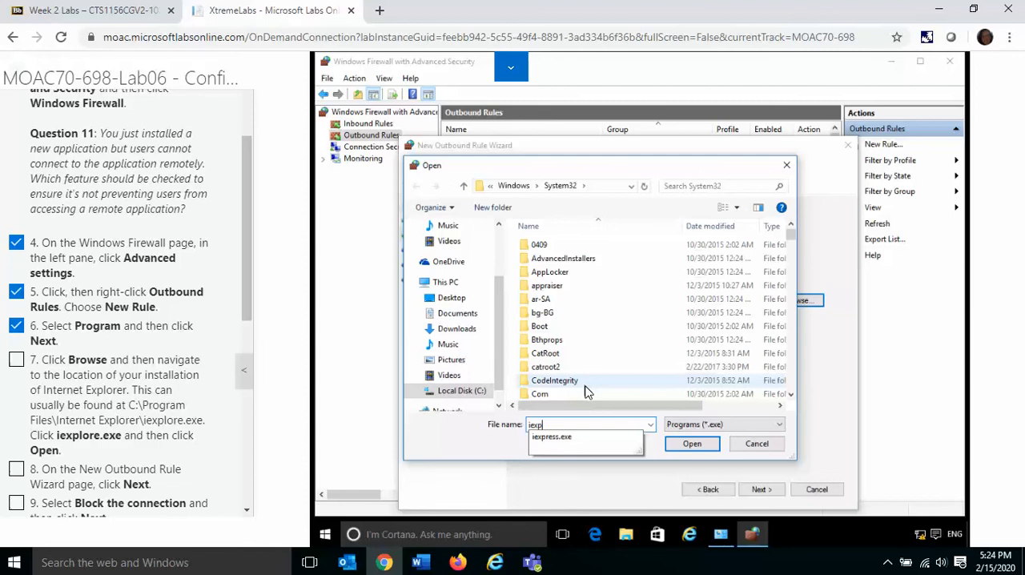
{"action": "type", "text": "l"}
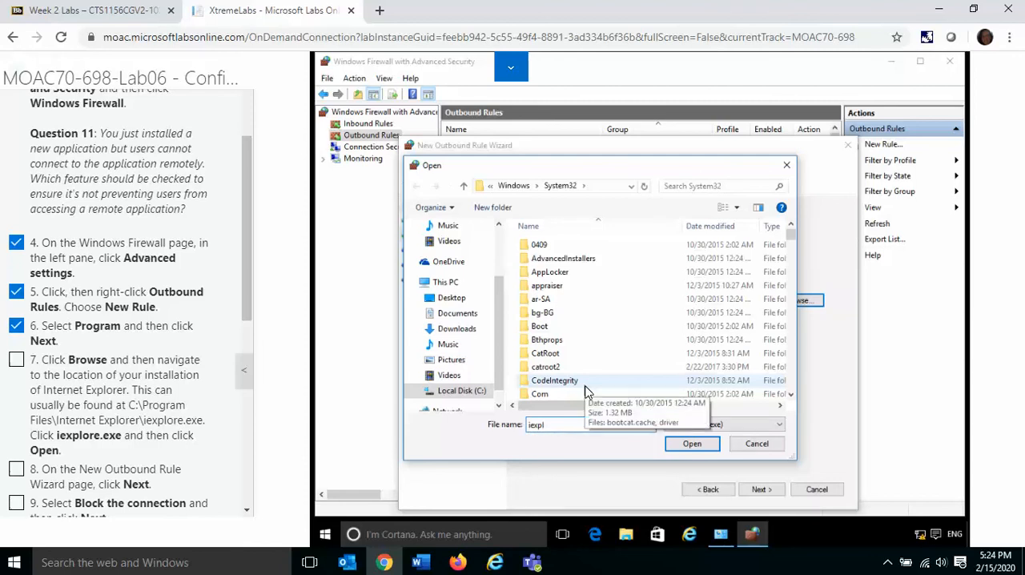
{"action": "key", "text": "BackSpace"}
{"action": "key", "text": "BackSpace"}
{"action": "key", "text": "BackSpace"}
{"action": "key", "text": "BackSpace"}
{"action": "type", "text": "i"}
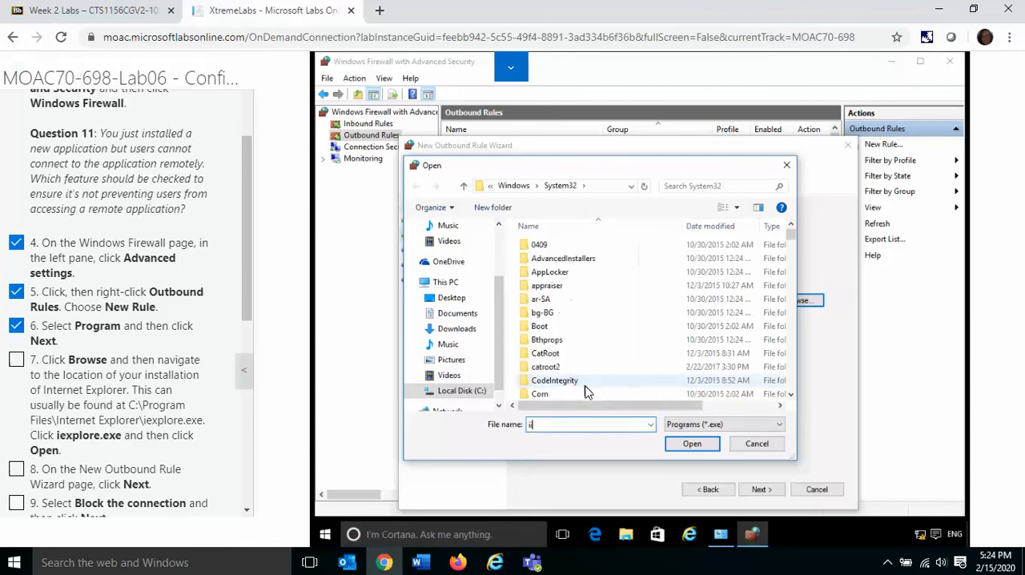
{"action": "type", "text": "ex"}
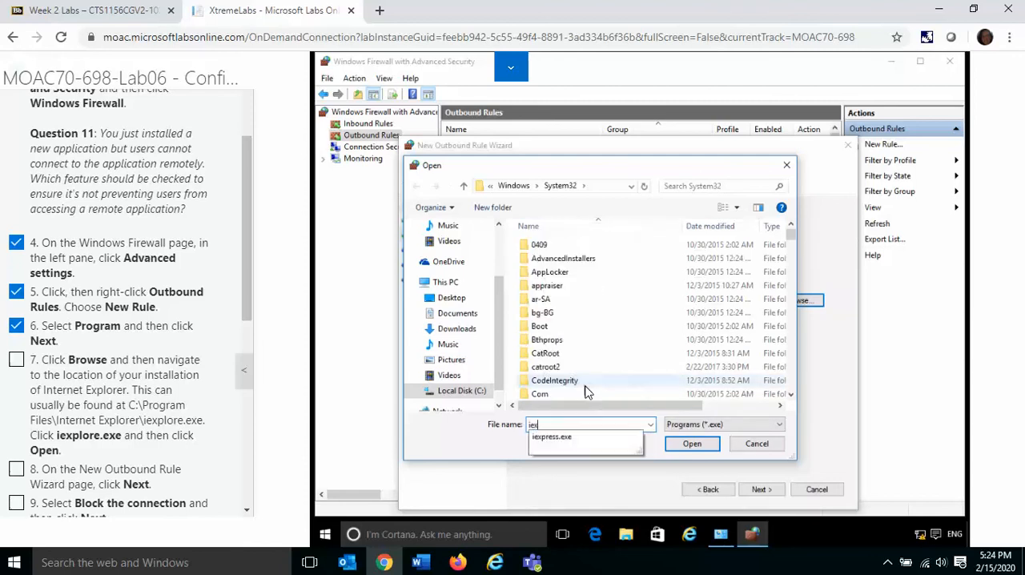
{"action": "type", "text": "plore.exe"}
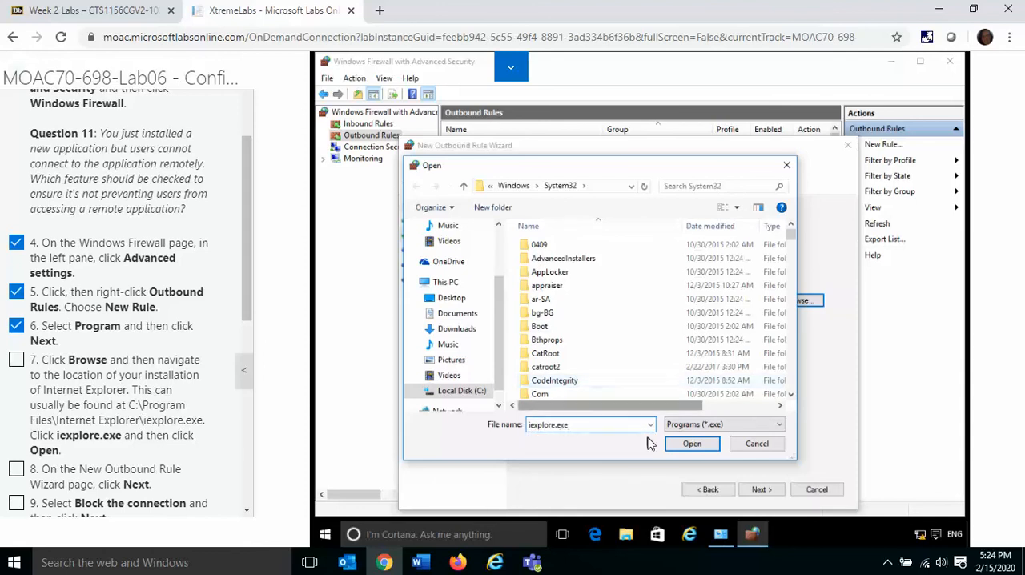
{"action": "left_click", "coordinate": [692, 444]}
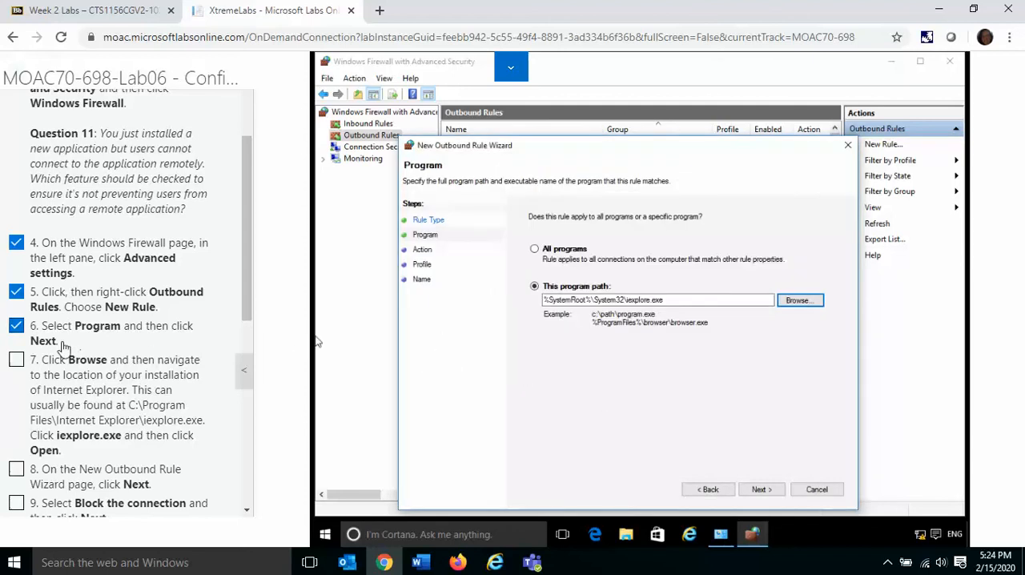
{"action": "left_click", "coordinate": [16, 362]}
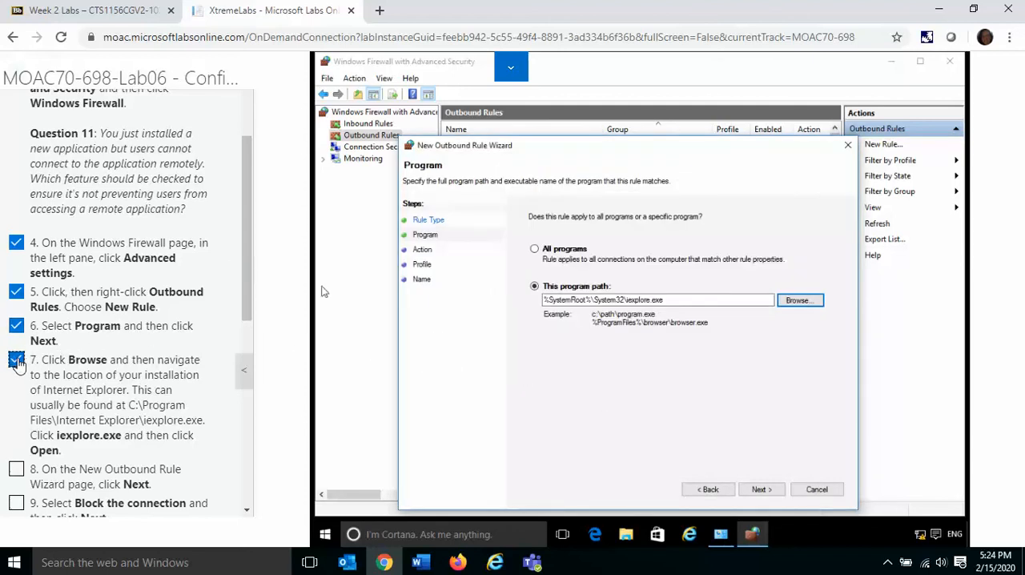
Step: Set the rule to block the connection for the Domain, Private and Public profiles, and mark instructions 8 through 11 complete
{"action": "left_click", "coordinate": [759, 490]}
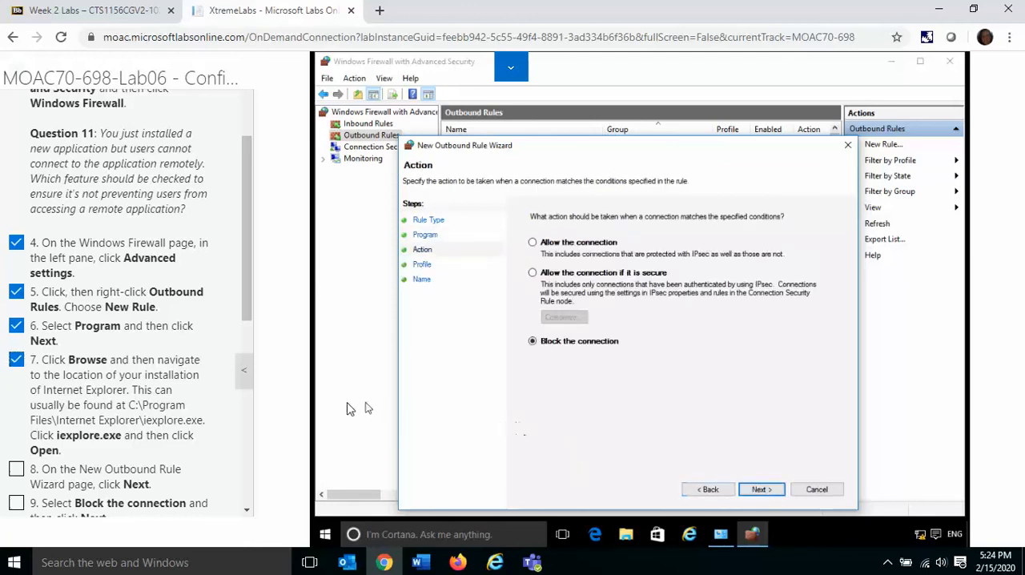
{"action": "left_click_drag", "start_coordinate": [245, 514], "coordinate": [249, 516]}
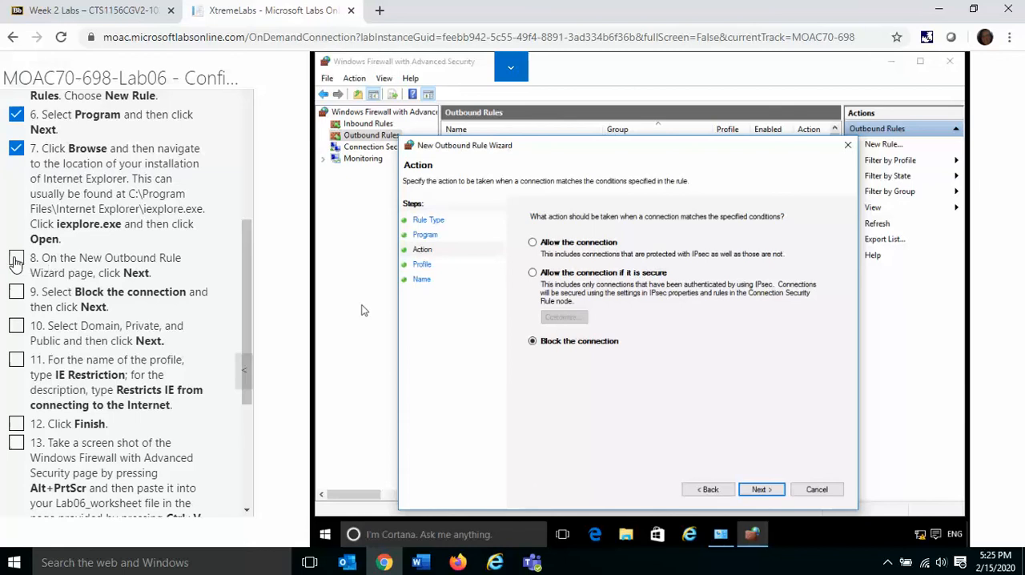
{"action": "left_click", "coordinate": [763, 489]}
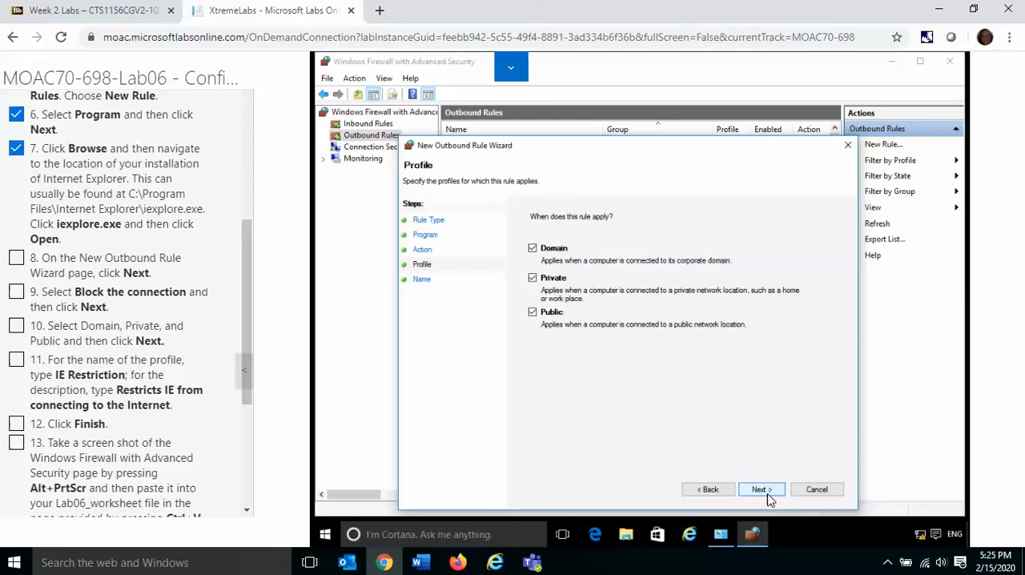
{"action": "left_click", "coordinate": [763, 490]}
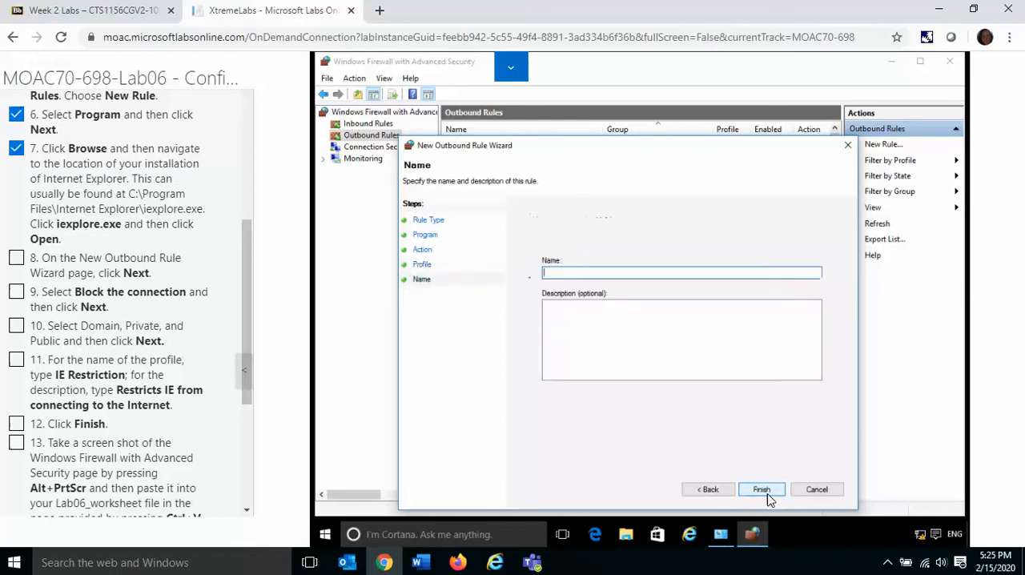
{"action": "left_click", "coordinate": [17, 361]}
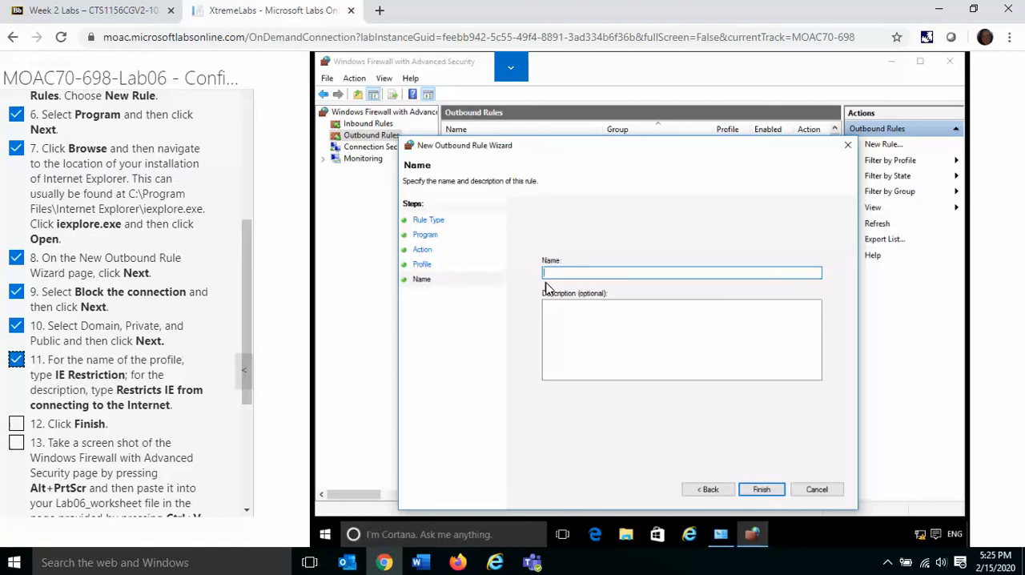
Step: Create the rule as IE Restriction with the description "Restricts IE from connecting to the Internet", and mark instruction 12 complete
{"action": "left_click", "coordinate": [572, 274]}
{"action": "type", "text": "IE Restriction"}
{"action": "left_click", "coordinate": [576, 317]}
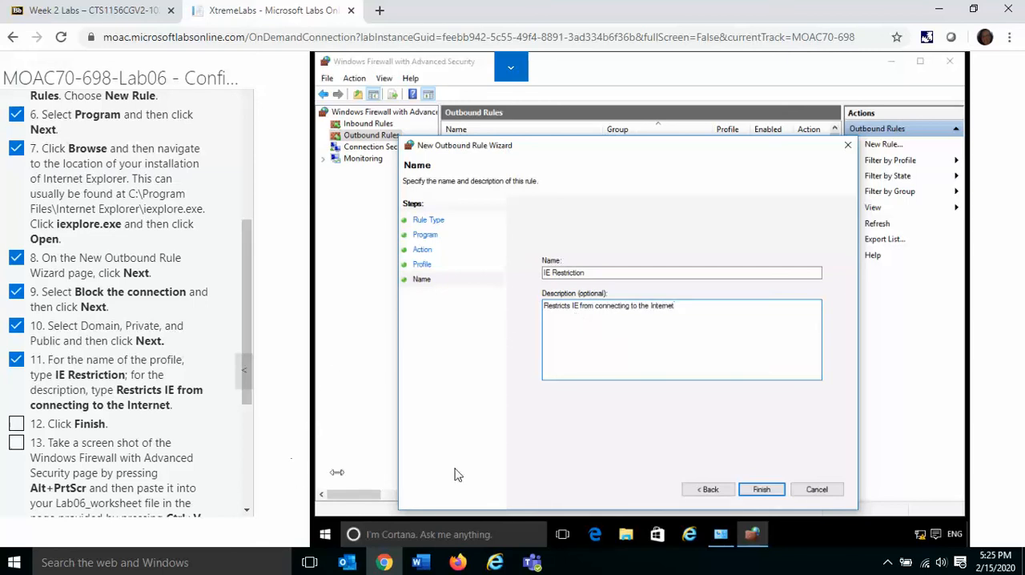
{"action": "left_click", "coordinate": [762, 498]}
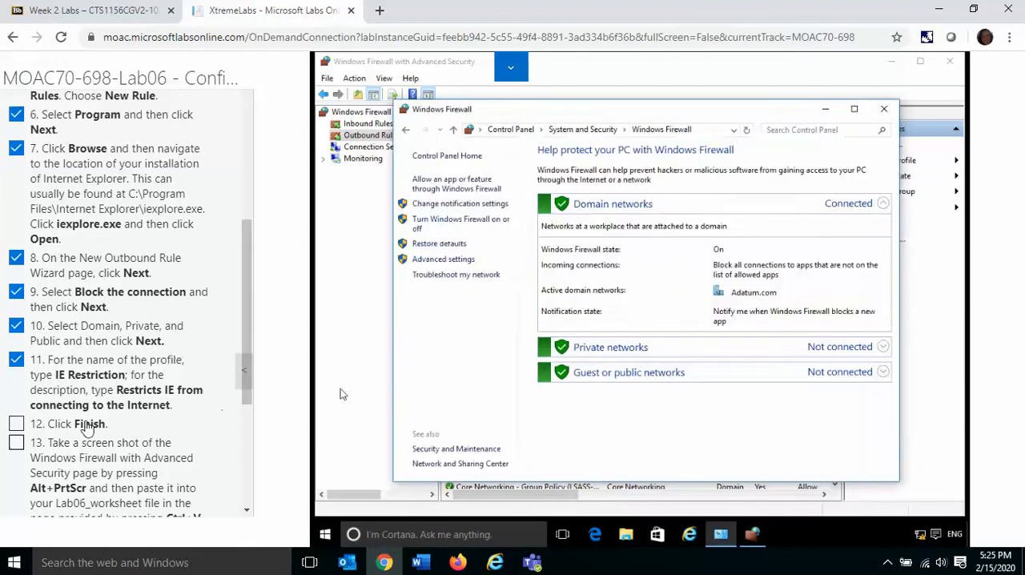
{"action": "left_click", "coordinate": [16, 424]}
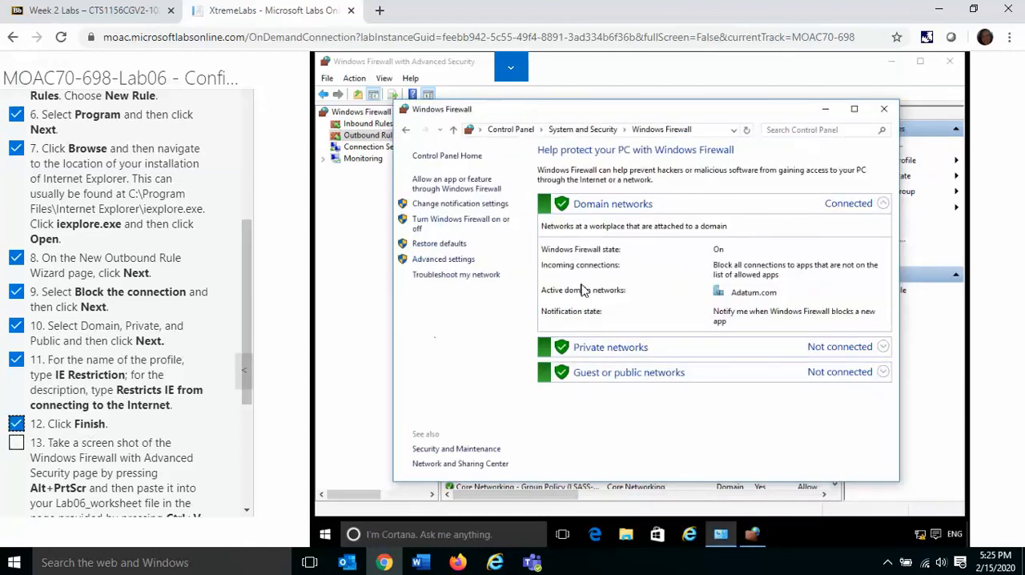
Step: Minimize the Control Panel Windows Firewall window to reveal the outbound rules, and mark instruction 13 complete
{"action": "left_click", "coordinate": [826, 110]}
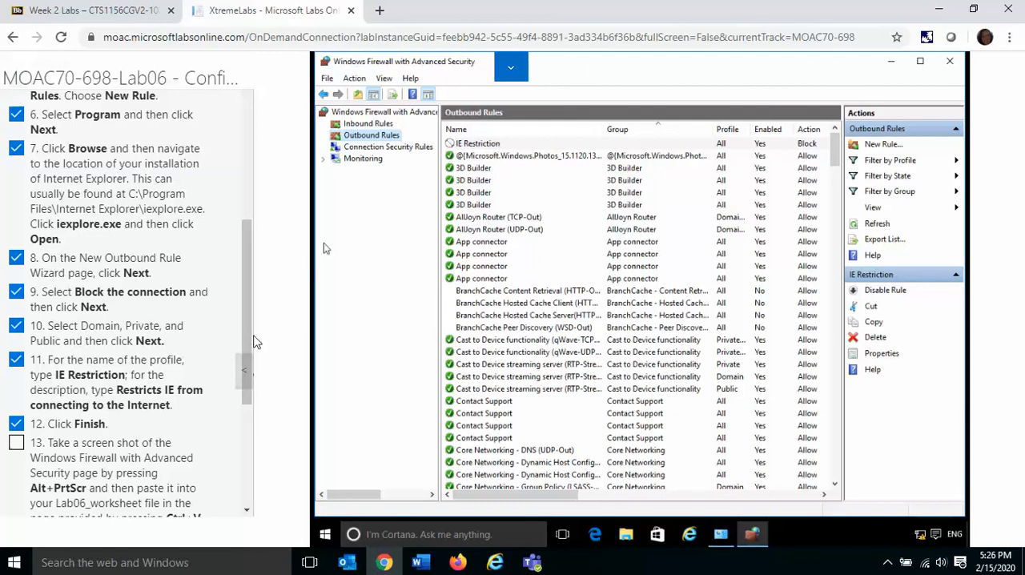
{"action": "scroll", "coordinate": [254, 331], "scroll_direction": "down", "scroll_amount": 3}
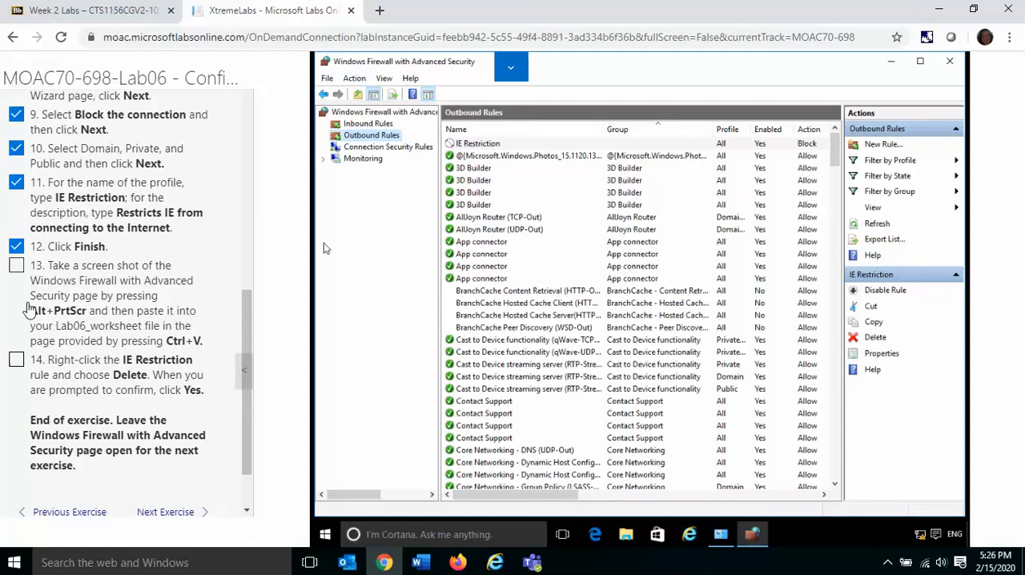
{"action": "left_click", "coordinate": [16, 265]}
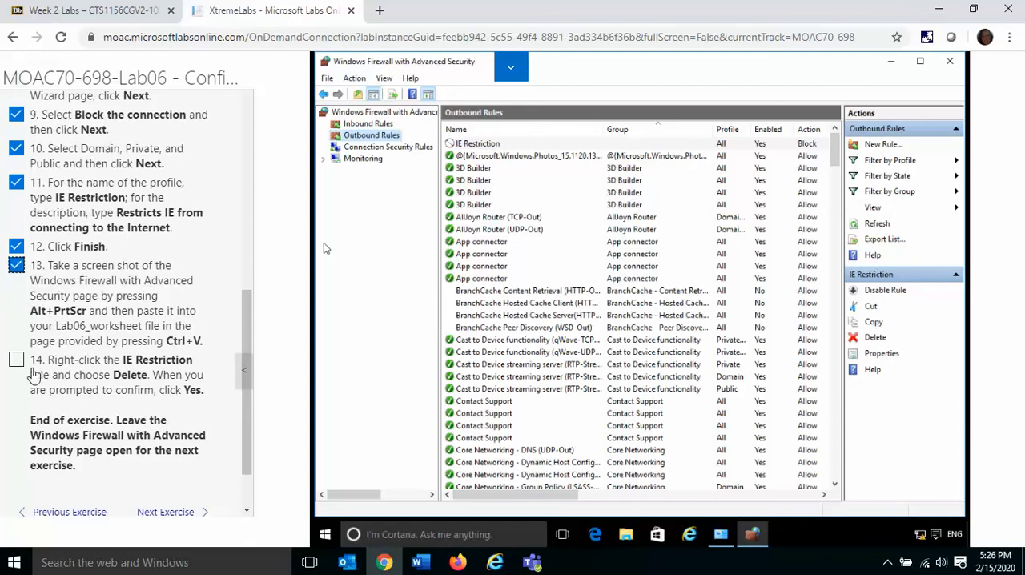
Step: Delete the IE Restriction rule from the outbound rules
{"action": "right_click", "coordinate": [545, 145]}
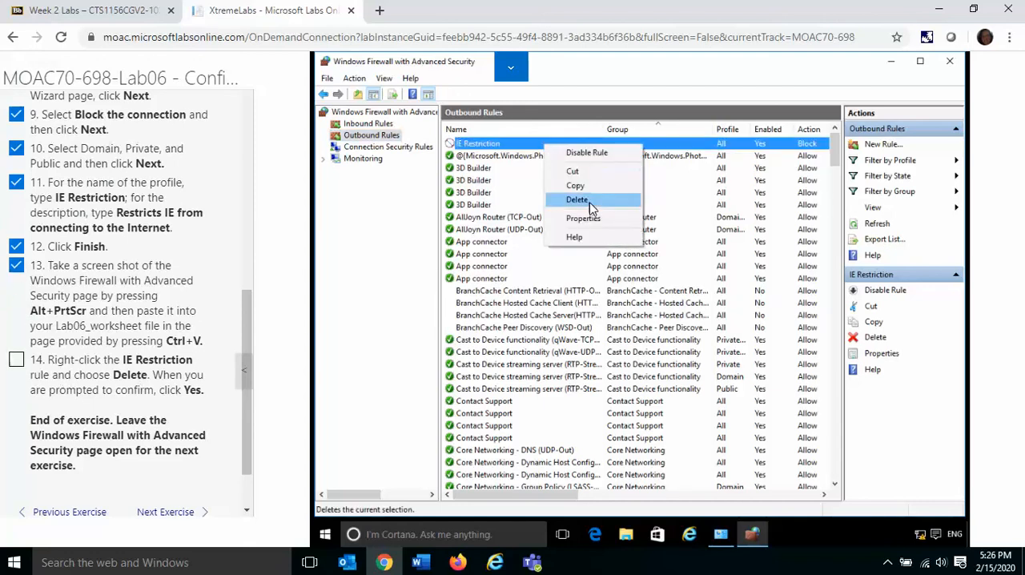
{"action": "left_click", "coordinate": [593, 204]}
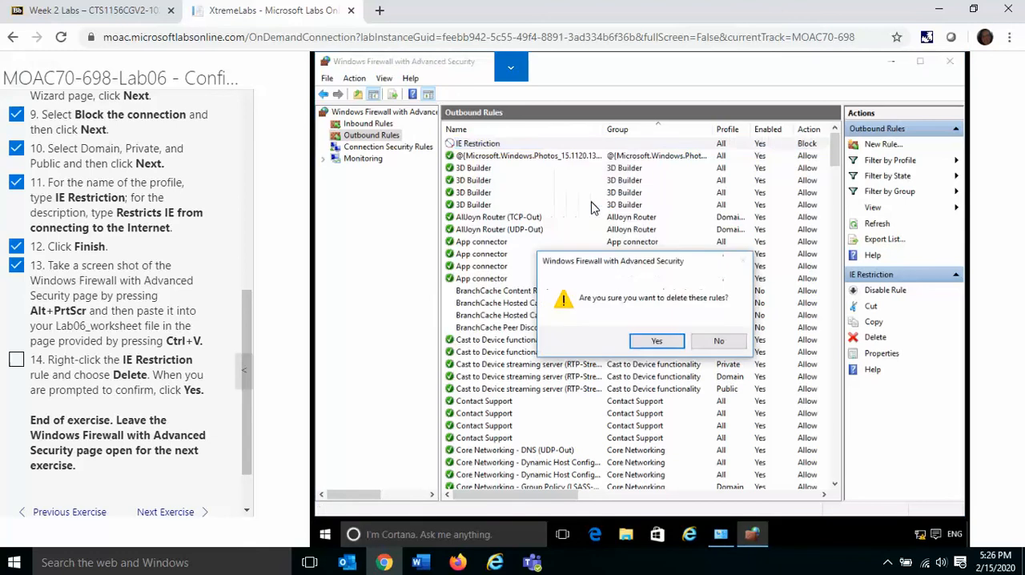
{"action": "left_click", "coordinate": [655, 343]}
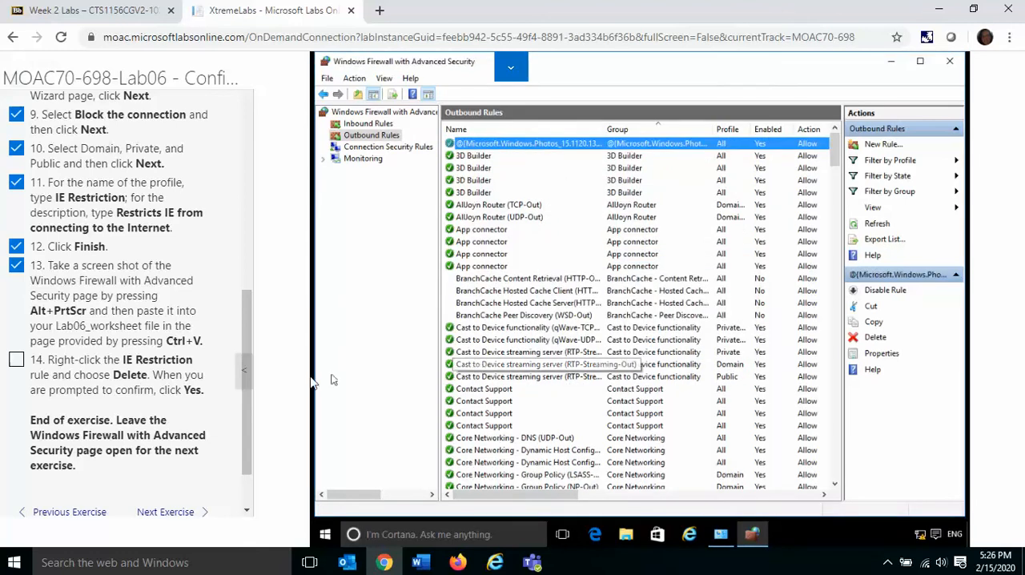
Step: Advance the lab guide to the start of Exercise 6.5, Configuring a VPN Client, and close Windows Firewall with Advanced Security
{"action": "left_click", "coordinate": [164, 513]}
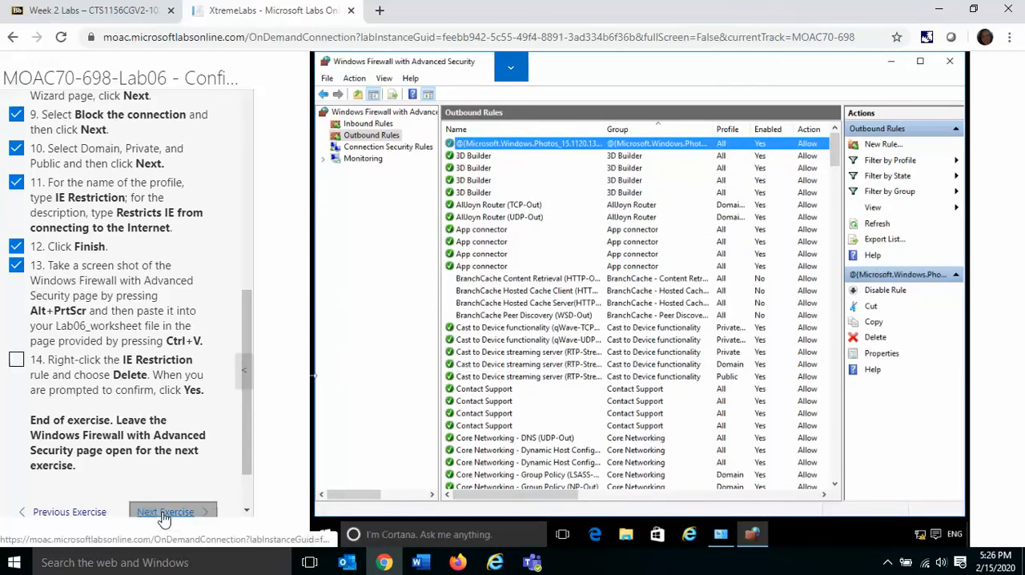
{"action": "left_click_drag", "start_coordinate": [246, 417], "coordinate": [278, 93]}
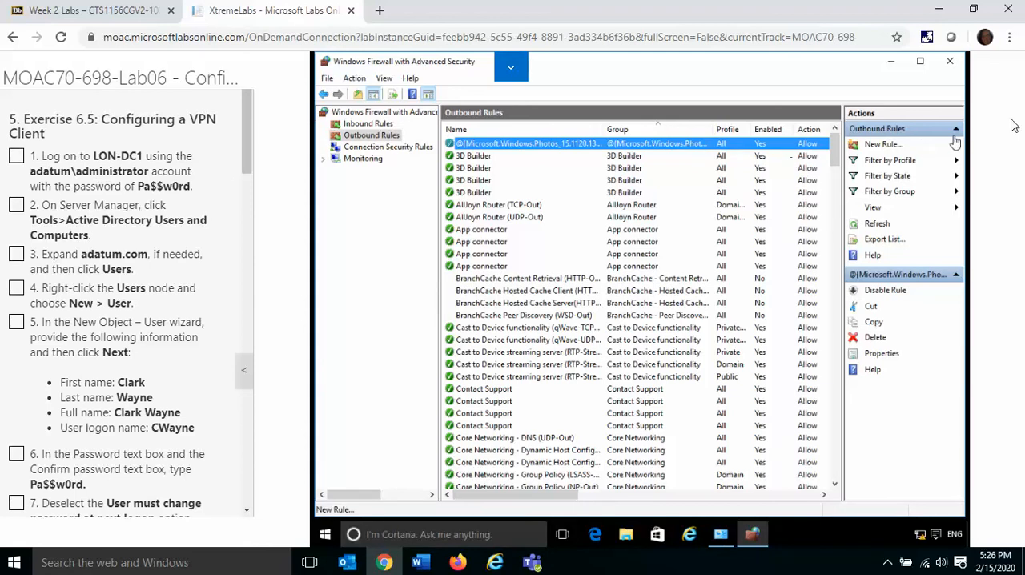
{"action": "left_click", "coordinate": [949, 57]}
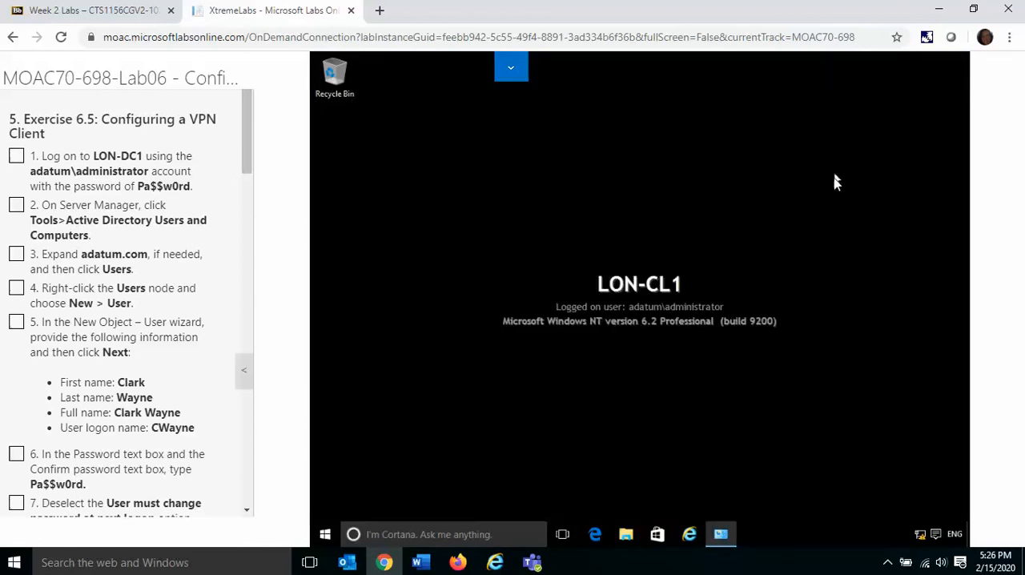
Step: Switch the virtual machine to LON-DC1 and log on to the ADATUM administrator account with the account password
{"action": "left_click", "coordinate": [508, 71]}
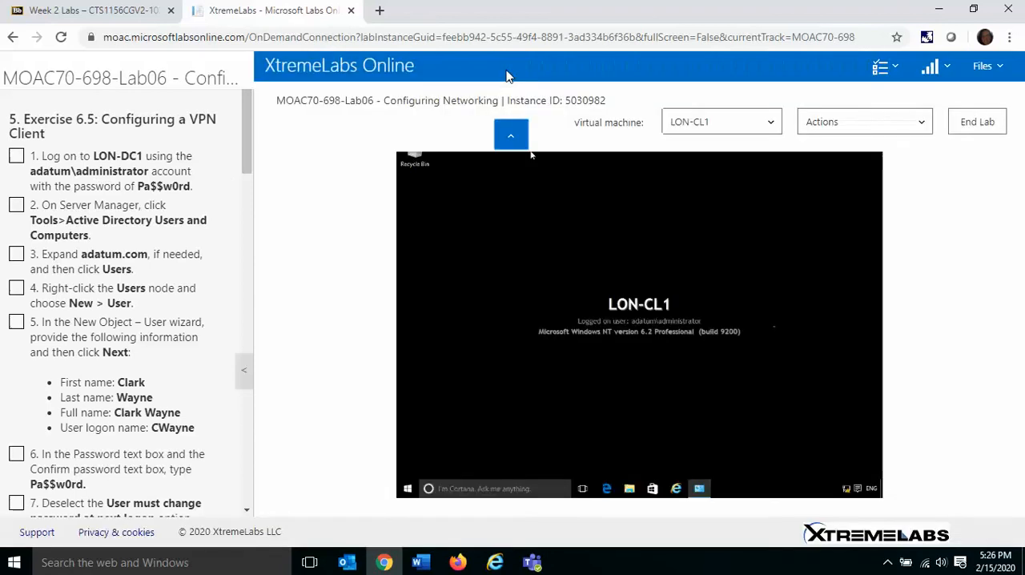
{"action": "left_click", "coordinate": [717, 126]}
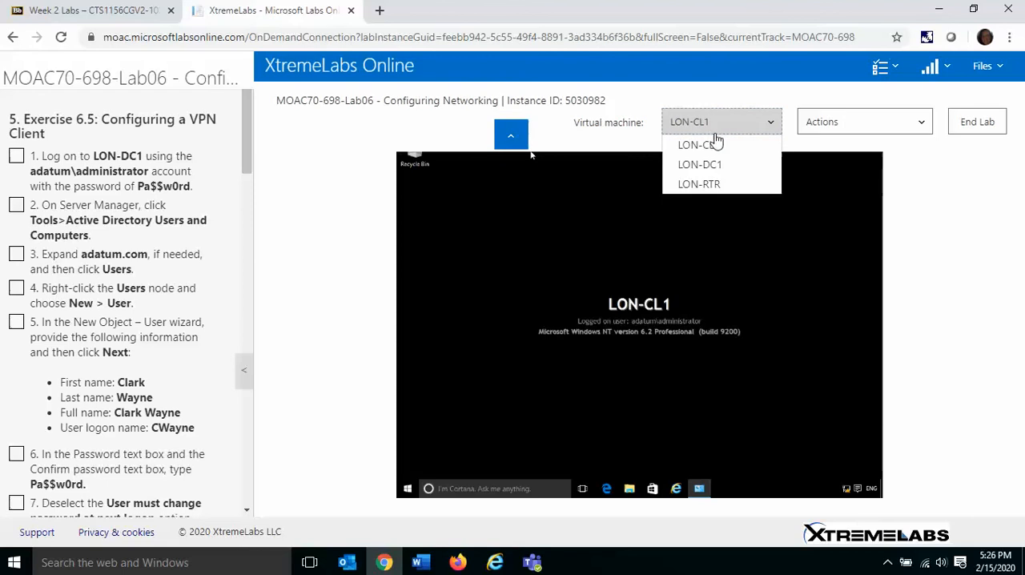
{"action": "left_click", "coordinate": [705, 164]}
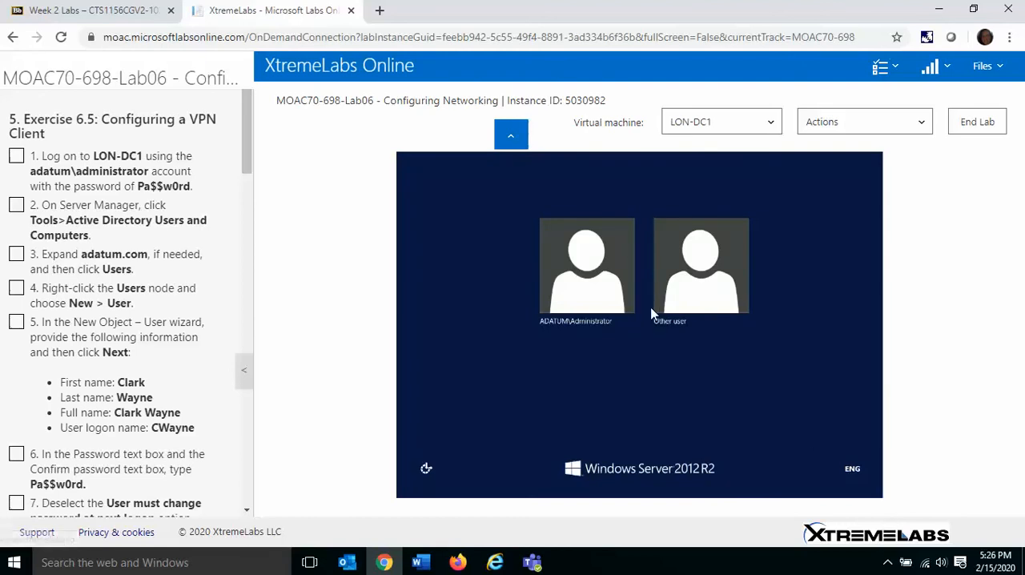
{"action": "left_click", "coordinate": [582, 289]}
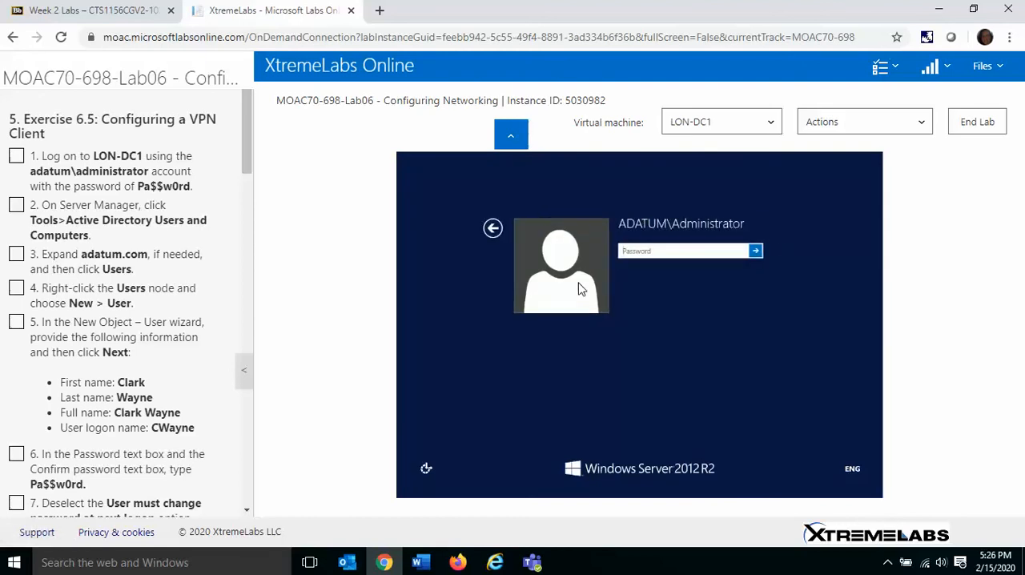
{"action": "type", "text": "Pa$$w0rd"}
{"action": "key", "text": "Return"}
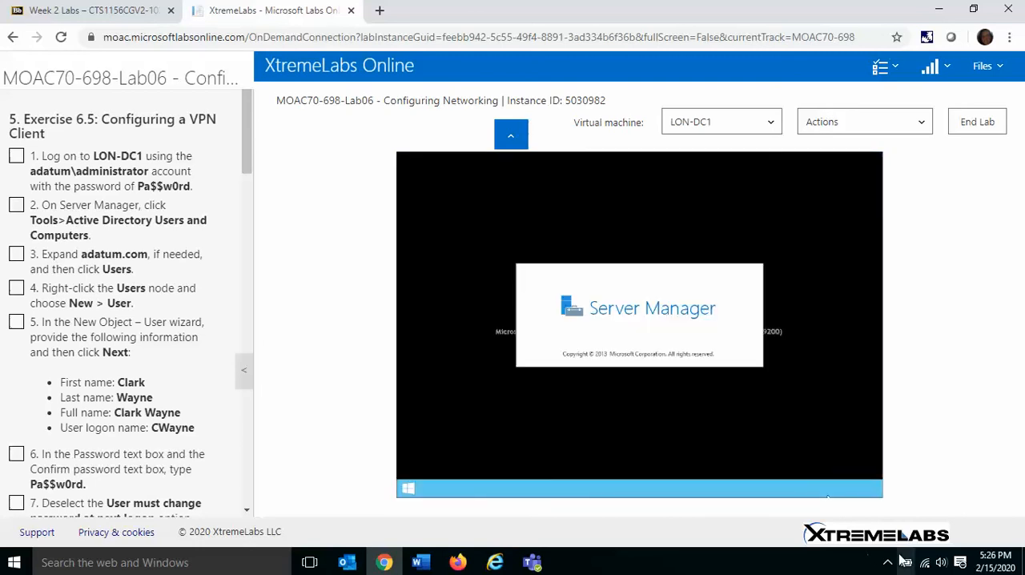
Step: Enlarge the LON-DC1 display, mark instruction 1 complete, and launch Active Directory Users and Computers from Server Manager
{"action": "left_click", "coordinate": [888, 564]}
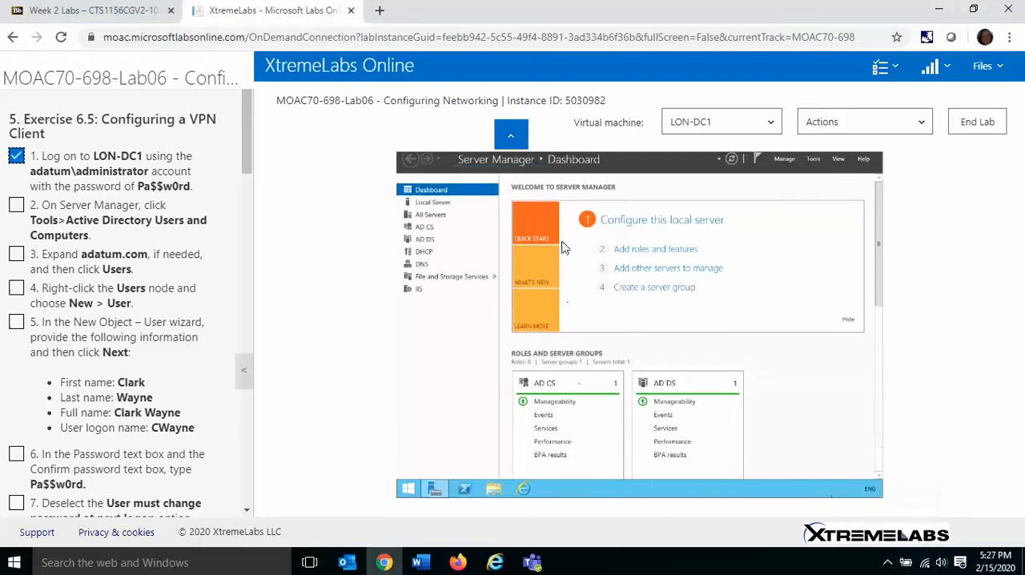
{"action": "left_click", "coordinate": [511, 135]}
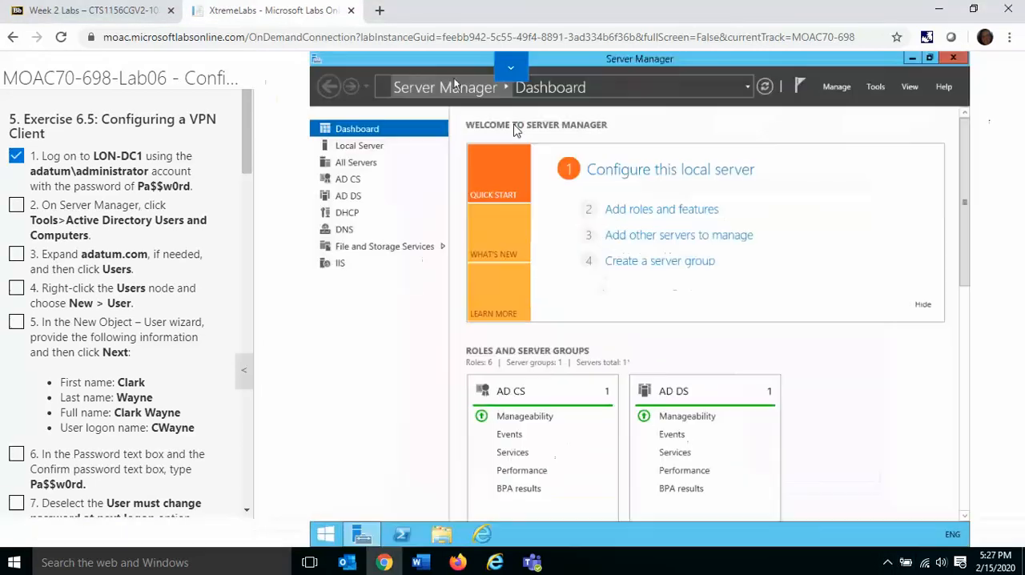
{"action": "left_click", "coordinate": [874, 88]}
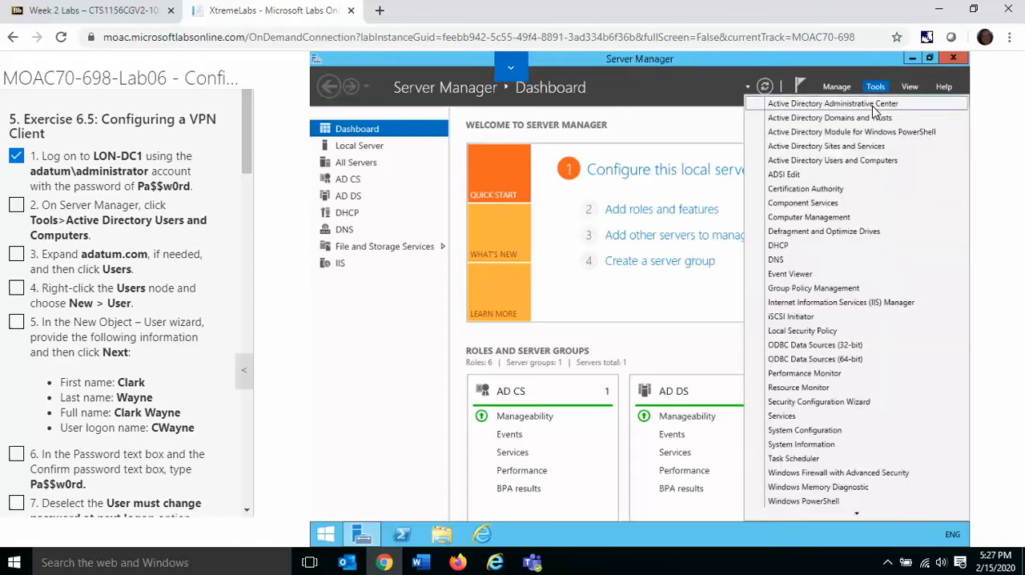
{"action": "left_click", "coordinate": [876, 163]}
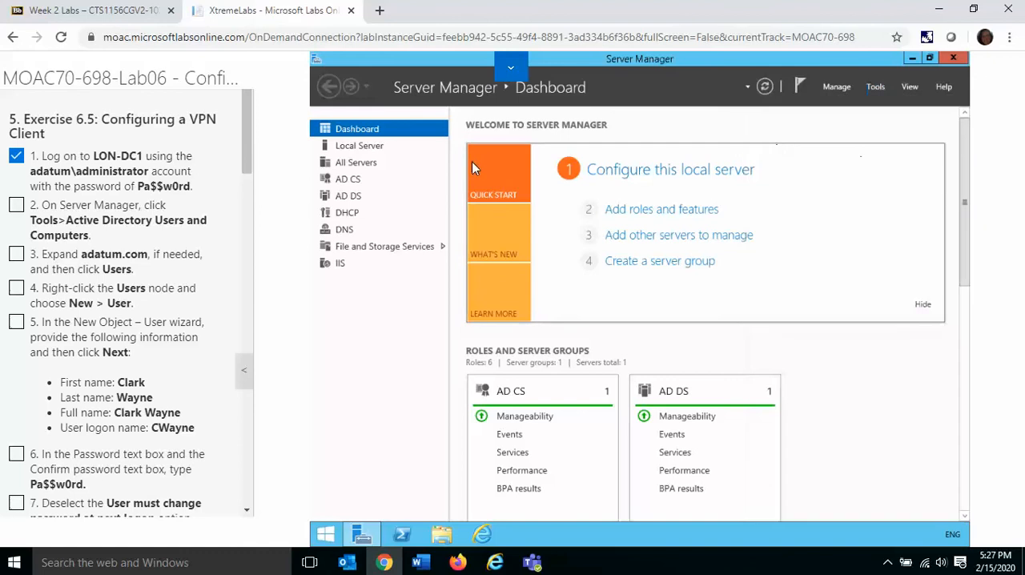
Step: Start creating a new user in the Users container of Adatum.com and mark lab instructions 2 and 3 complete
{"action": "left_click", "coordinate": [16, 207]}
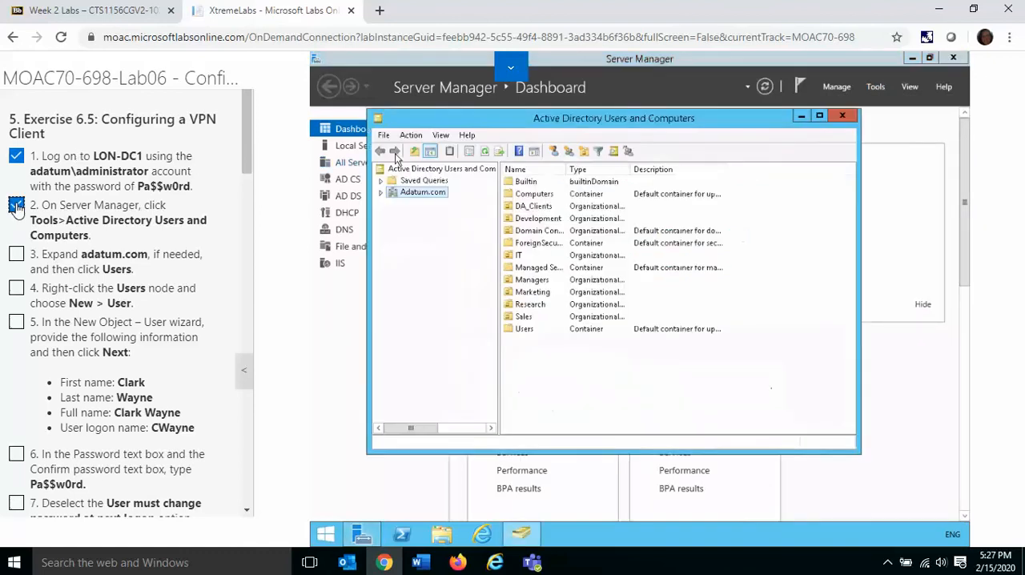
{"action": "left_click", "coordinate": [382, 194]}
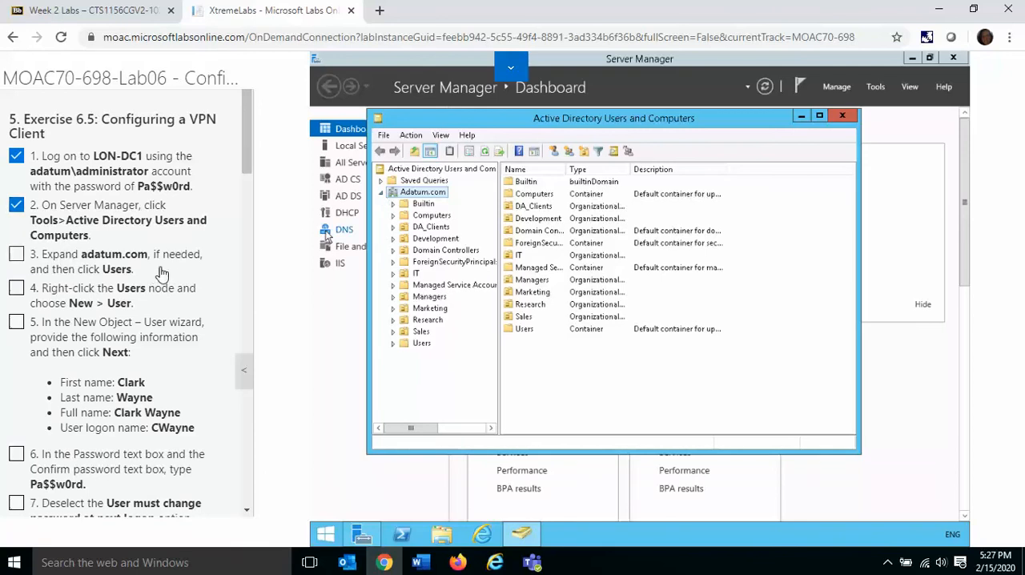
{"action": "left_click", "coordinate": [421, 344]}
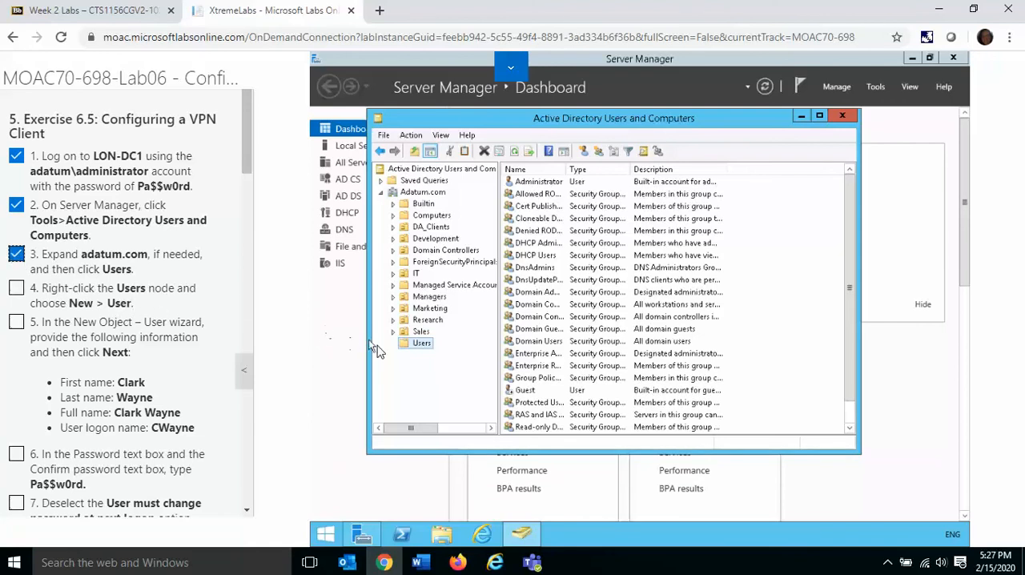
{"action": "right_click", "coordinate": [425, 350]}
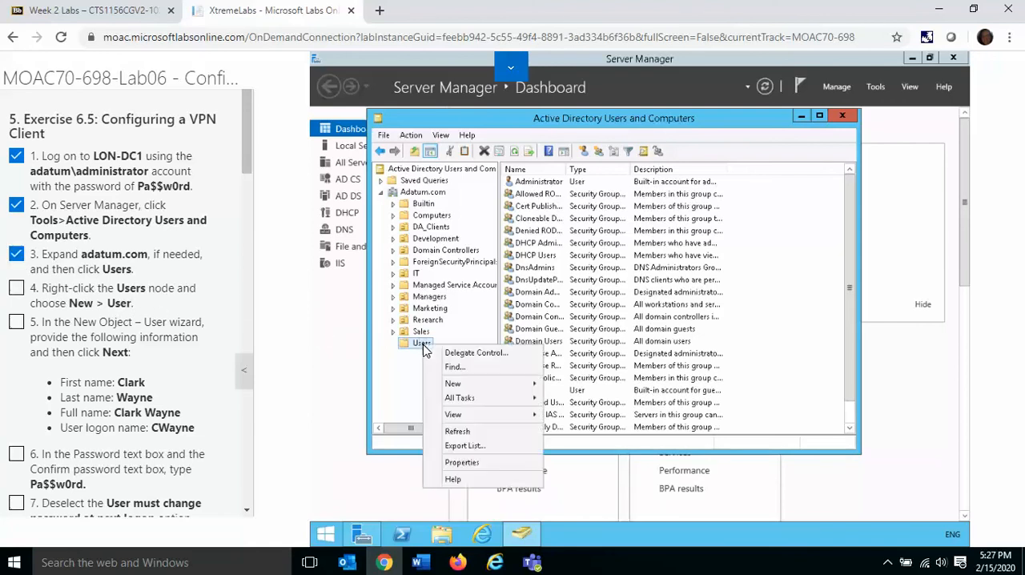
{"action": "mouse_move", "coordinate": [528, 391]}
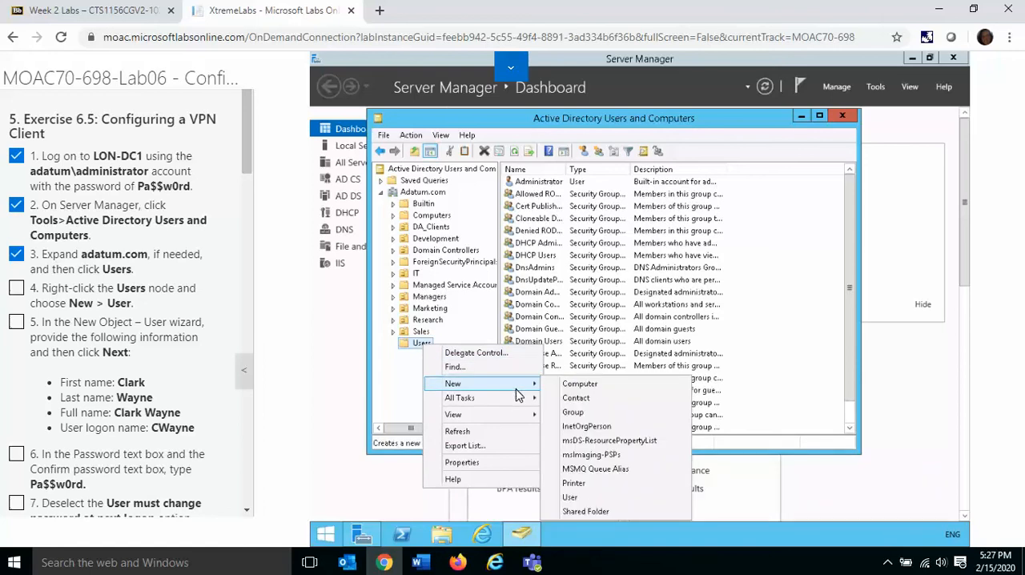
{"action": "left_click", "coordinate": [599, 498]}
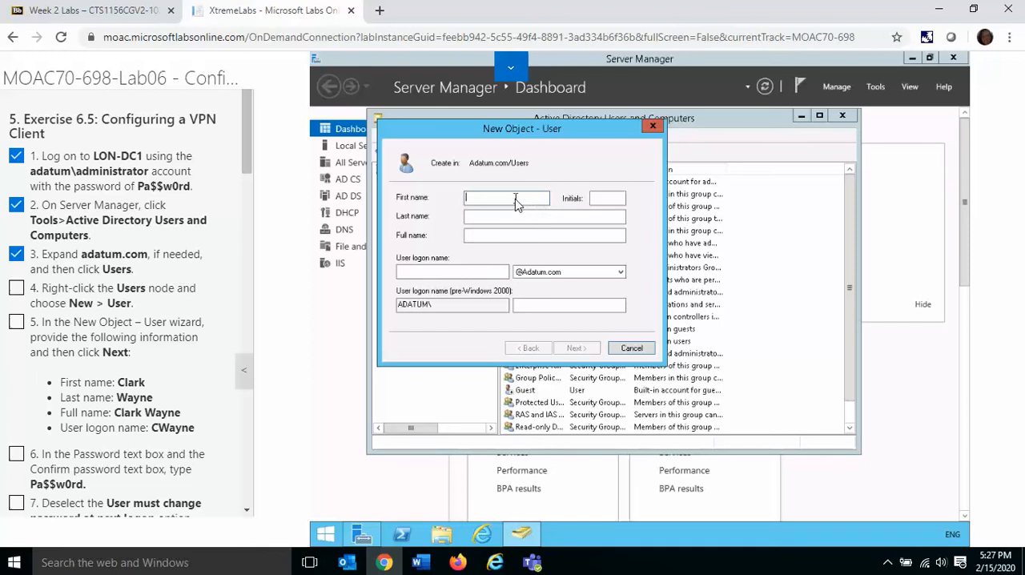
Step: Fill in the new user's first name, last name and user logon name, and mark instructions 4 and 5 complete
{"action": "type", "text": "Clark"}
{"action": "key", "text": "Tab"}
{"action": "key", "text": "Tab"}
{"action": "type", "text": "Wayne"}
{"action": "key", "text": "Tab"}
{"action": "key", "text": "Tab"}
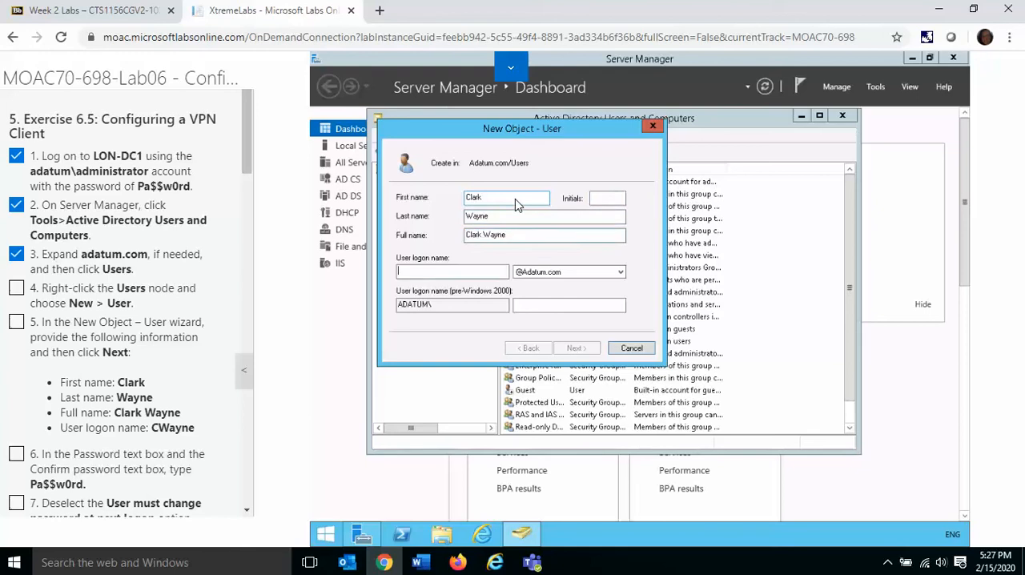
{"action": "type", "text": "CWayne"}
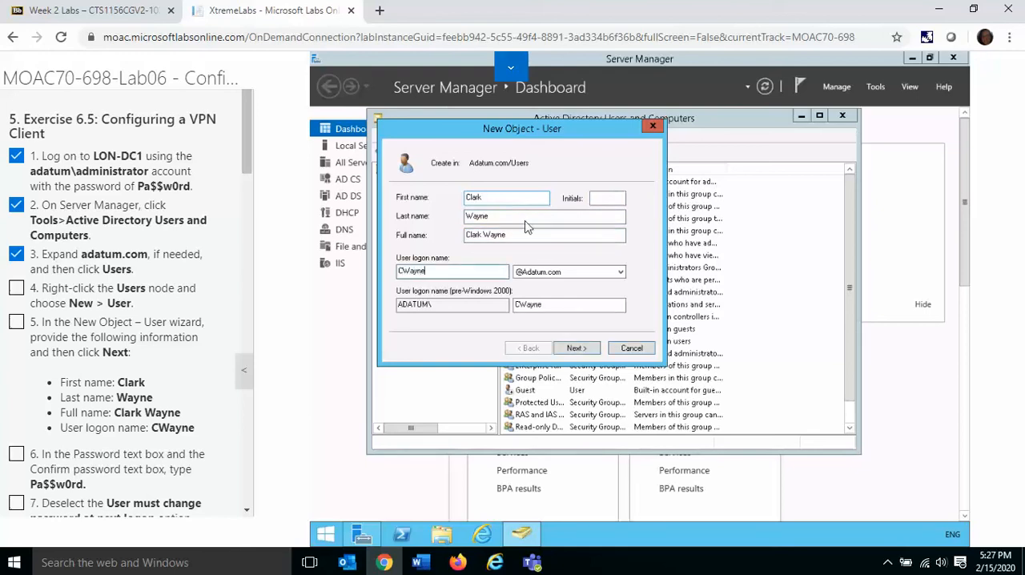
{"action": "left_click", "coordinate": [576, 349]}
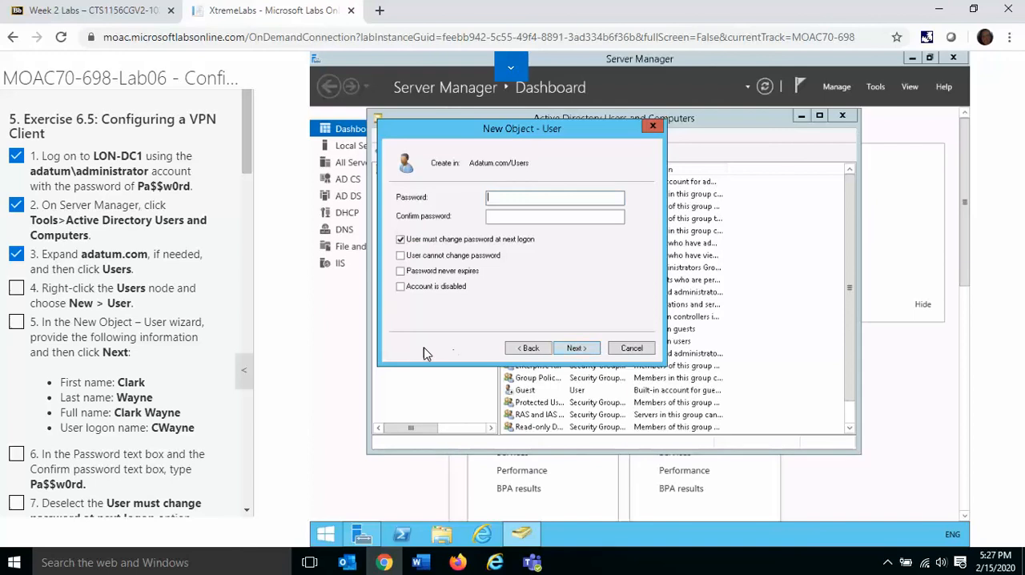
{"action": "left_click", "coordinate": [17, 322]}
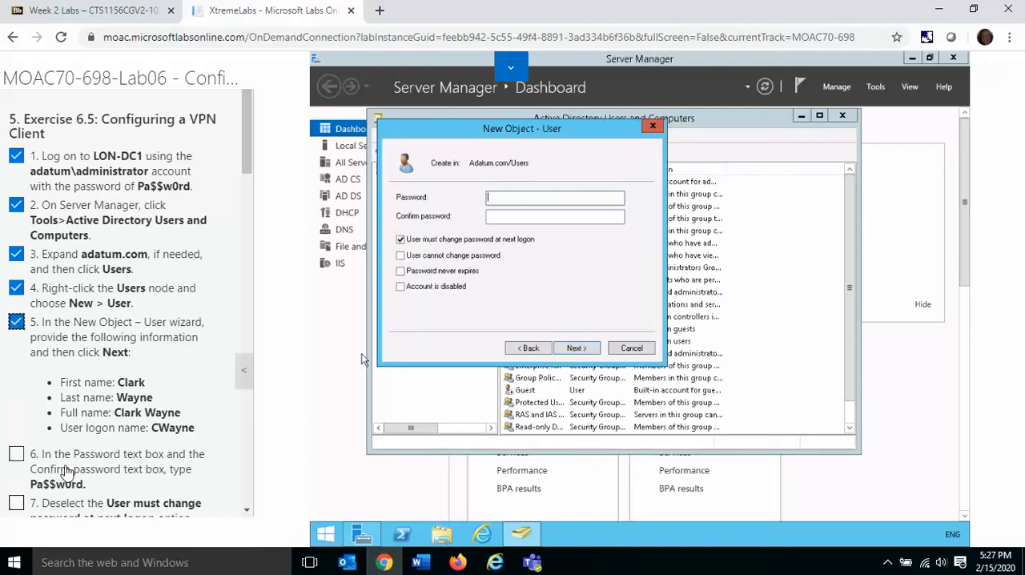
Step: Enter and confirm the account password, turn off User must change password at next logon, and finish creating the user
{"action": "left_click", "coordinate": [545, 201]}
{"action": "key", "text": "Tab"}
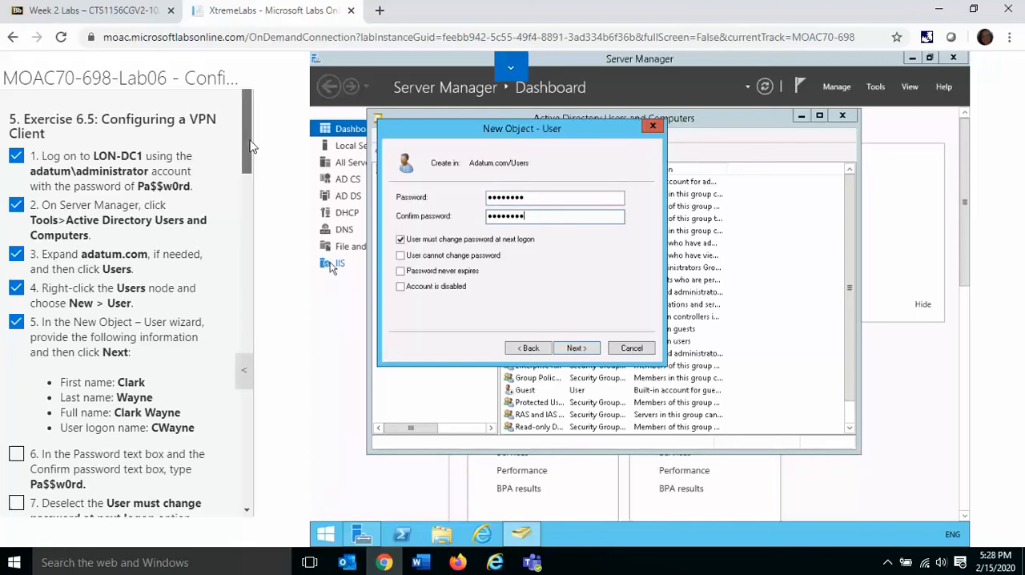
{"action": "scroll", "coordinate": [250, 146], "scroll_direction": "down", "scroll_amount": 3}
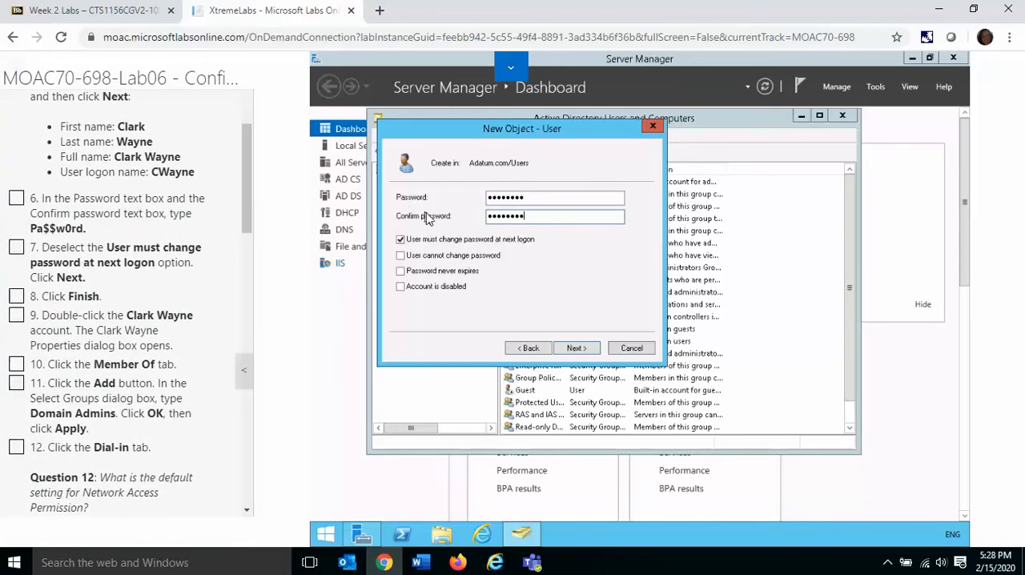
{"action": "left_click", "coordinate": [400, 241]}
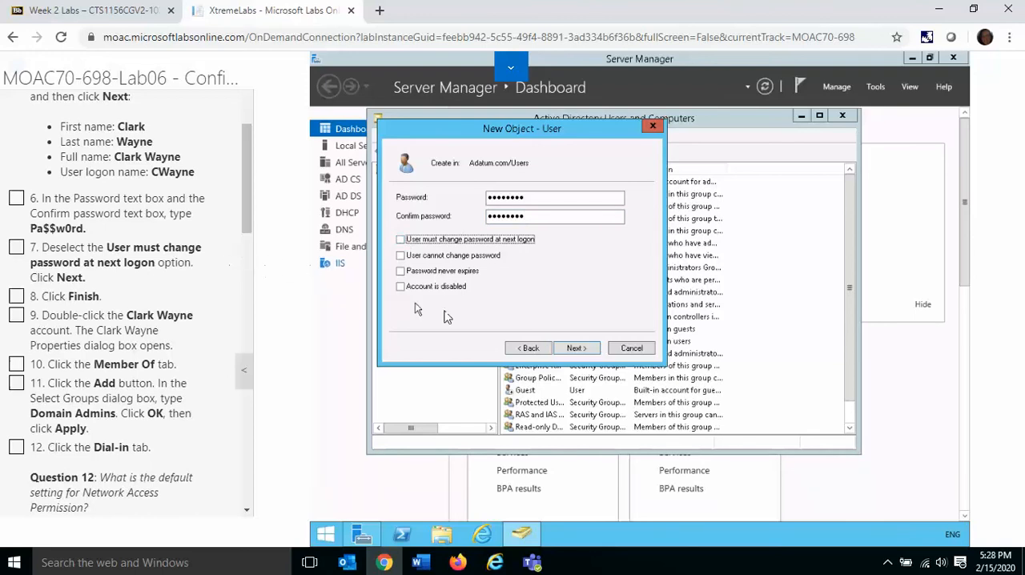
{"action": "left_click", "coordinate": [577, 348]}
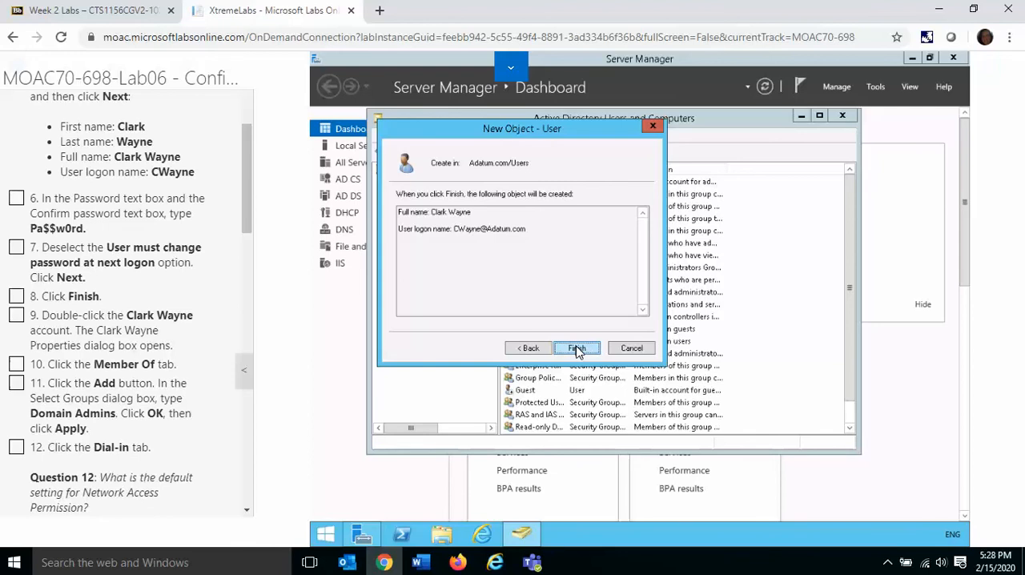
{"action": "left_click", "coordinate": [577, 348]}
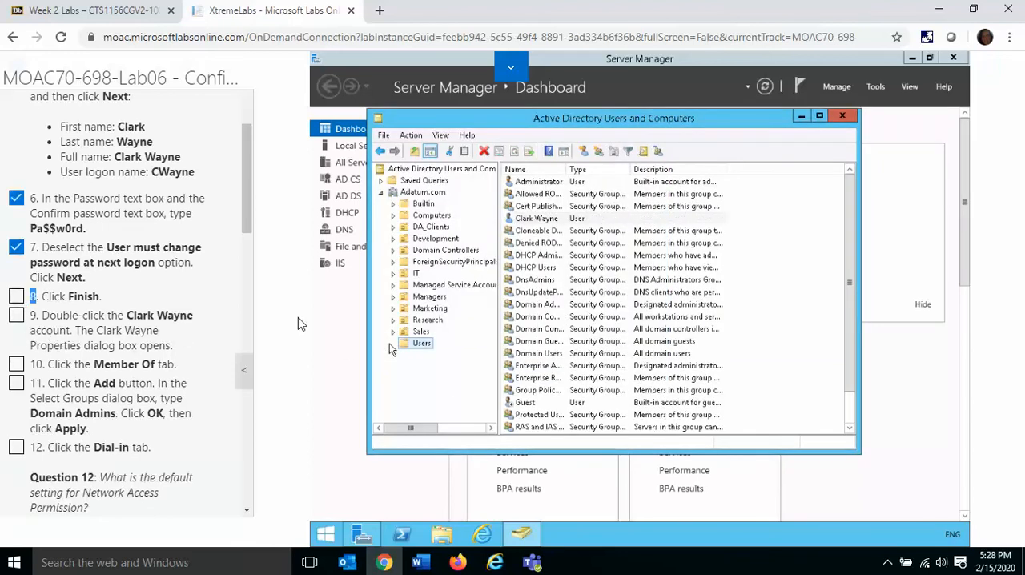
Step: Add the new user to the Domain Admins group, apply the membership, and mark instructions 8 to 11 complete
{"action": "double_click", "coordinate": [535, 218]}
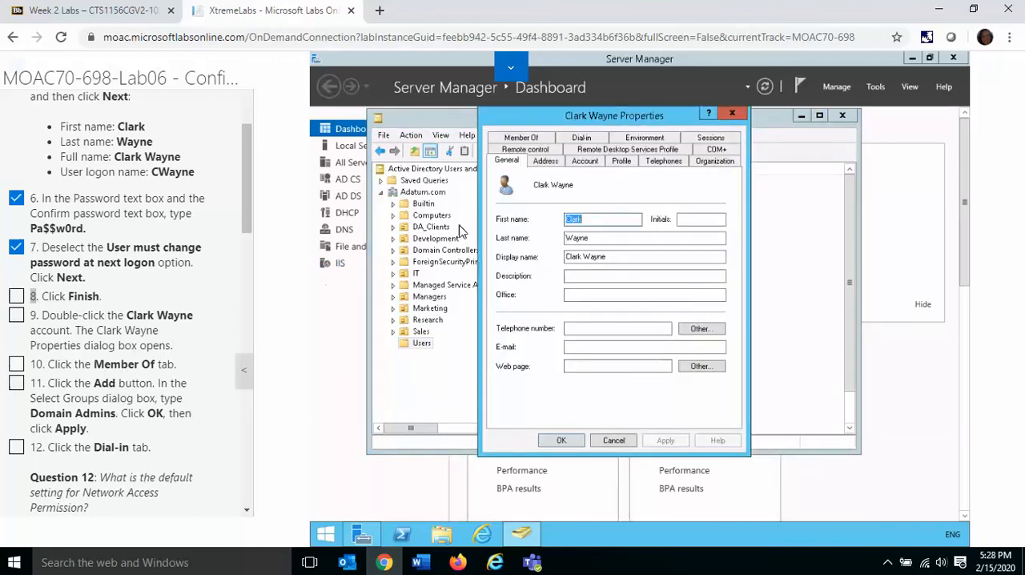
{"action": "left_click", "coordinate": [529, 140]}
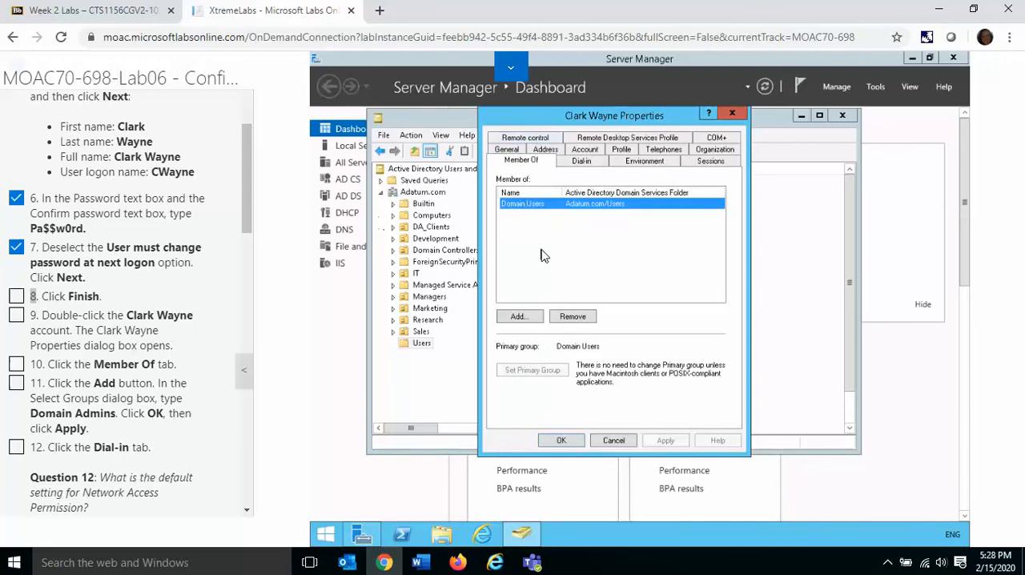
{"action": "left_click", "coordinate": [520, 316]}
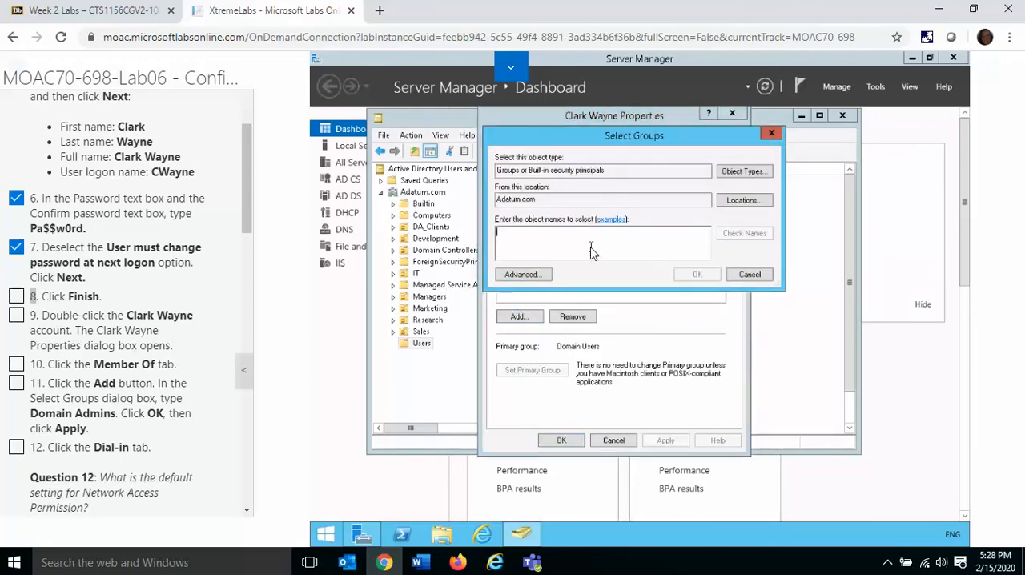
{"action": "type", "text": "domain admins"}
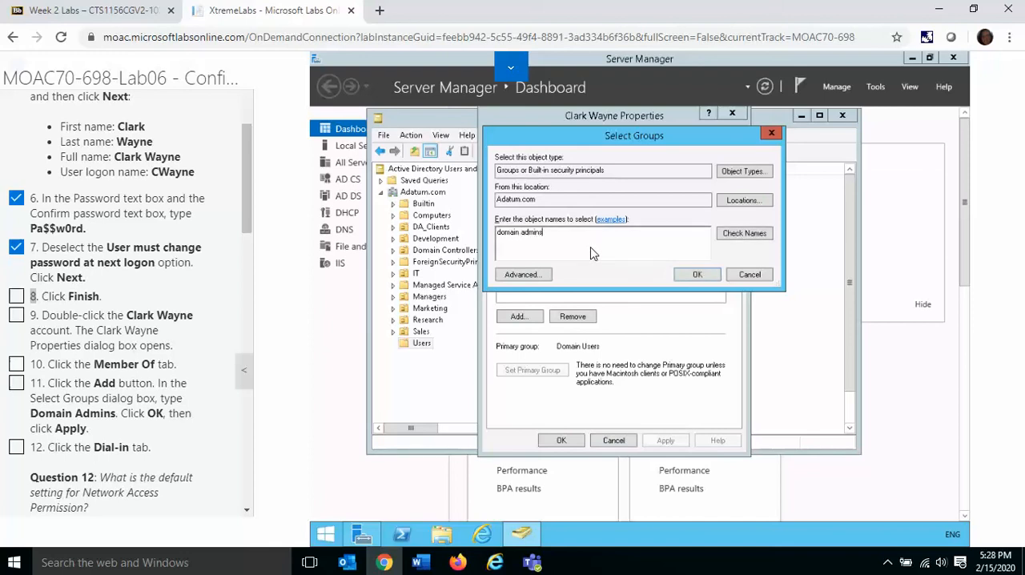
{"action": "left_click", "coordinate": [743, 236]}
{"action": "left_click", "coordinate": [695, 277]}
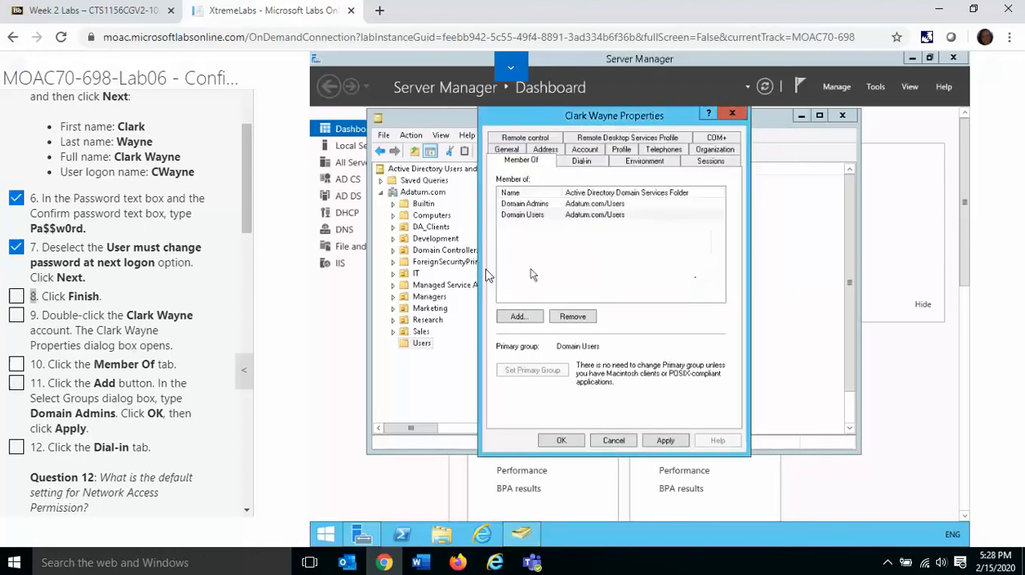
{"action": "left_click", "coordinate": [669, 442]}
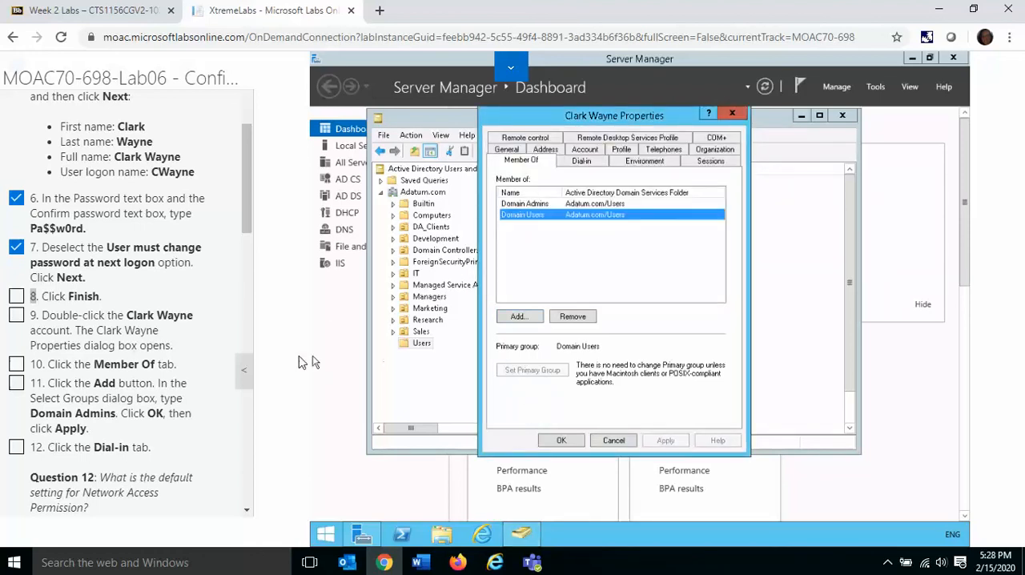
{"action": "left_click", "coordinate": [17, 383]}
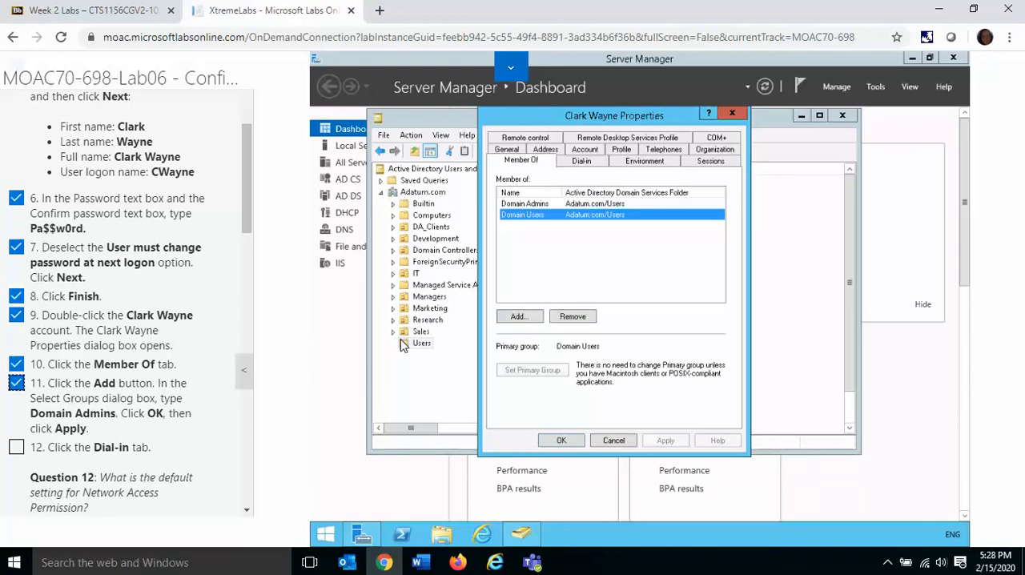
Step: Set the user's dial-in Network Access Permission to Allow access, close the properties with OK, and mark instructions 12 to 14 complete
{"action": "left_click", "coordinate": [582, 162]}
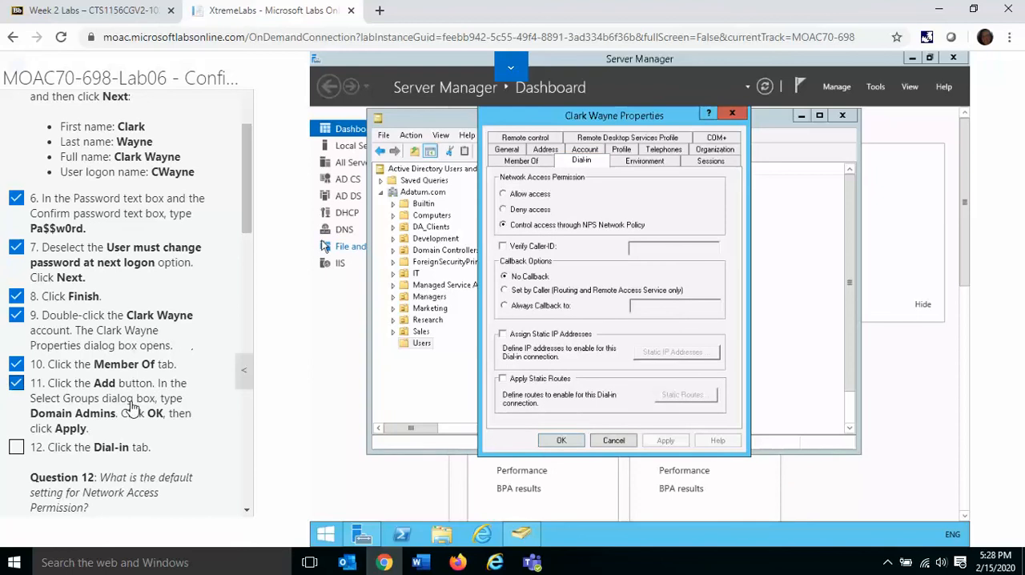
{"action": "left_click", "coordinate": [17, 447]}
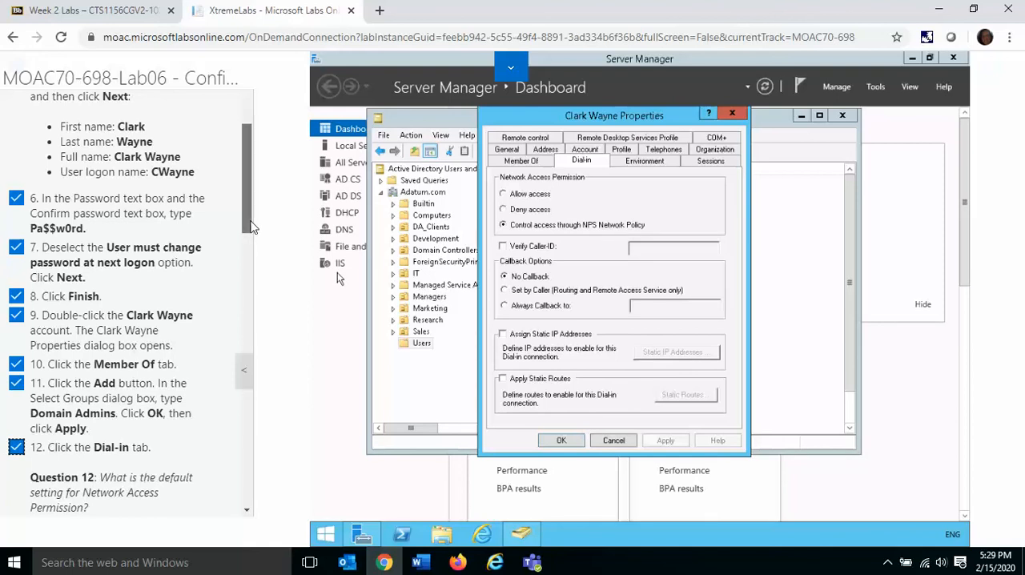
{"action": "left_click_drag", "start_coordinate": [251, 227], "coordinate": [254, 325]}
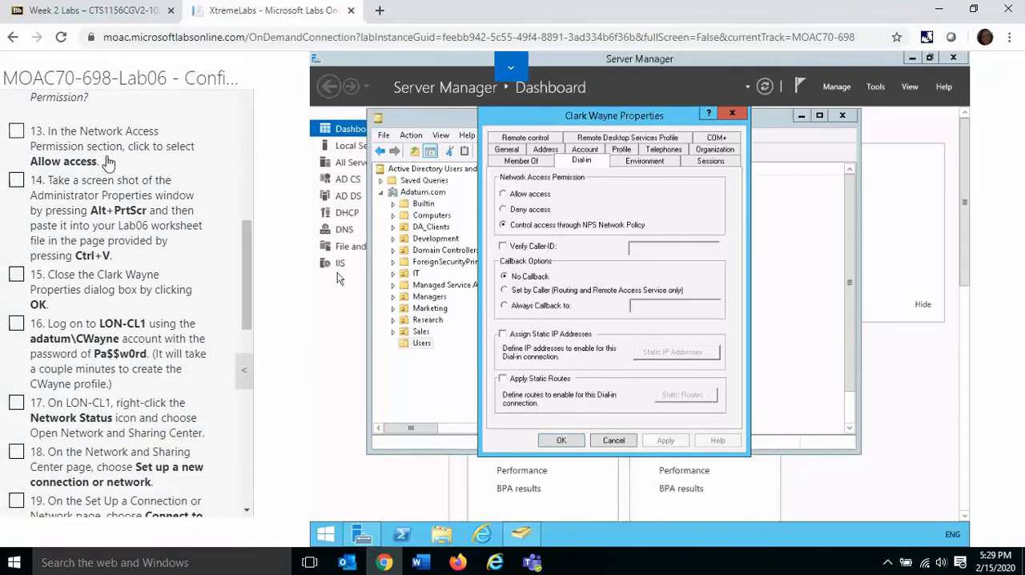
{"action": "left_click", "coordinate": [503, 194]}
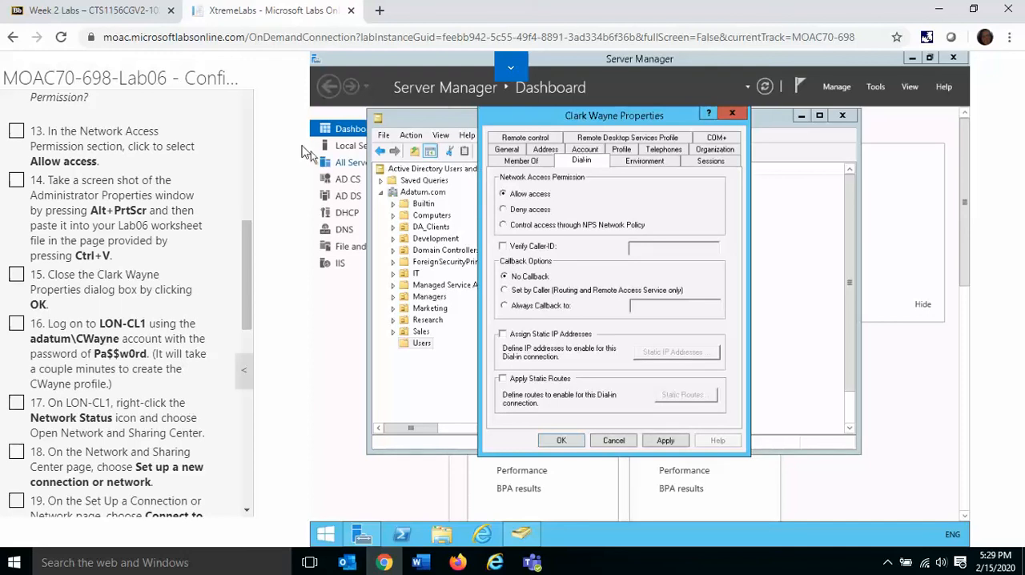
{"action": "left_click", "coordinate": [17, 133]}
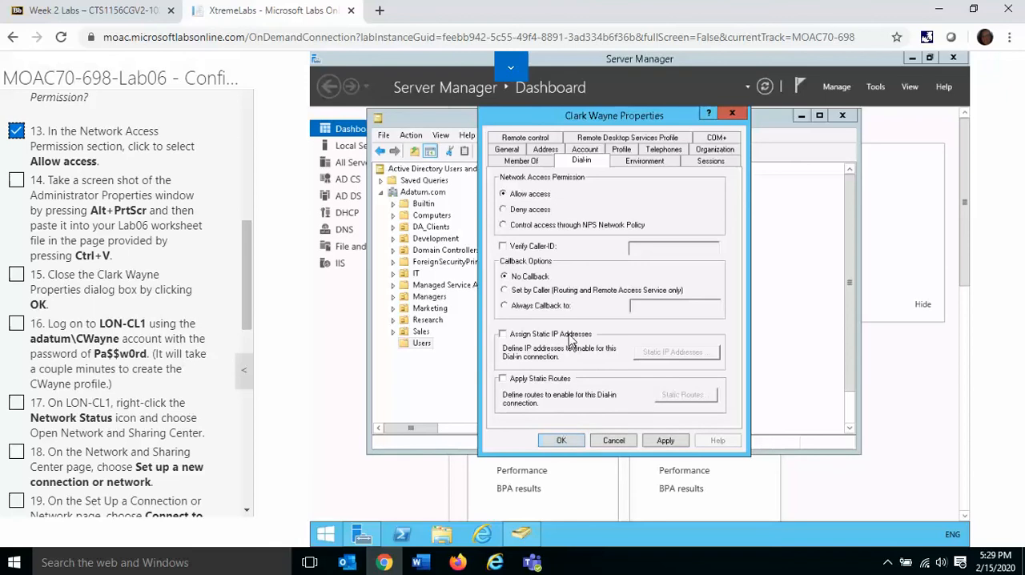
{"action": "left_click", "coordinate": [563, 442]}
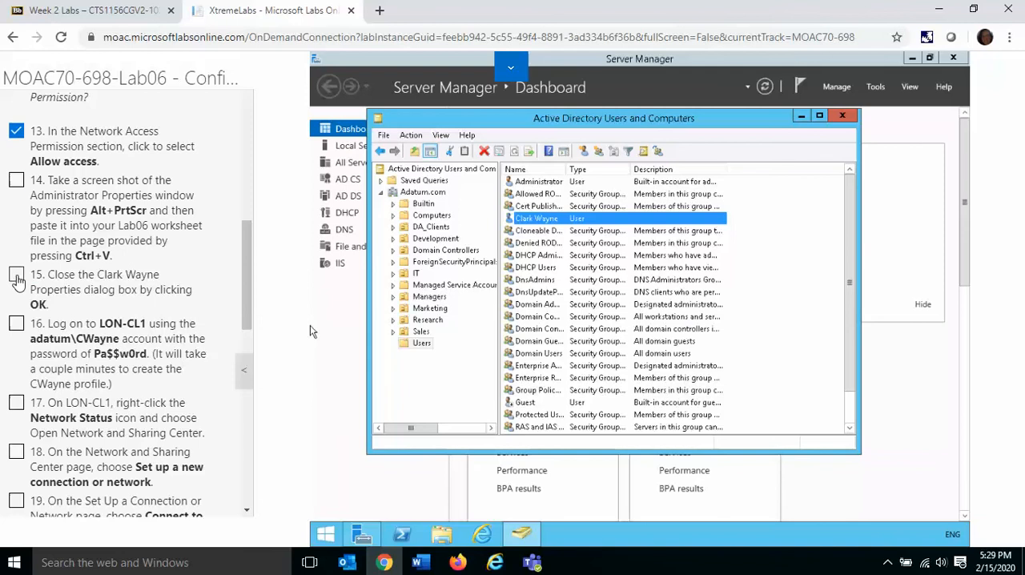
{"action": "double_click", "coordinate": [16, 278]}
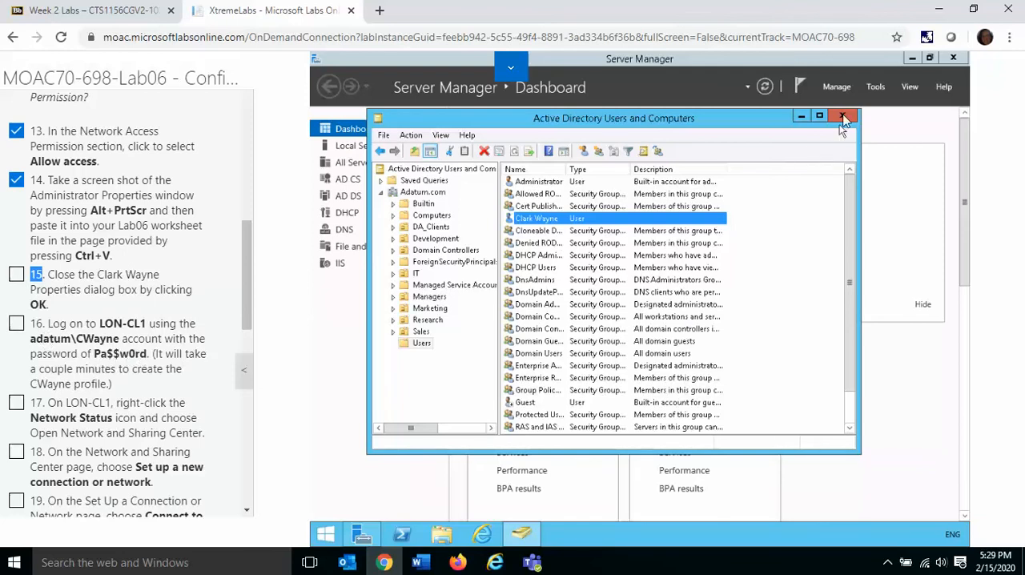
Step: Switch the virtual machine to LON-CL1 and enlarge its display
{"action": "left_click", "coordinate": [515, 72]}
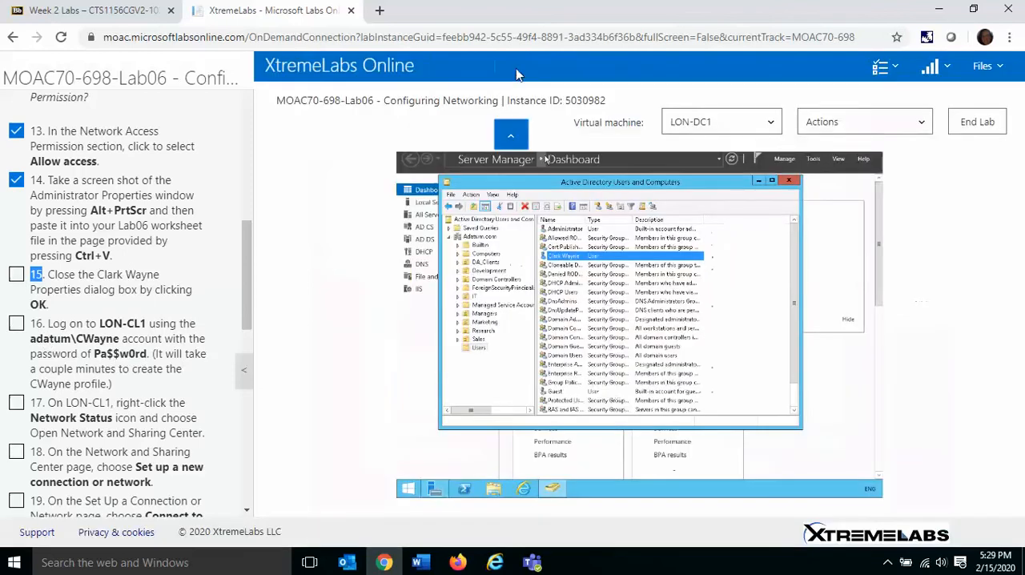
{"action": "left_click", "coordinate": [772, 128]}
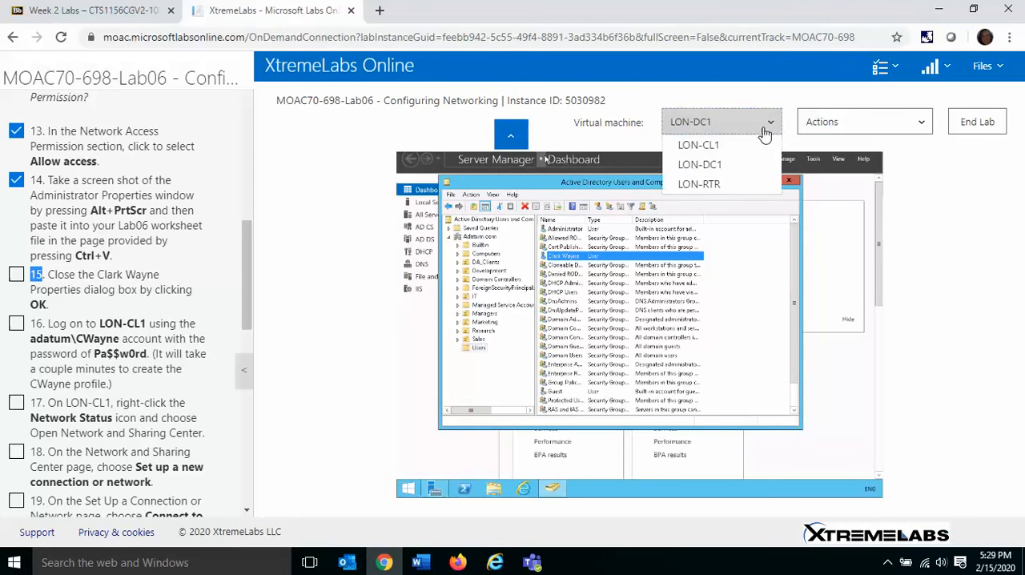
{"action": "left_click", "coordinate": [742, 146]}
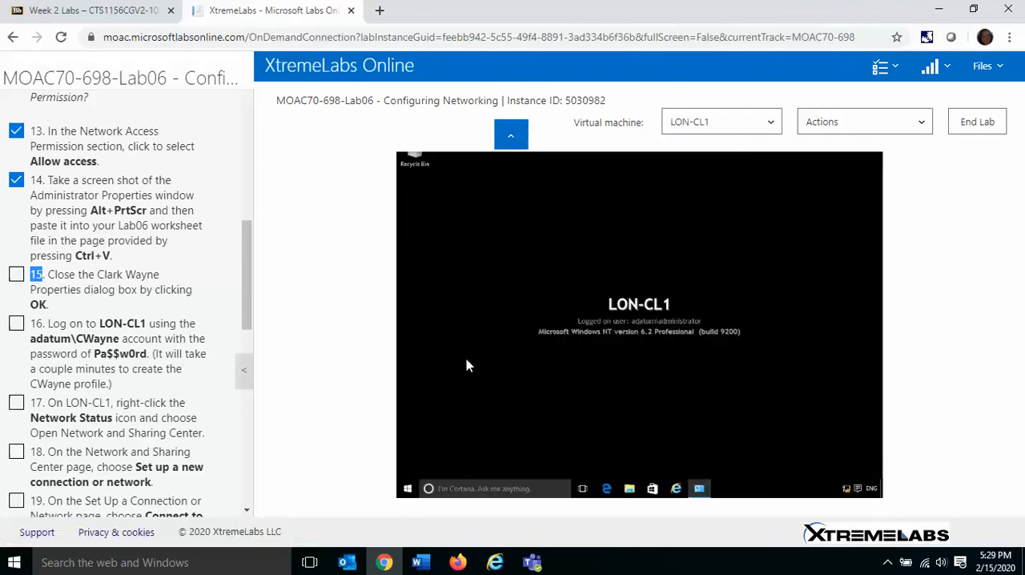
{"action": "left_click", "coordinate": [511, 134]}
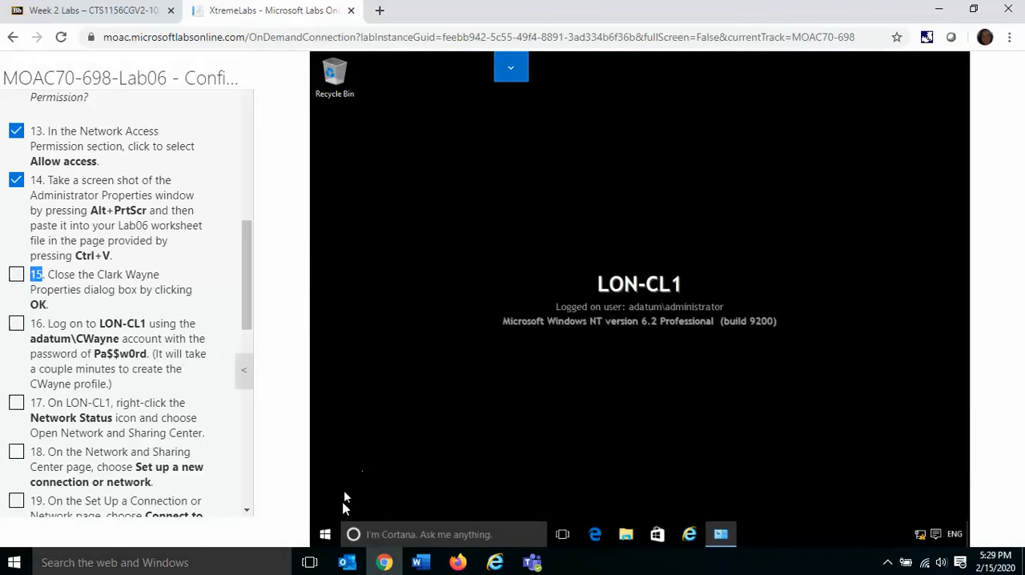
Step: Sign the Administrator out of LON-CL1 and choose Other user for the new sign-in
{"action": "left_click", "coordinate": [329, 534]}
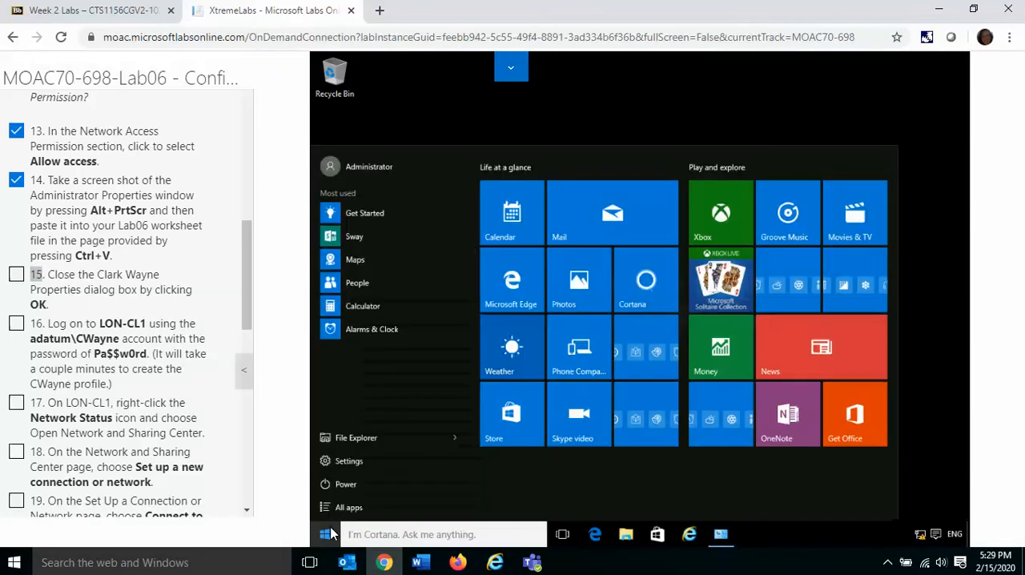
{"action": "left_click", "coordinate": [373, 166]}
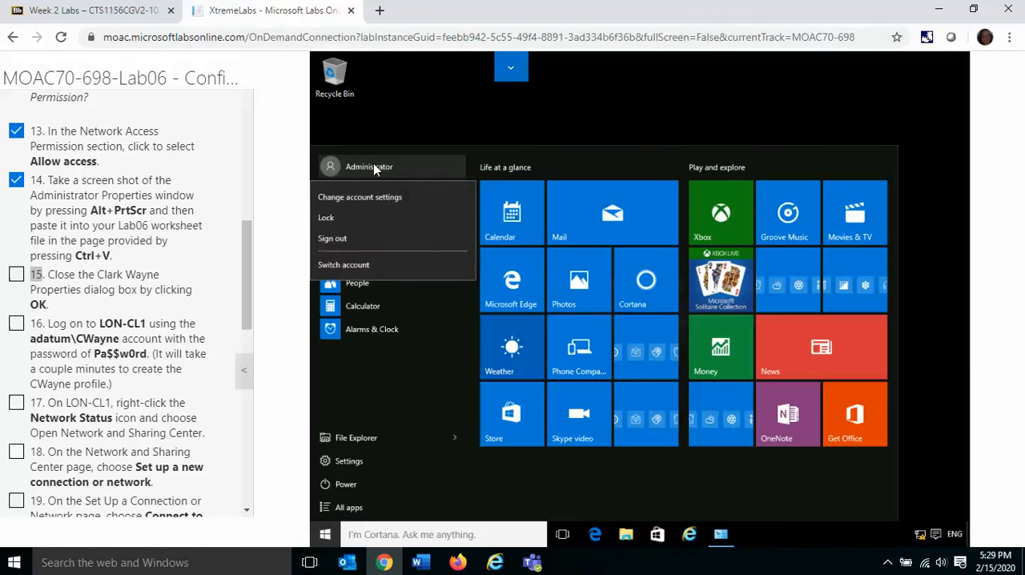
{"action": "left_click", "coordinate": [368, 241]}
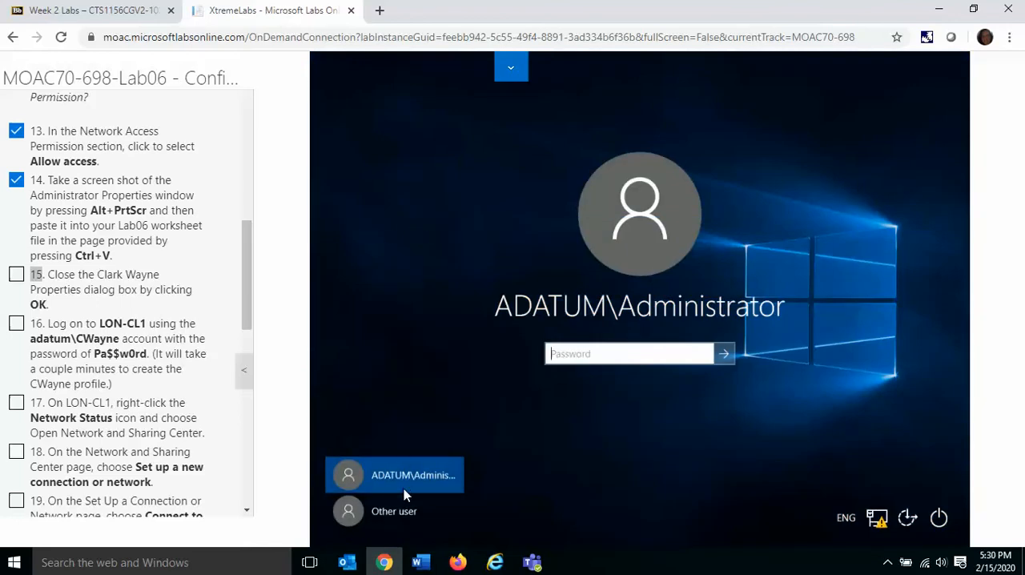
{"action": "left_click", "coordinate": [403, 511]}
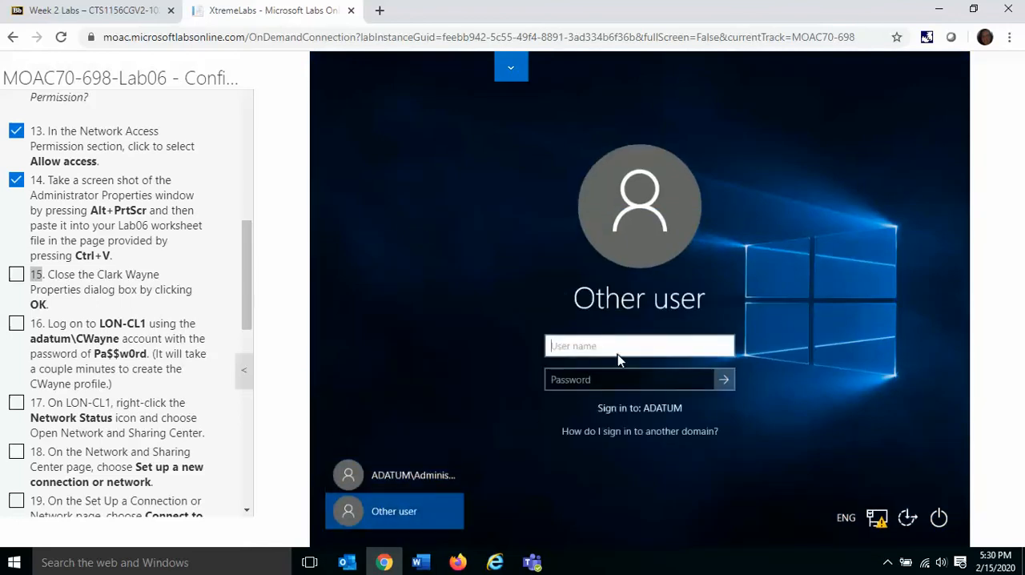
Step: Try to sign in to LON-CL1 with the new user's account name, without a domain prefix, and the account password
{"action": "type", "text": "cwayne"}
{"action": "key", "text": "Tab"}
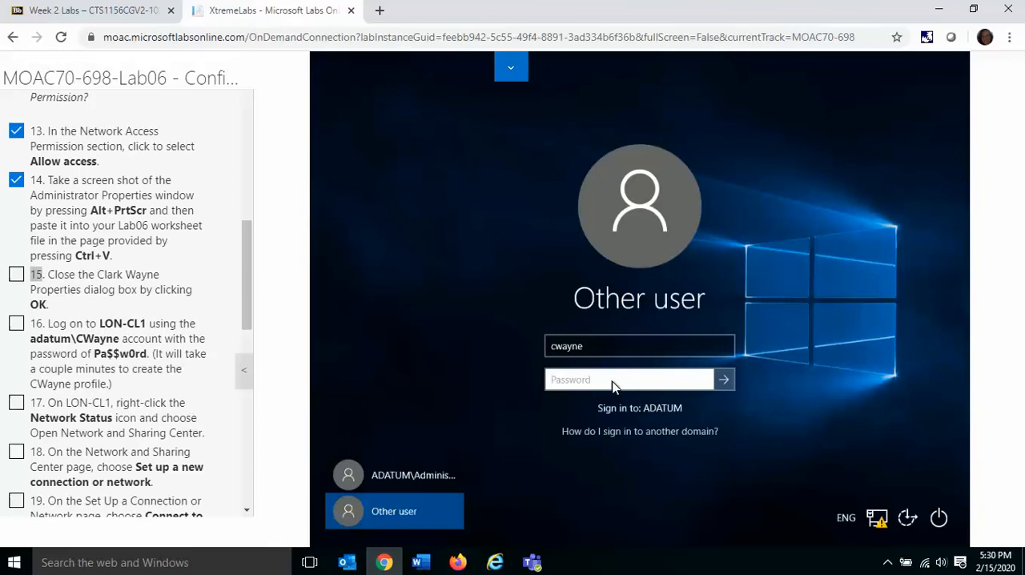
{"action": "type", "text": "P"}
{"action": "key", "text": "Caps_Lock"}
{"action": "type", "text": "a"}
{"action": "key", "text": "BackSpace"}
{"action": "key", "text": "BackSpace"}
{"action": "type", "text": "Pa"}
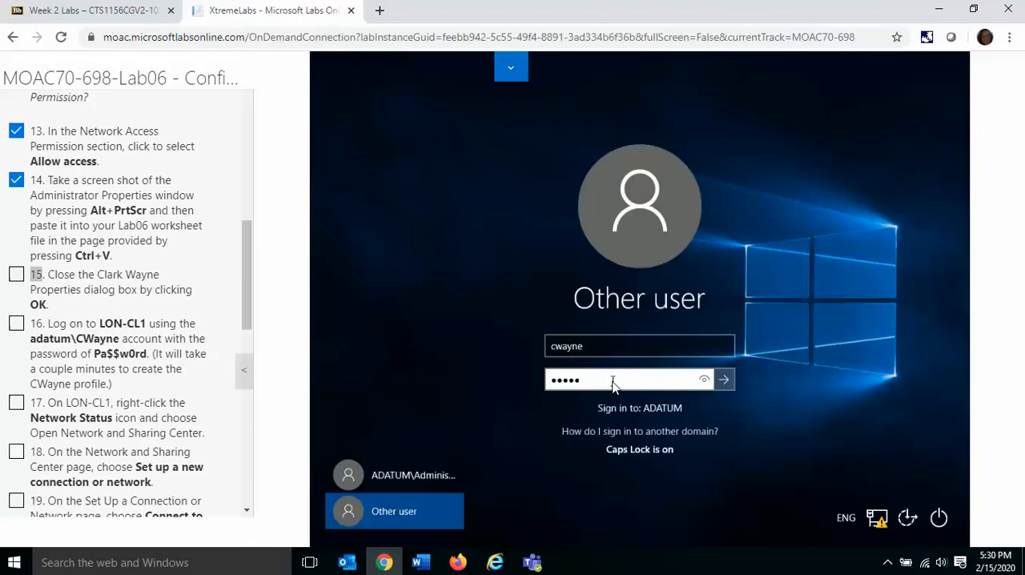
{"action": "type", "text": "$$w0rd"}
{"action": "key", "text": "Return"}
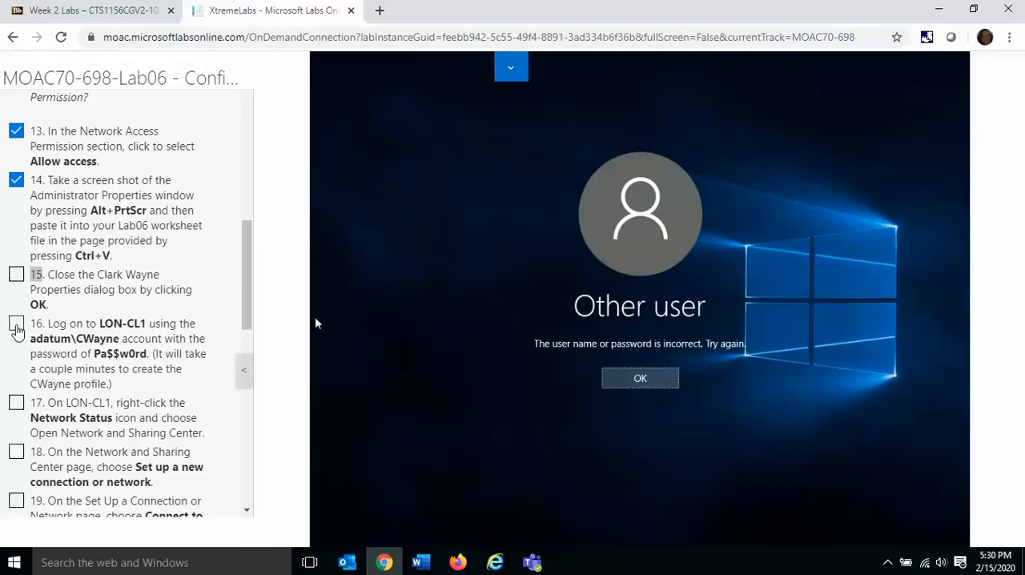
Step: Mark instructions 15 and 16 complete and retry the sign-in with the account password
{"action": "left_click", "coordinate": [16, 324]}
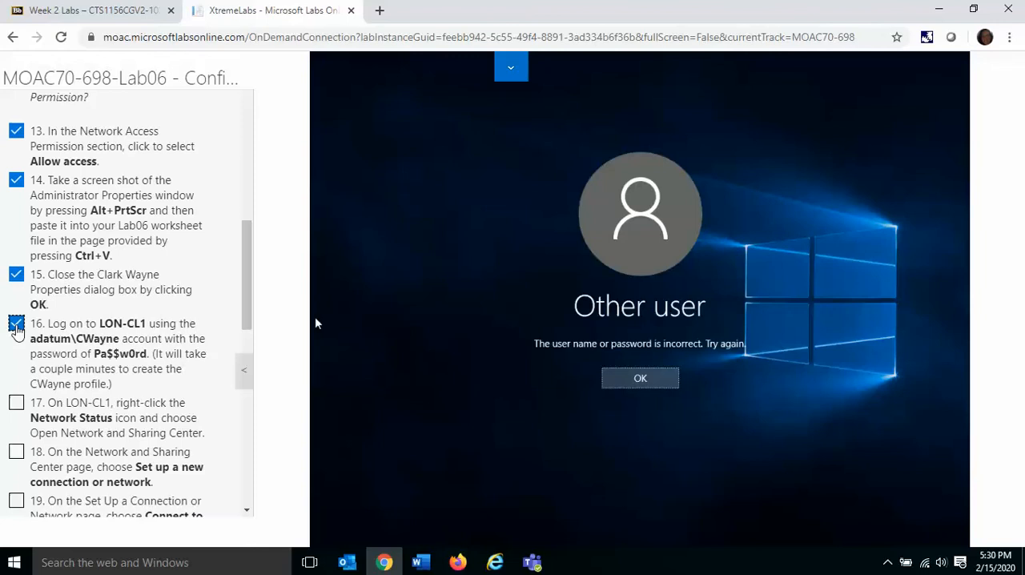
{"action": "left_click", "coordinate": [644, 379]}
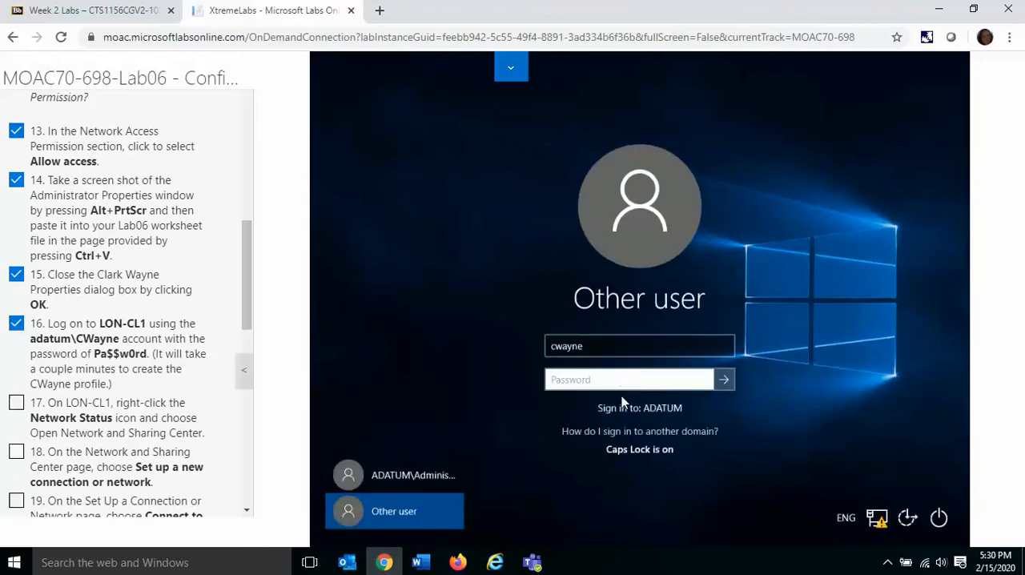
{"action": "type", "text": "Pa$$w0rd"}
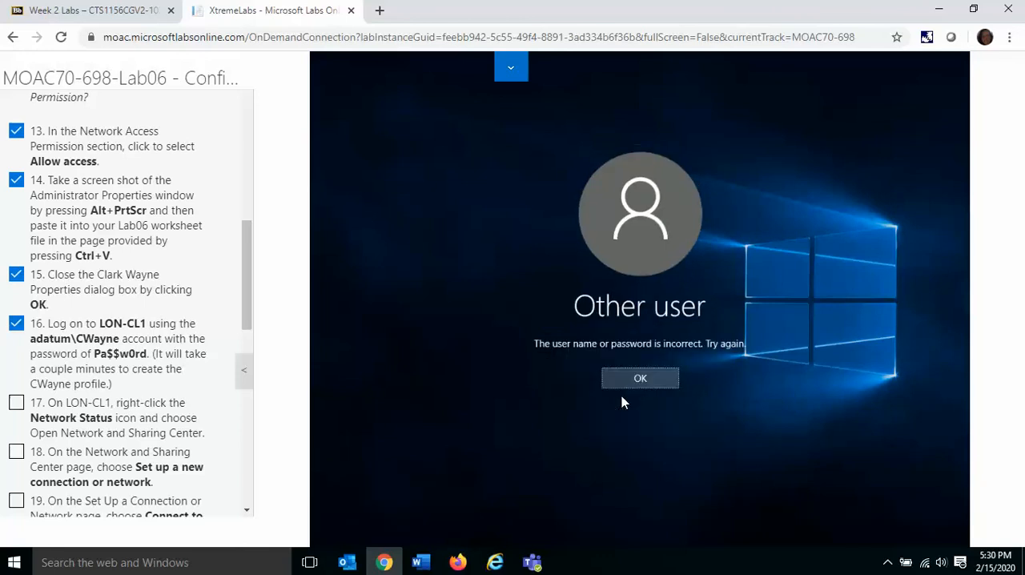
{"action": "left_click", "coordinate": [645, 378]}
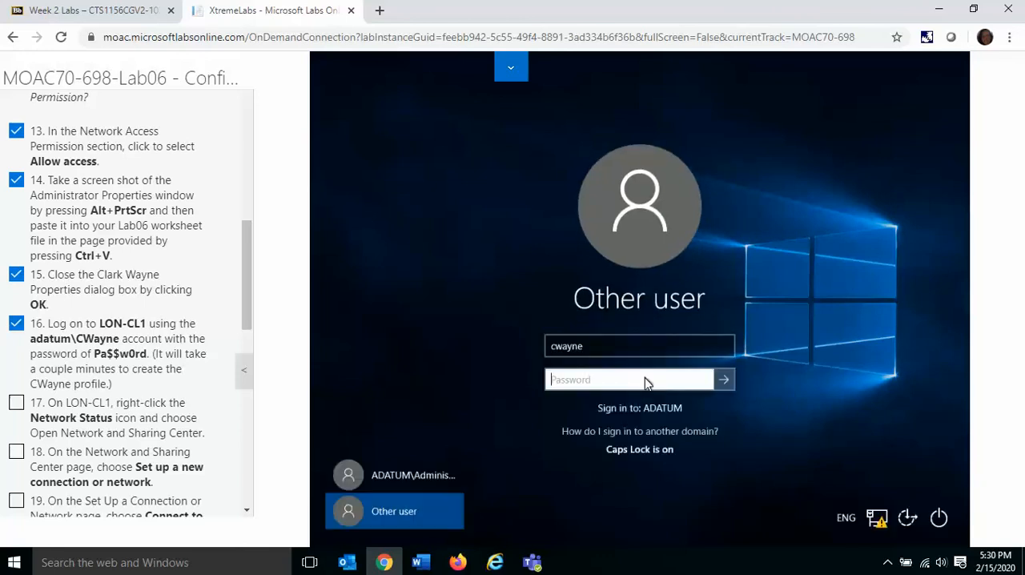
Step: Replace the sign-in user name with the new user's account name prefixed with the adatum\ domain
{"action": "left_click", "coordinate": [603, 351]}
{"action": "left_click_drag", "start_coordinate": [603, 351], "coordinate": [543, 354]}
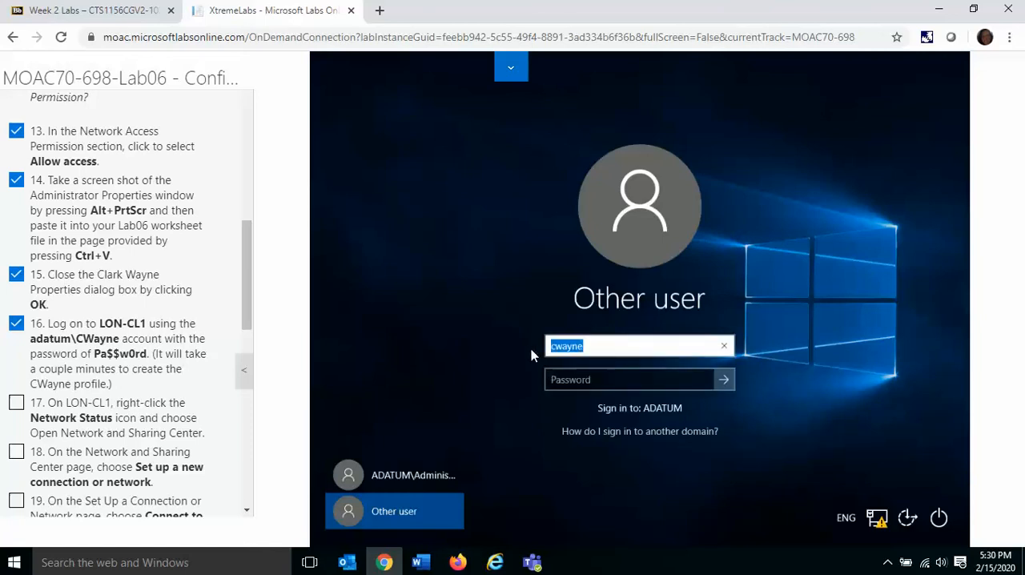
{"action": "type", "text": "ADATUM"}
{"action": "key", "text": "BackSpace"}
{"action": "key", "text": "BackSpace"}
{"action": "key", "text": "BackSpace"}
{"action": "type", "text": "adatum\\"}
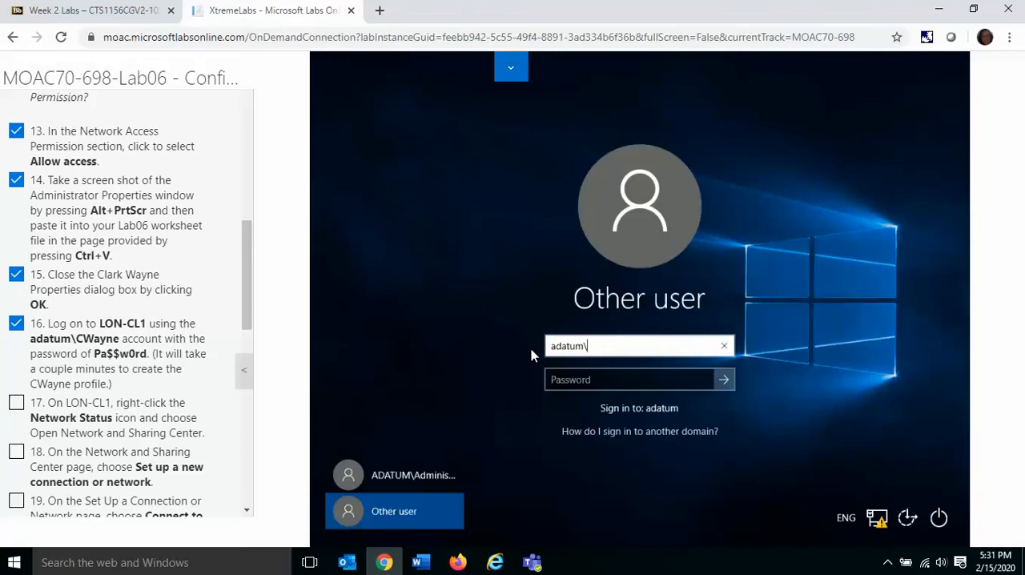
{"action": "type", "text": "cwayne"}
Step: Enter the account password and sign in to LON-CL1 with the domain-qualified account
{"action": "key", "text": "Tab"}
{"action": "type", "text": "Pa"}
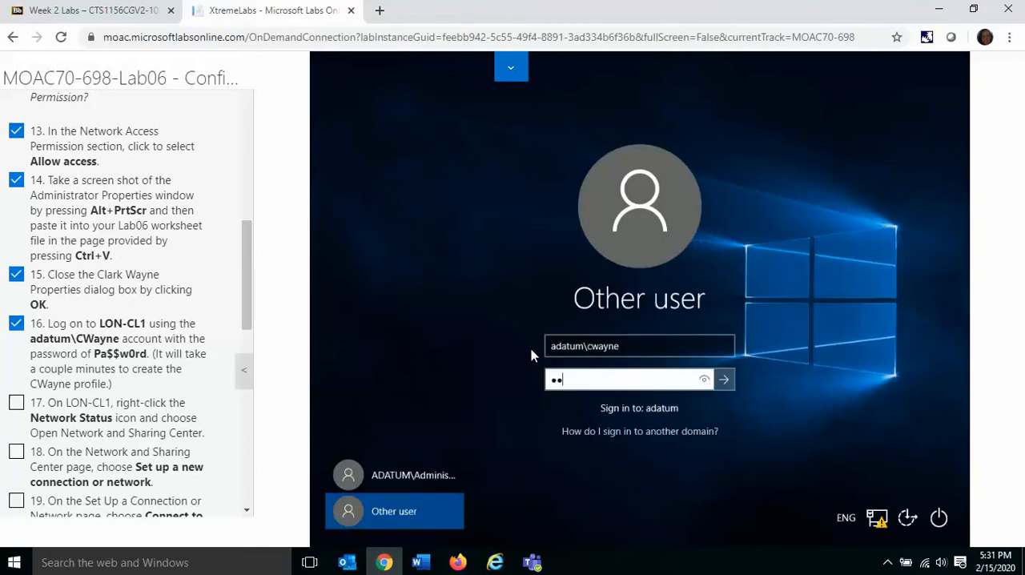
{"action": "type", "text": "$$w0"}
{"action": "key", "text": "BackSpace"}
{"action": "key", "text": "BackSpace"}
{"action": "key", "text": "BackSpace"}
{"action": "key", "text": "BackSpace"}
{"action": "key", "text": "BackSpace"}
{"action": "key", "text": "BackSpace"}
{"action": "type", "text": "Pa$$w0r"}
{"action": "left_click", "coordinate": [724, 379]}
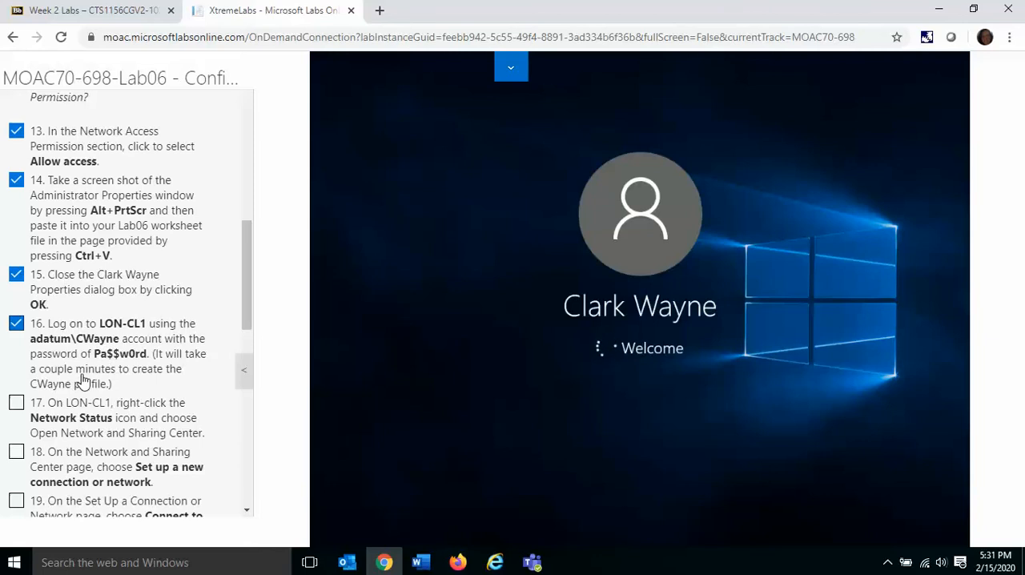
Step: Open the Network and Sharing Center on LON-CL1 and mark instruction 17 complete
{"action": "left_click", "coordinate": [888, 563]}
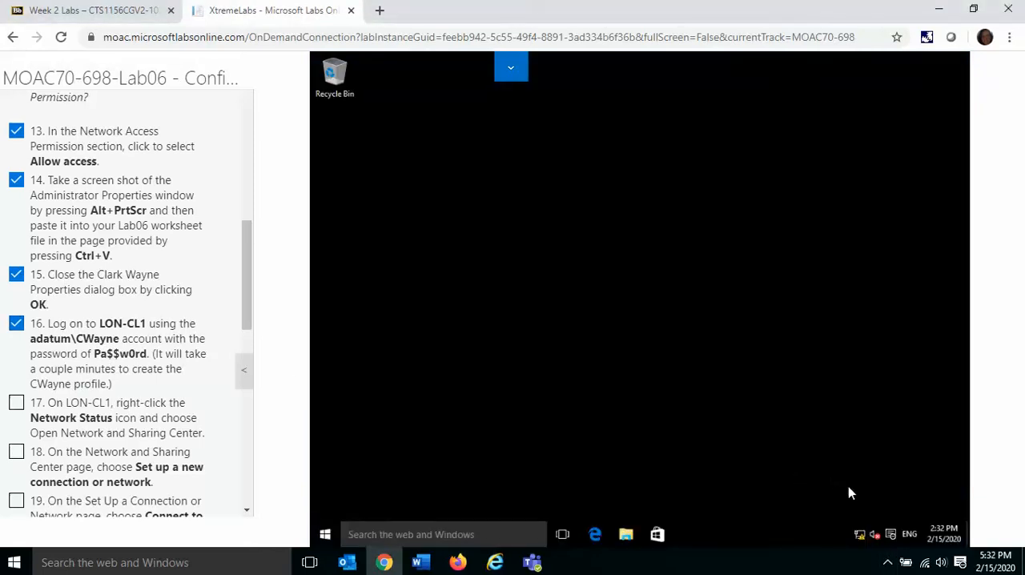
{"action": "right_click", "coordinate": [859, 536]}
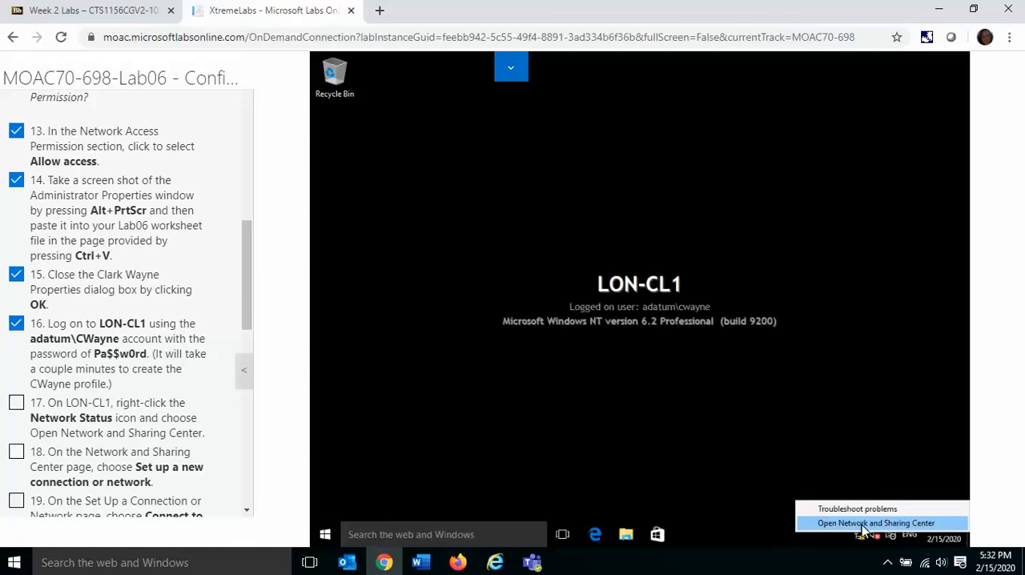
{"action": "left_click", "coordinate": [867, 523]}
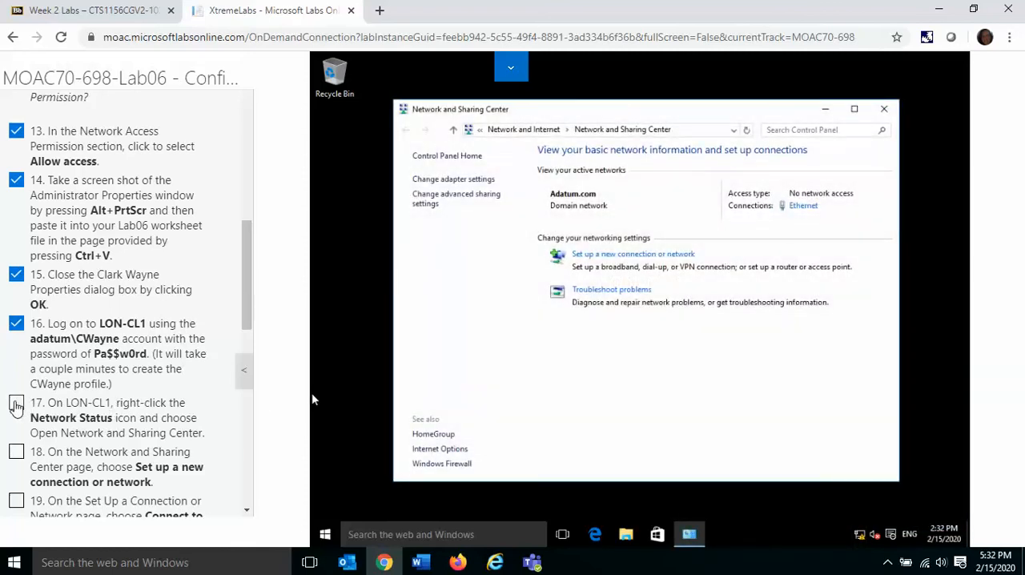
{"action": "left_click", "coordinate": [16, 406]}
Step: Start setting up a new connection of type Connect to a workplace and mark instructions 18 and 19 complete
{"action": "left_click_drag", "start_coordinate": [246, 308], "coordinate": [249, 377]}
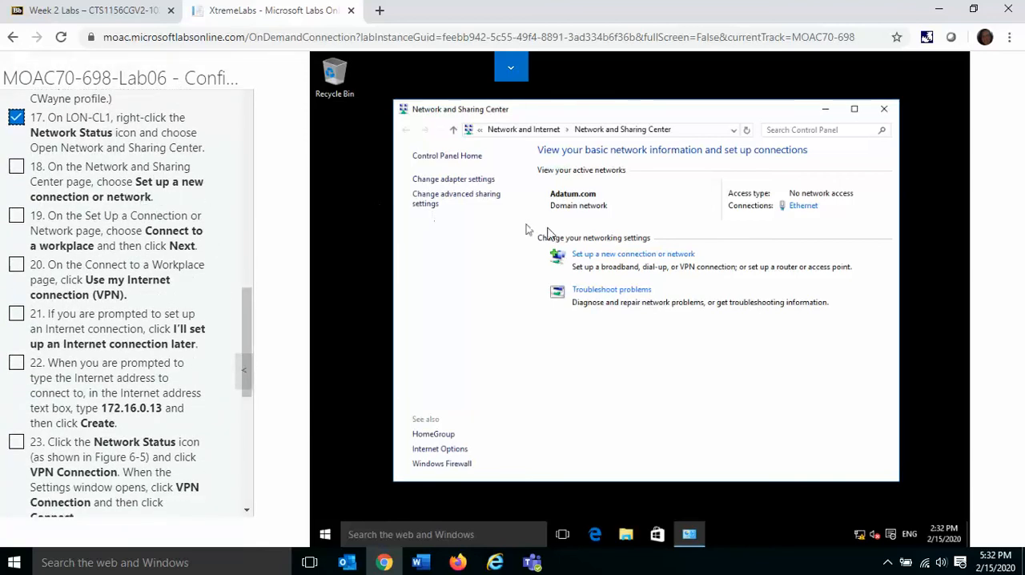
{"action": "left_click", "coordinate": [638, 255]}
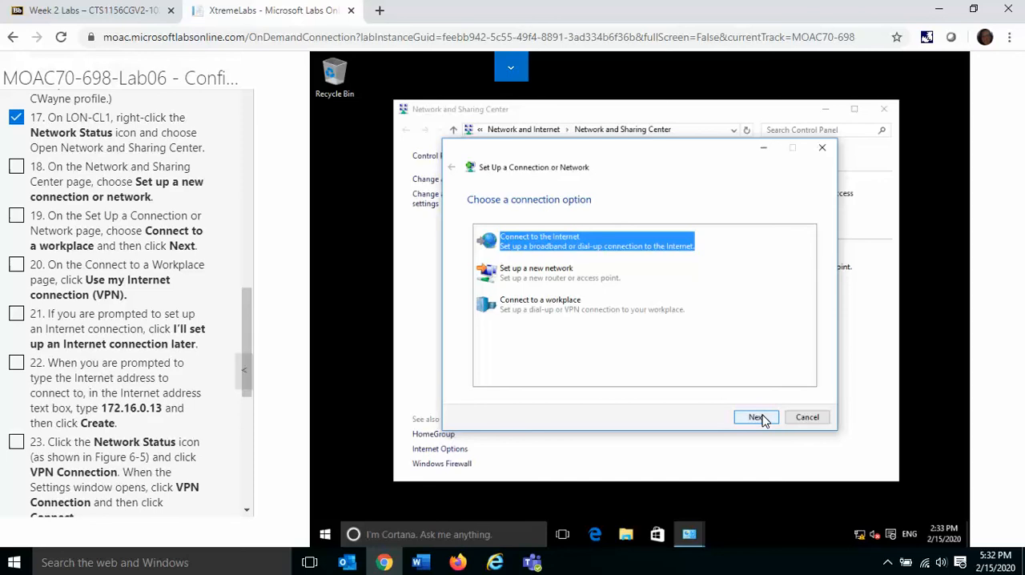
{"action": "left_click", "coordinate": [575, 306]}
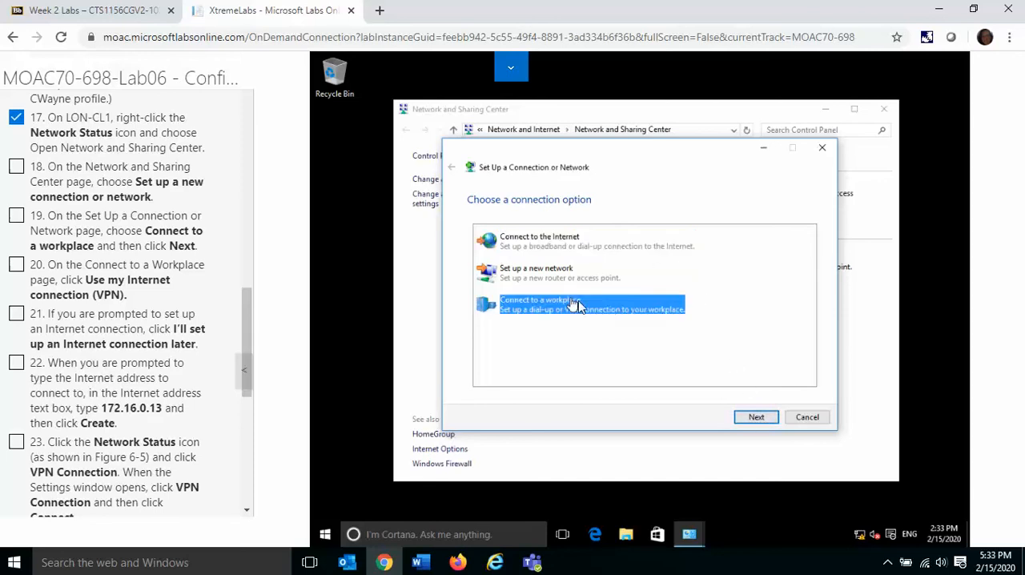
{"action": "left_click", "coordinate": [756, 416]}
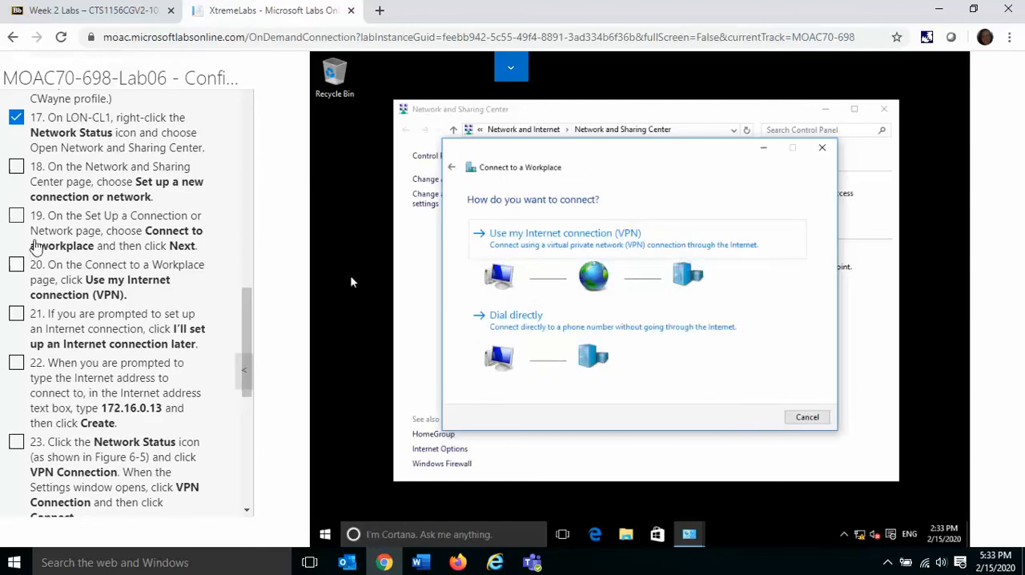
{"action": "left_click", "coordinate": [17, 216]}
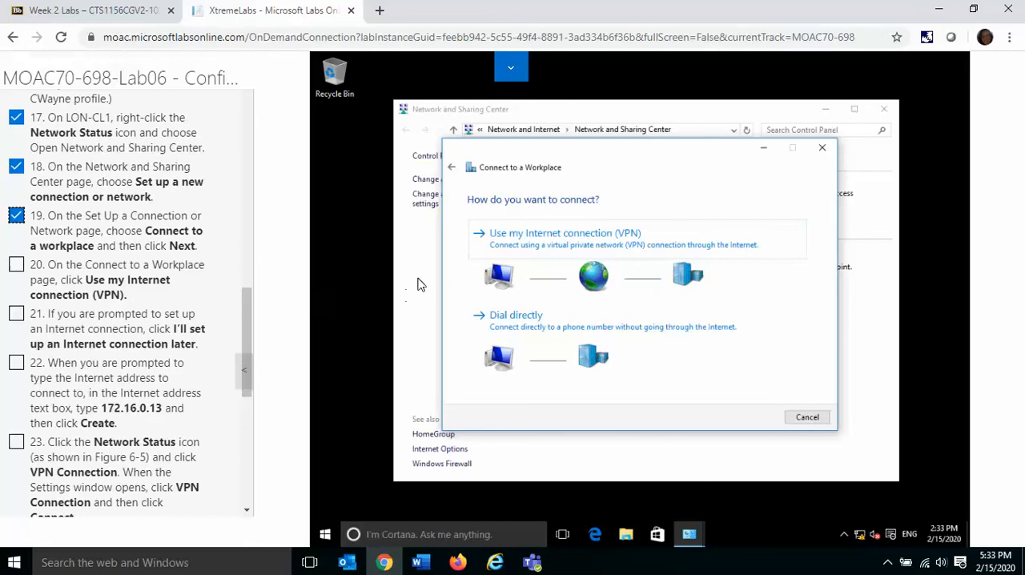
Step: Choose Use my Internet connection (VPN), postpone the Internet connection setup, and mark instructions 20 and 21 complete
{"action": "left_click", "coordinate": [571, 249]}
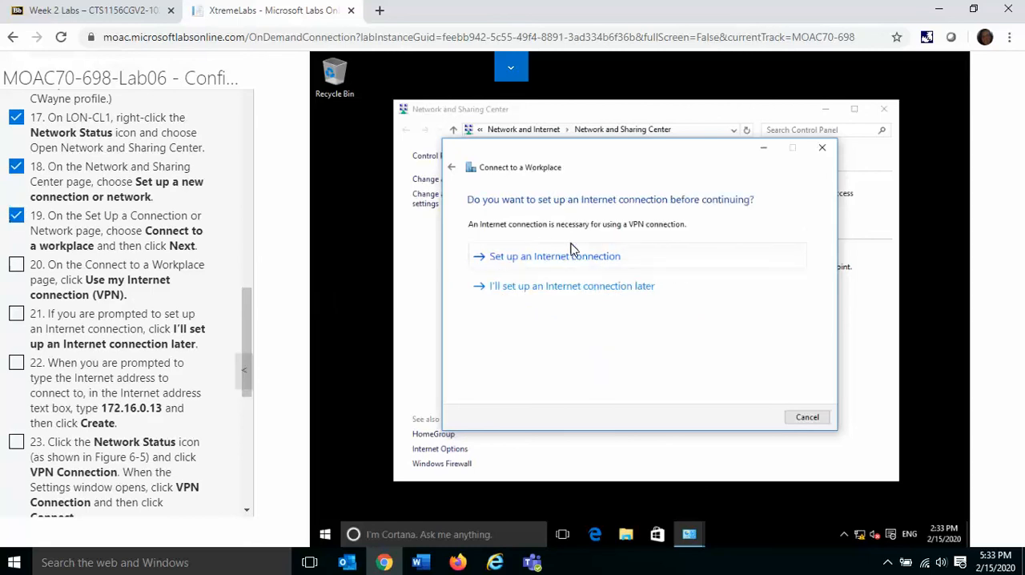
{"action": "left_click", "coordinate": [16, 264]}
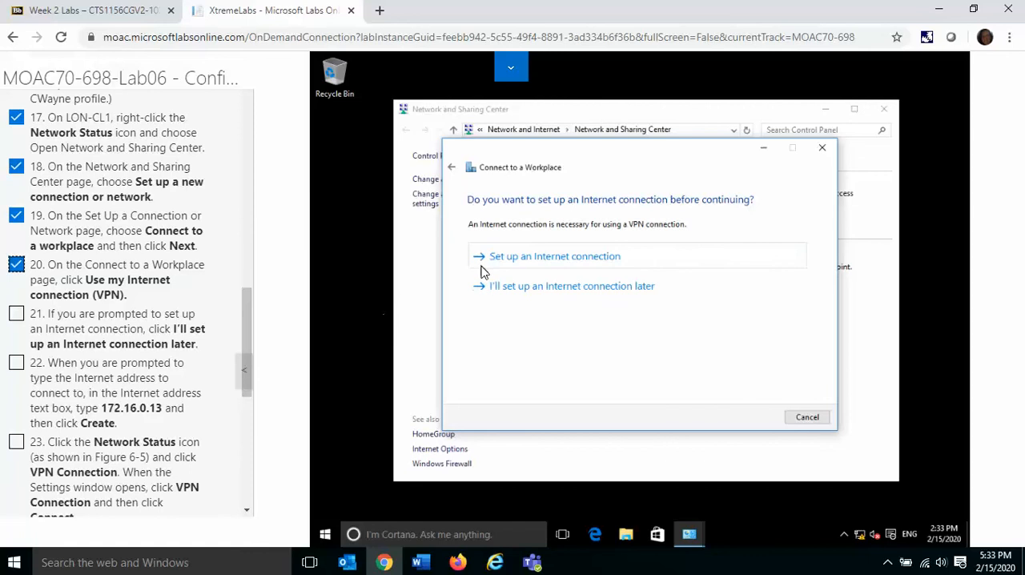
{"action": "left_click", "coordinate": [552, 288]}
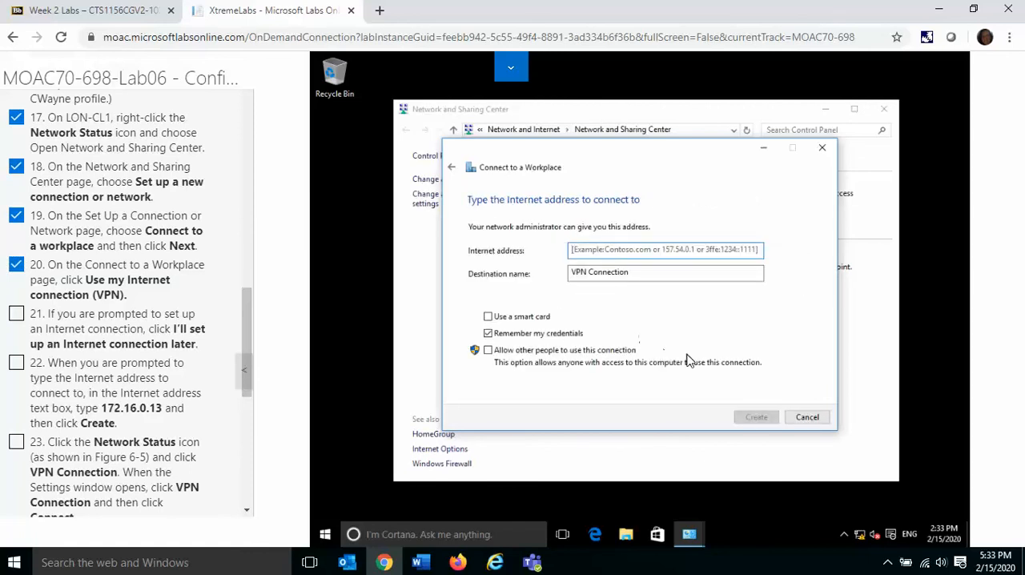
{"action": "left_click", "coordinate": [16, 313]}
Step: Set the Internet address to 172.16.0.13, create the VPN connection, and mark instruction 22 complete
{"action": "left_click", "coordinate": [604, 253]}
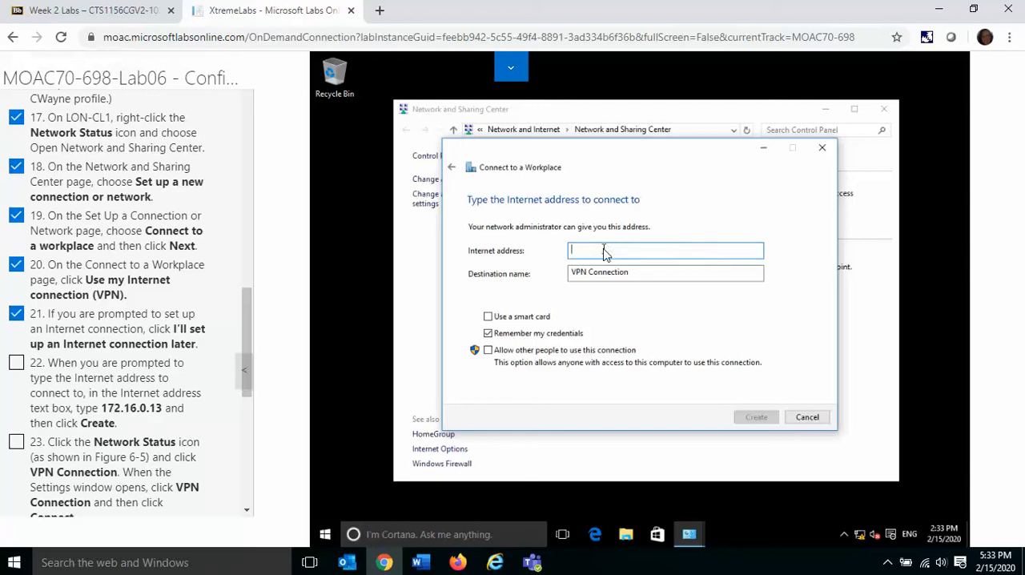
{"action": "type", "text": "17"}
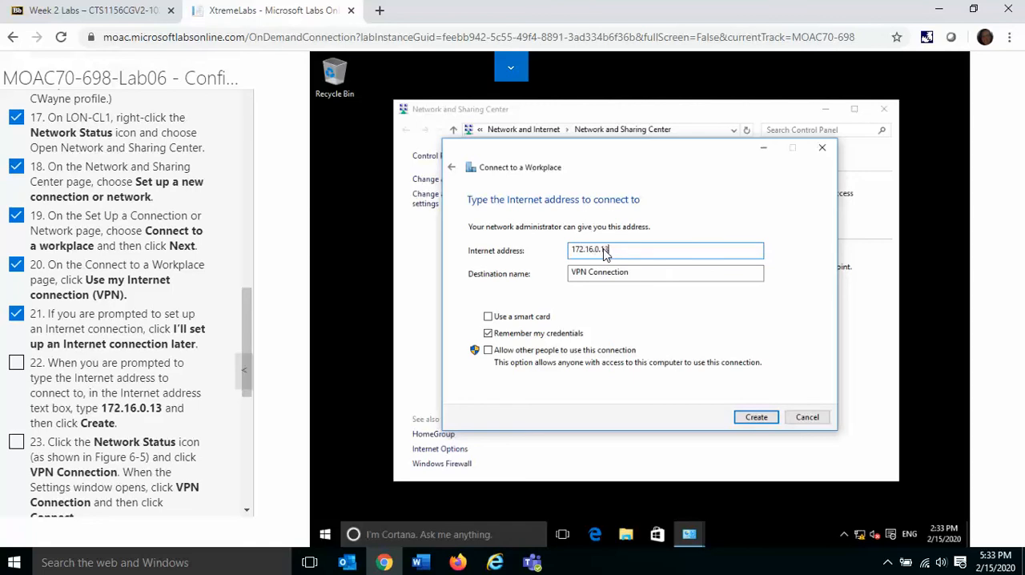
{"action": "type", "text": "2.16.0.13"}
{"action": "left_click", "coordinate": [757, 418]}
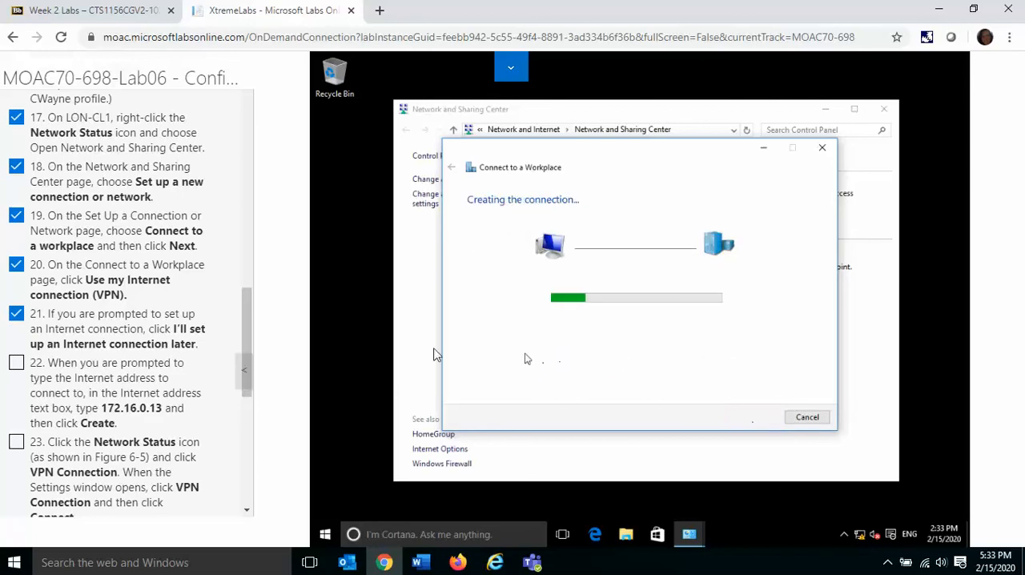
{"action": "left_click", "coordinate": [16, 363]}
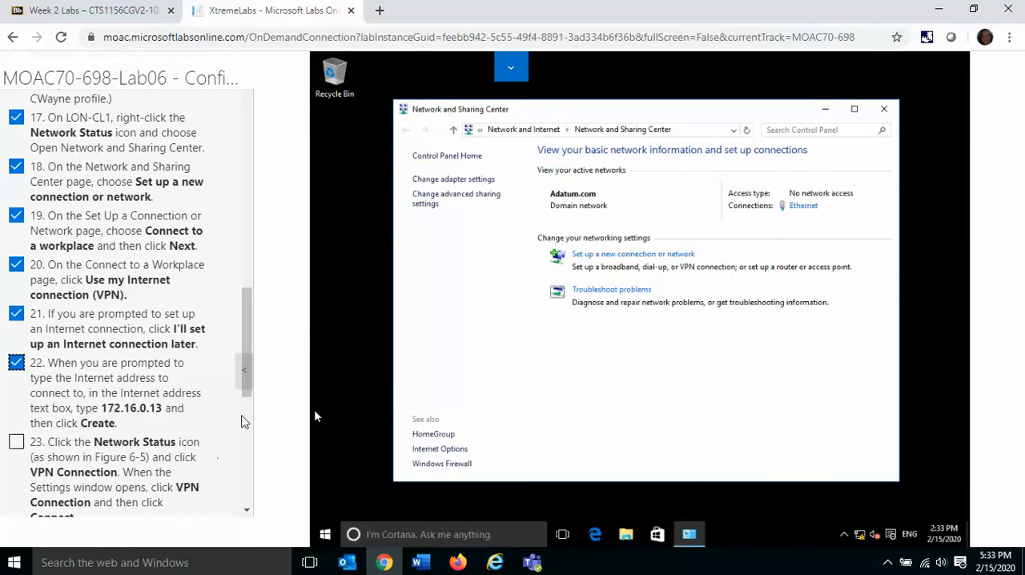
Step: Open the VPN settings from the network status list and start connecting the VPN Connection entry
{"action": "left_click_drag", "start_coordinate": [251, 346], "coordinate": [250, 375]}
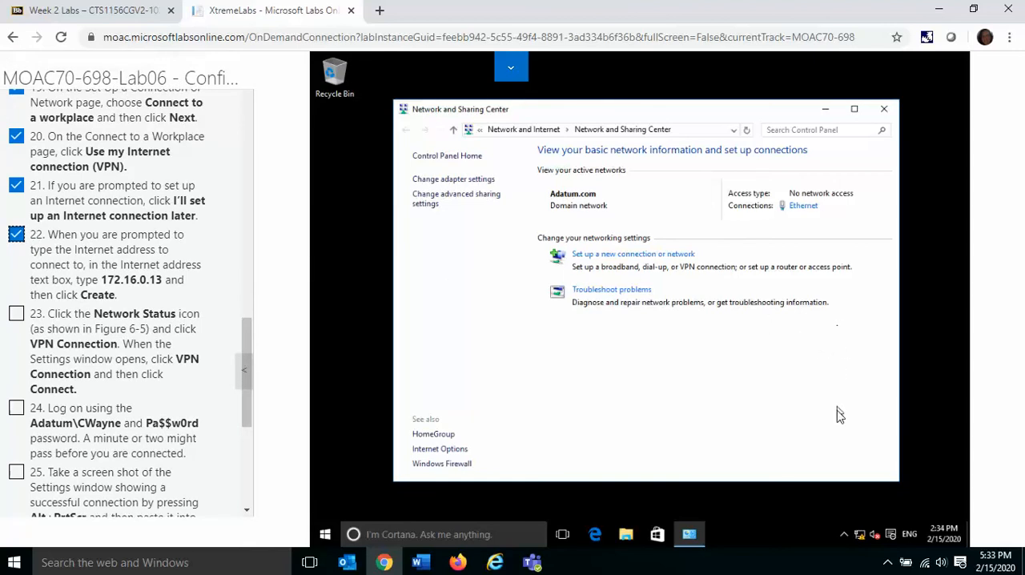
{"action": "left_click", "coordinate": [860, 535]}
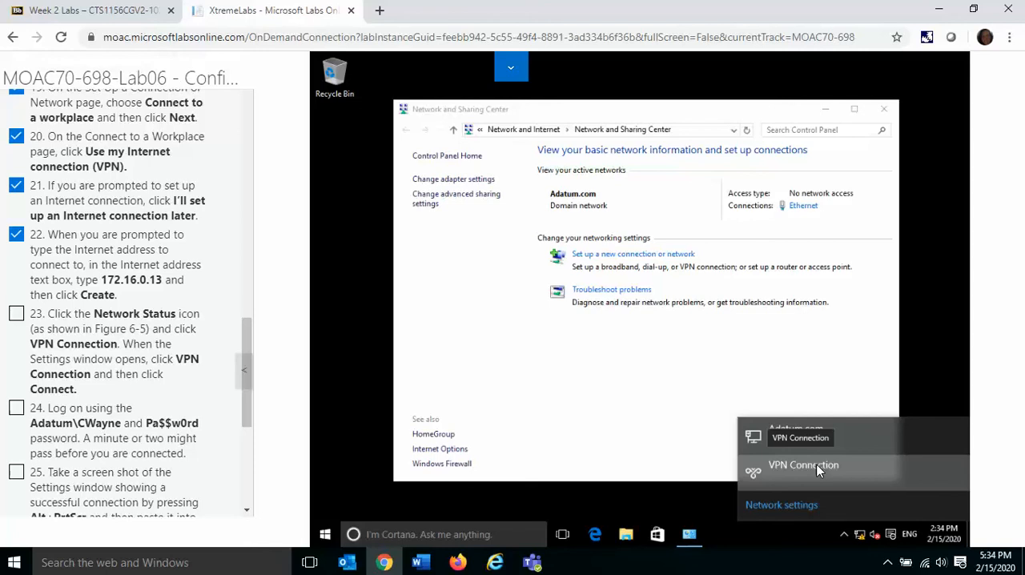
{"action": "left_click", "coordinate": [819, 471]}
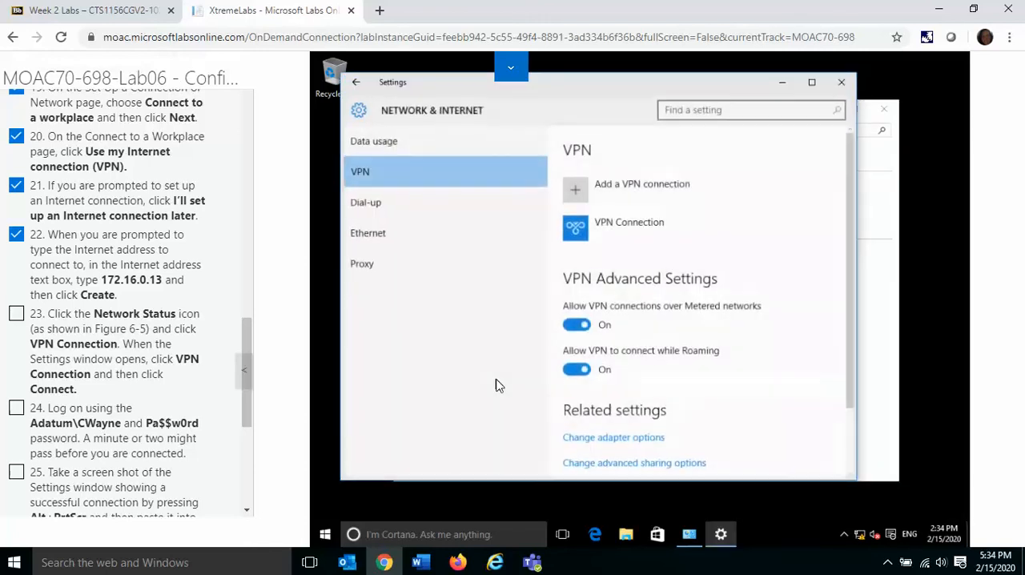
{"action": "left_click", "coordinate": [632, 227]}
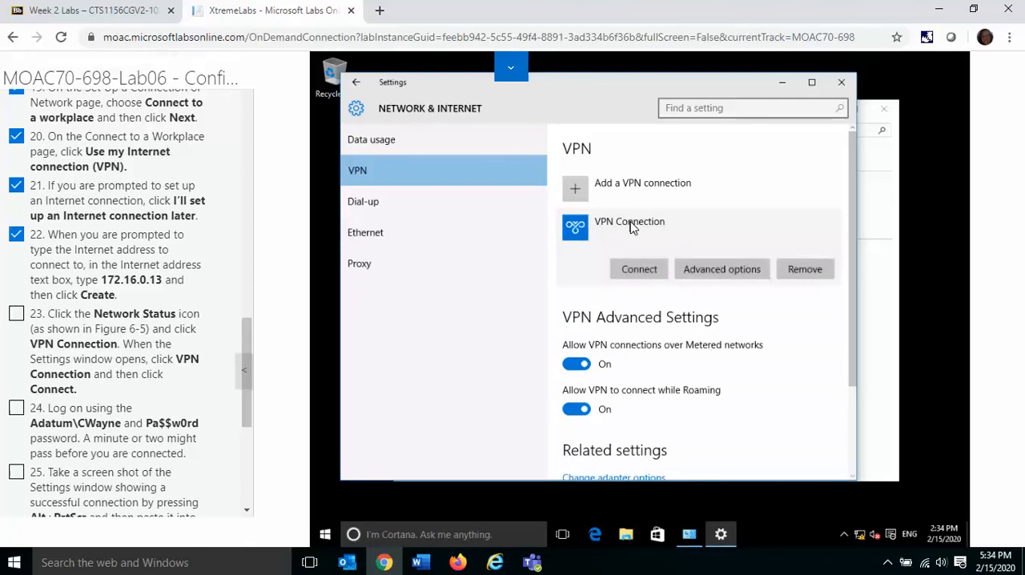
{"action": "left_click", "coordinate": [645, 276]}
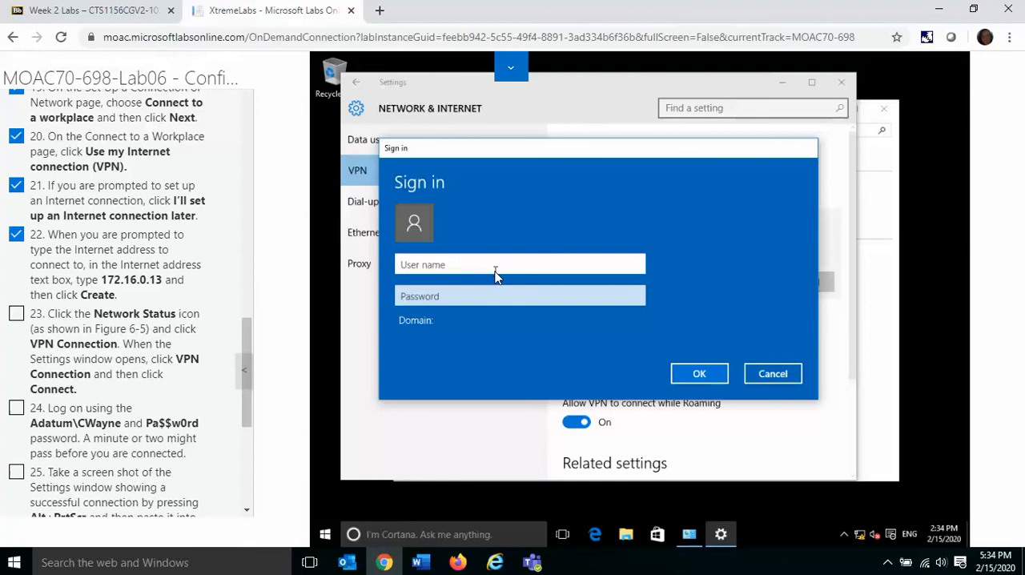
Step: Try to sign in to the VPN with the Adatum domain user name and account password, and mark instruction 23 complete
{"action": "type", "text": "Ad"}
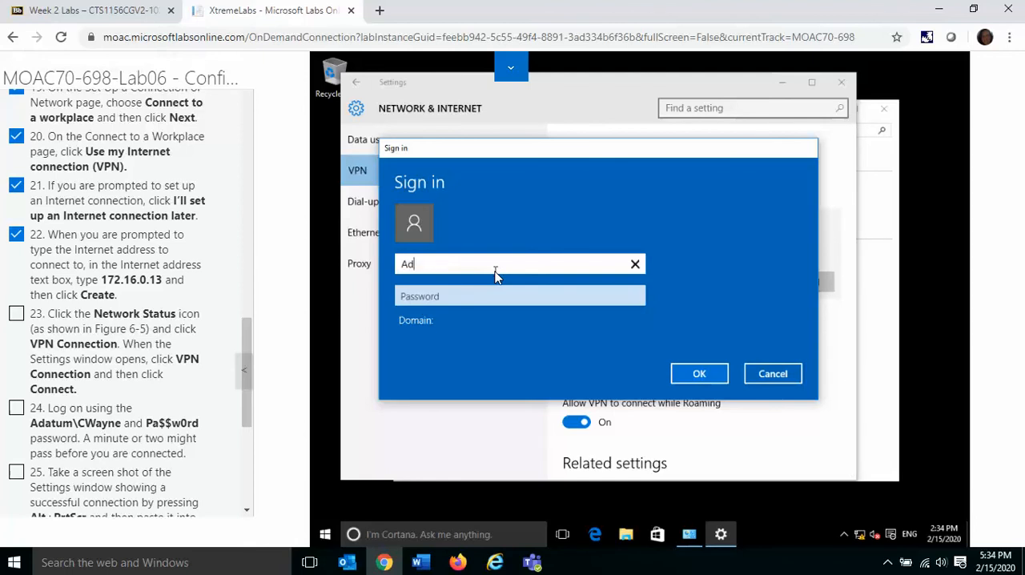
{"action": "type", "text": "atum\\CWayne"}
{"action": "key", "text": "Tab"}
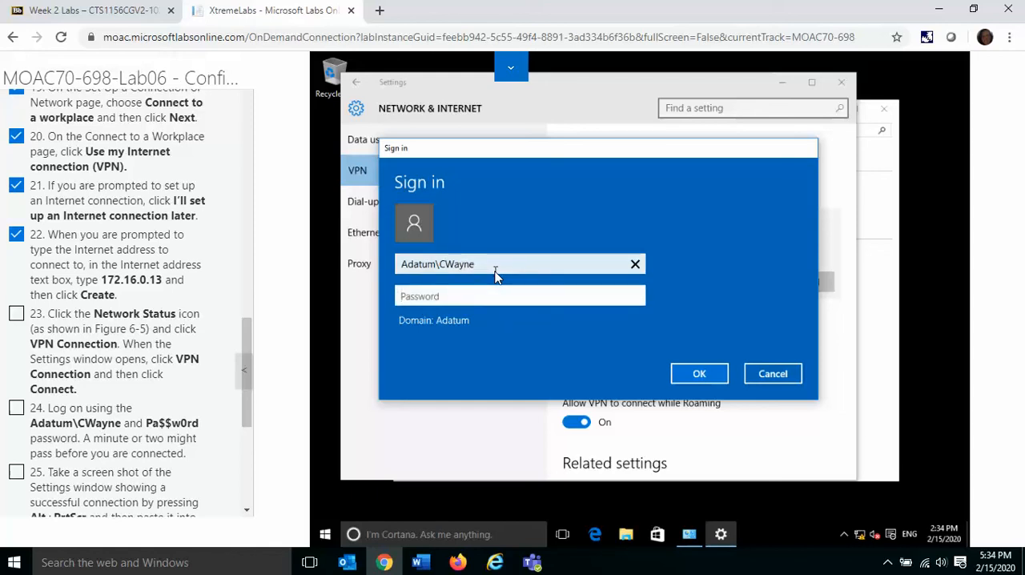
{"action": "type", "text": "Pa$$w0"}
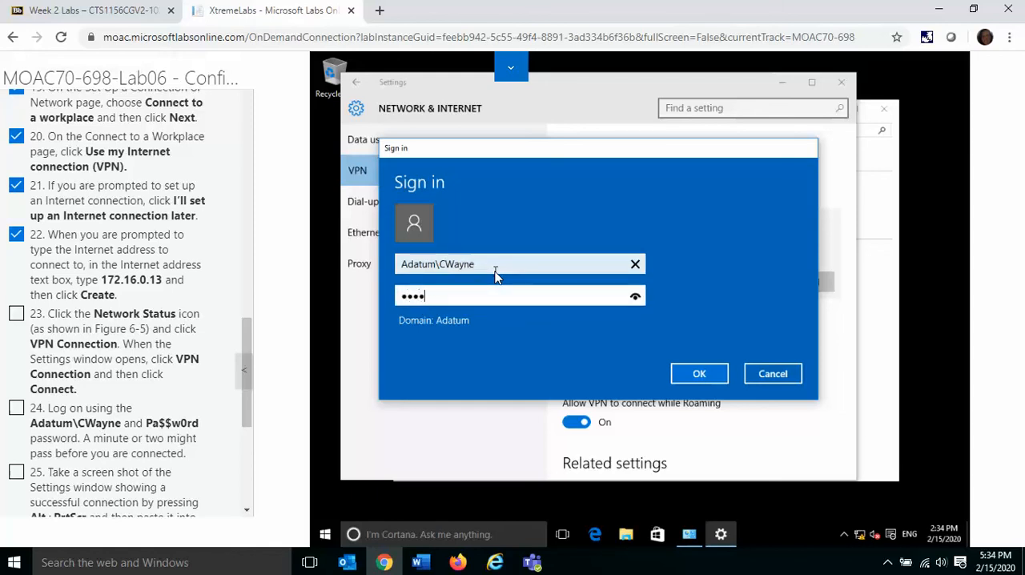
{"action": "left_click", "coordinate": [701, 372]}
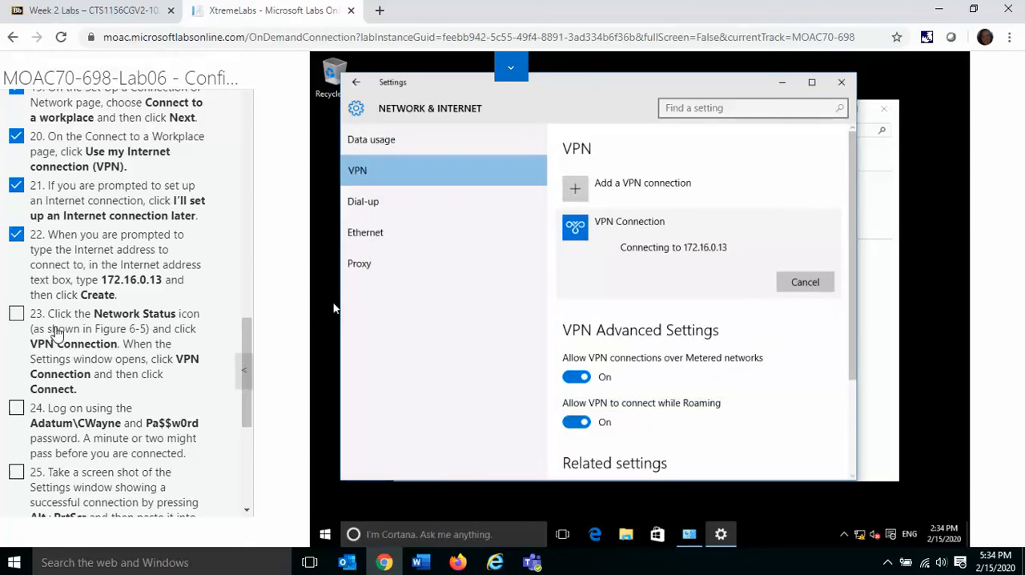
{"action": "left_click", "coordinate": [19, 317]}
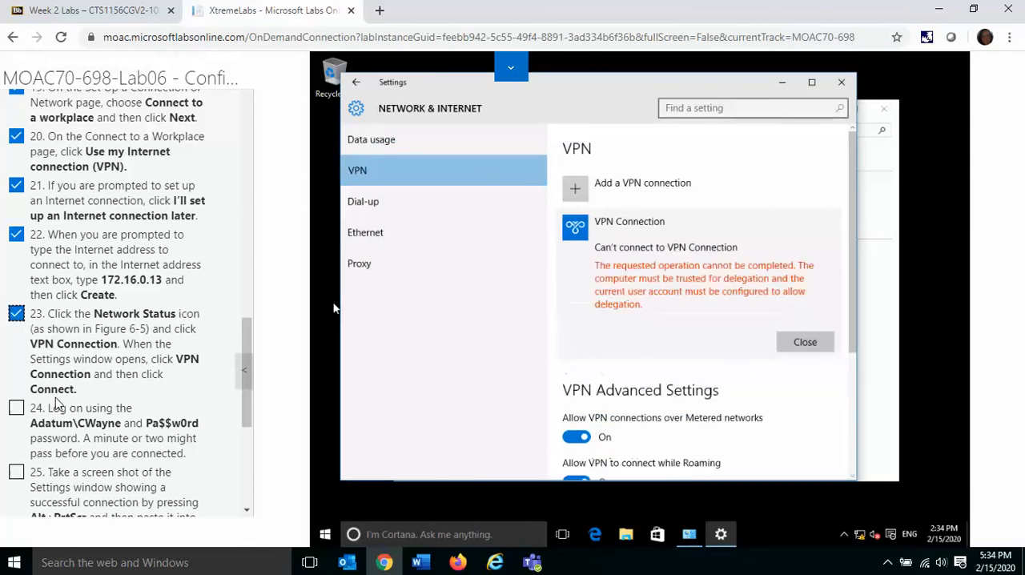
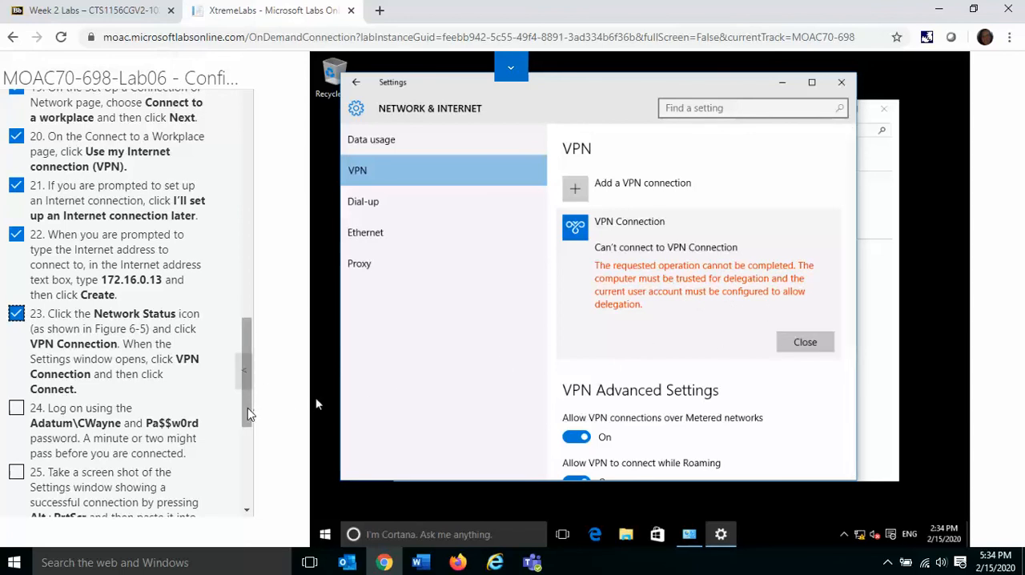
Step: Mark instructions 24 and 25 complete and dismiss the VPN Connection error message
{"action": "left_click_drag", "start_coordinate": [244, 410], "coordinate": [242, 450]}
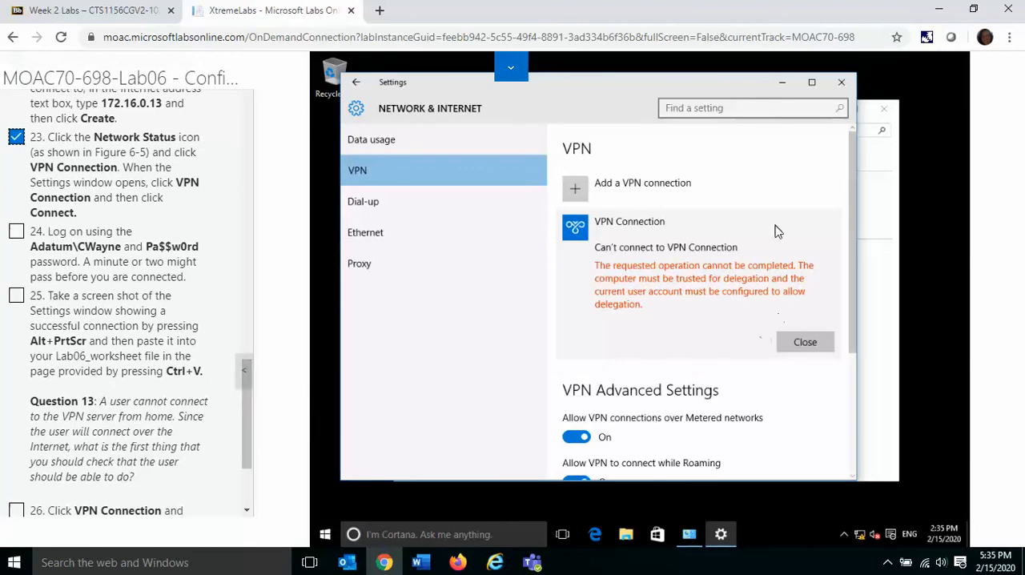
{"action": "left_click", "coordinate": [17, 233]}
{"action": "left_click", "coordinate": [17, 297]}
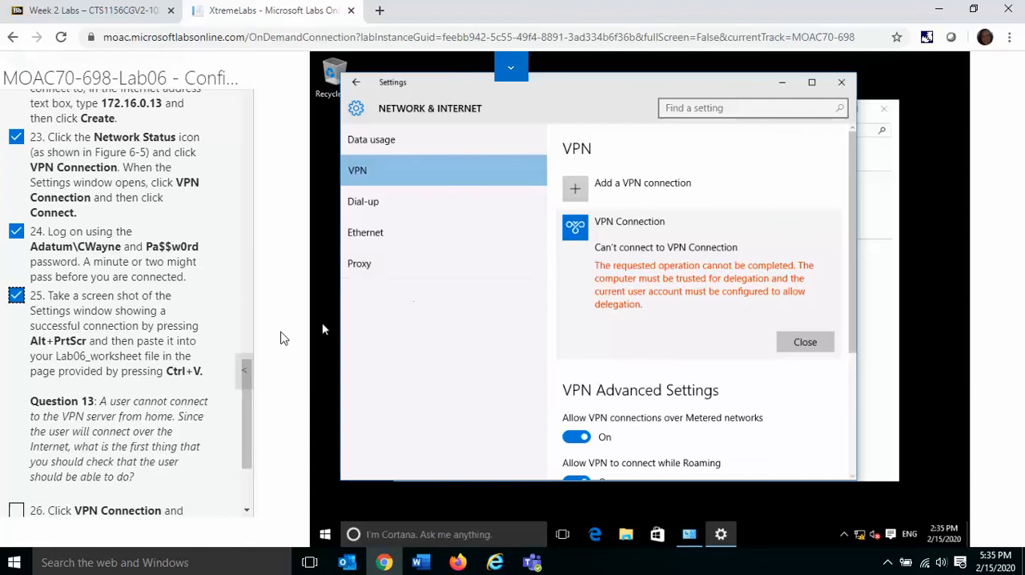
{"action": "left_click_drag", "start_coordinate": [246, 454], "coordinate": [249, 479]}
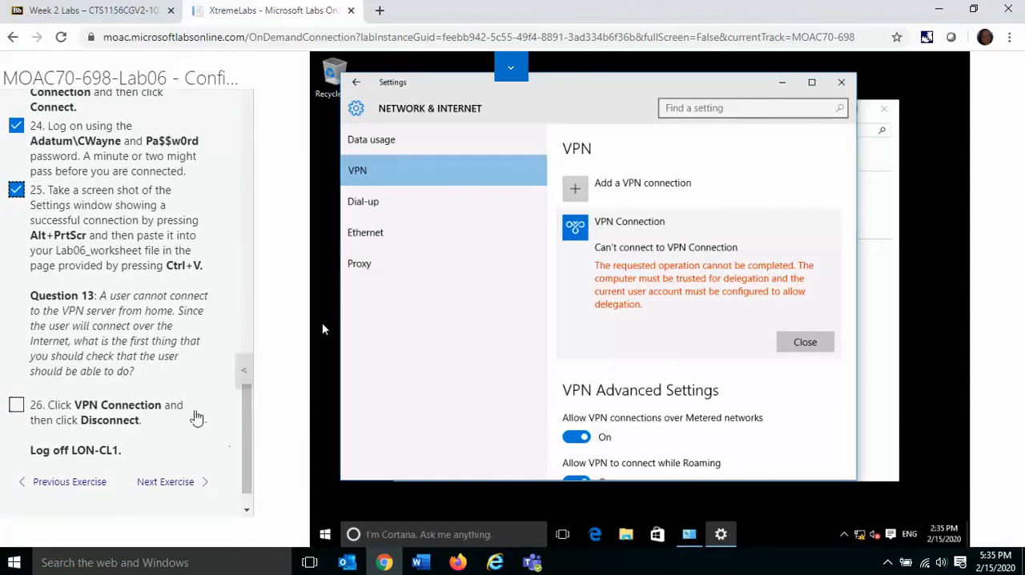
{"action": "left_click", "coordinate": [805, 343]}
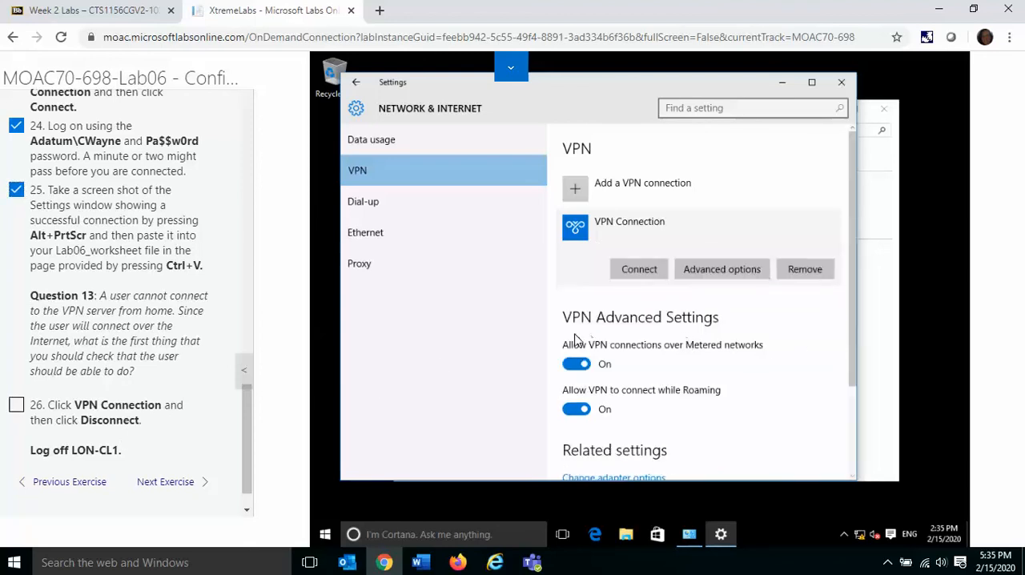
Step: Sign the current domain user out of LON-CL1
{"action": "right_click", "coordinate": [325, 536]}
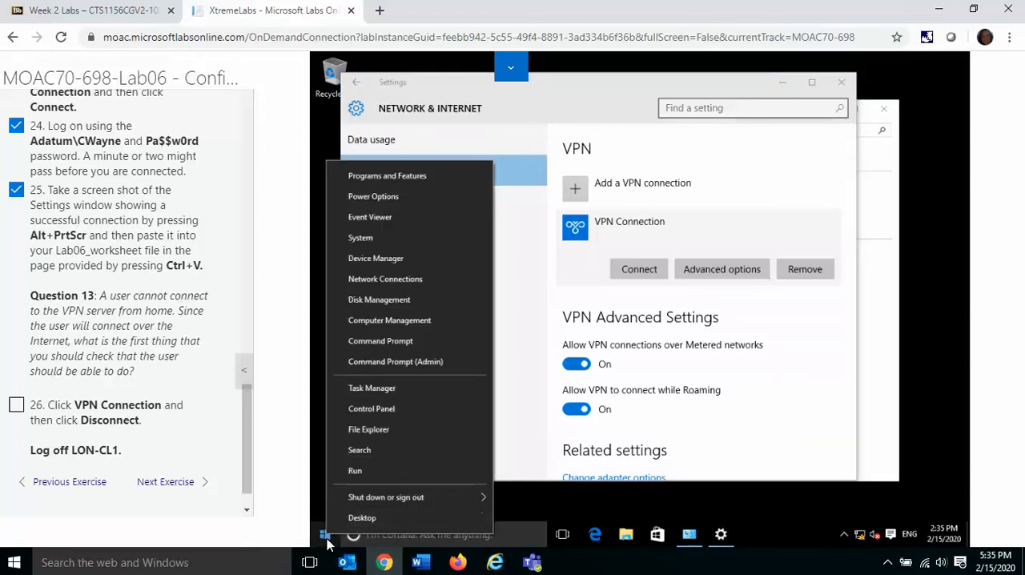
{"action": "left_click", "coordinate": [326, 534]}
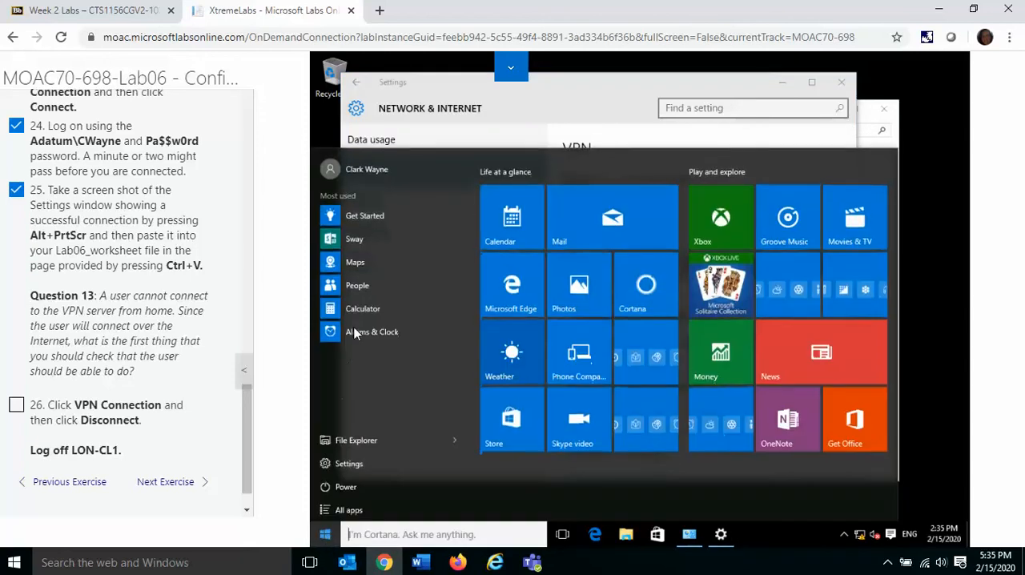
{"action": "left_click", "coordinate": [358, 171]}
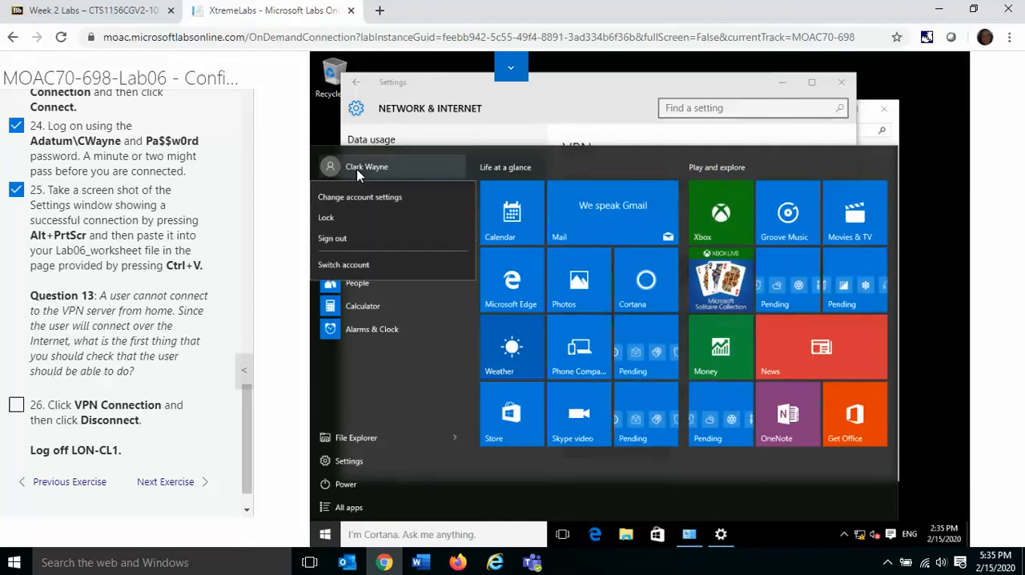
{"action": "left_click", "coordinate": [355, 240]}
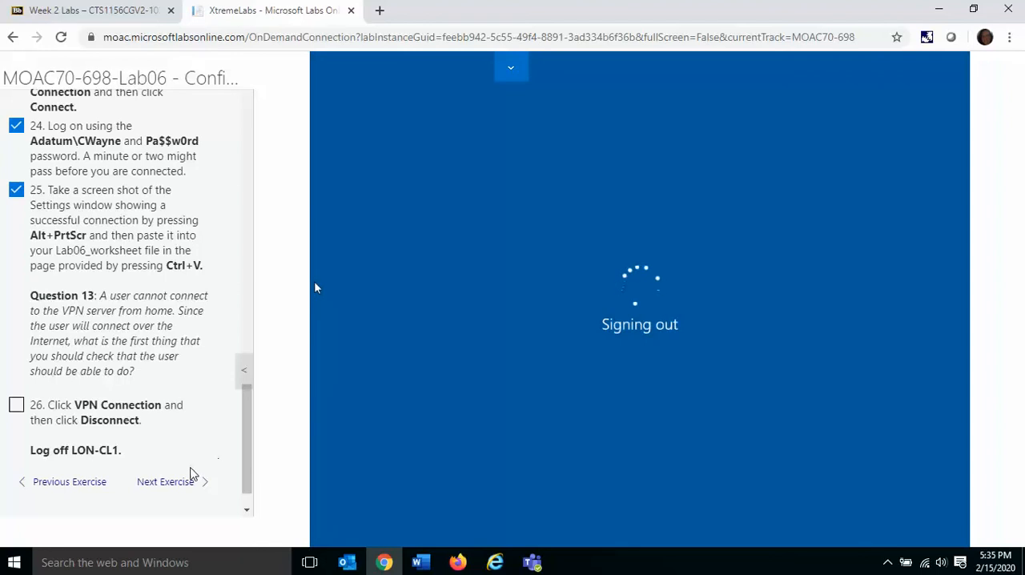
Step: Advance the lab guide to the Lab Challenge on configuring Wi-Fi networking and show its first instructions
{"action": "left_click", "coordinate": [179, 482]}
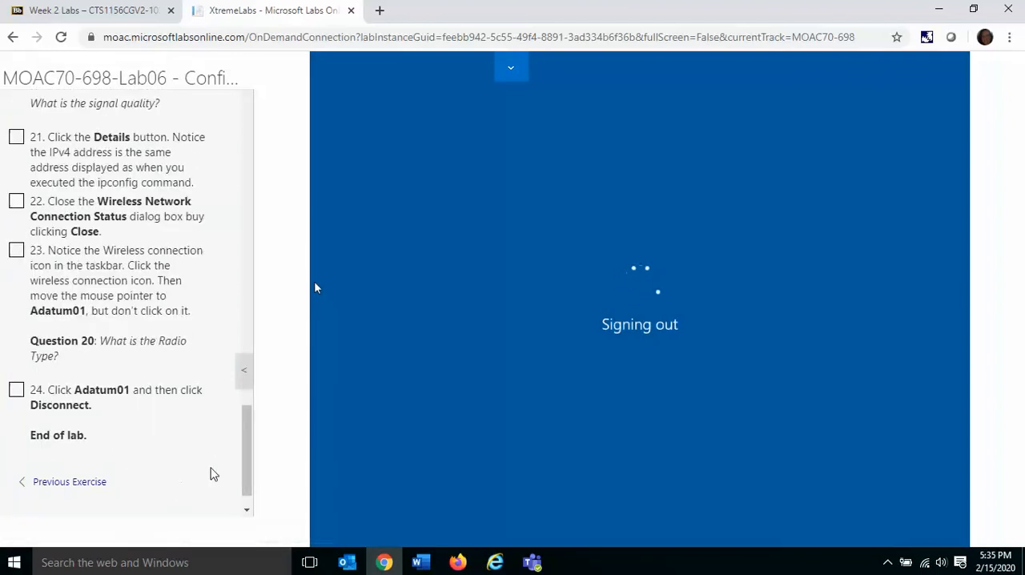
{"action": "left_click_drag", "start_coordinate": [247, 465], "coordinate": [286, 108]}
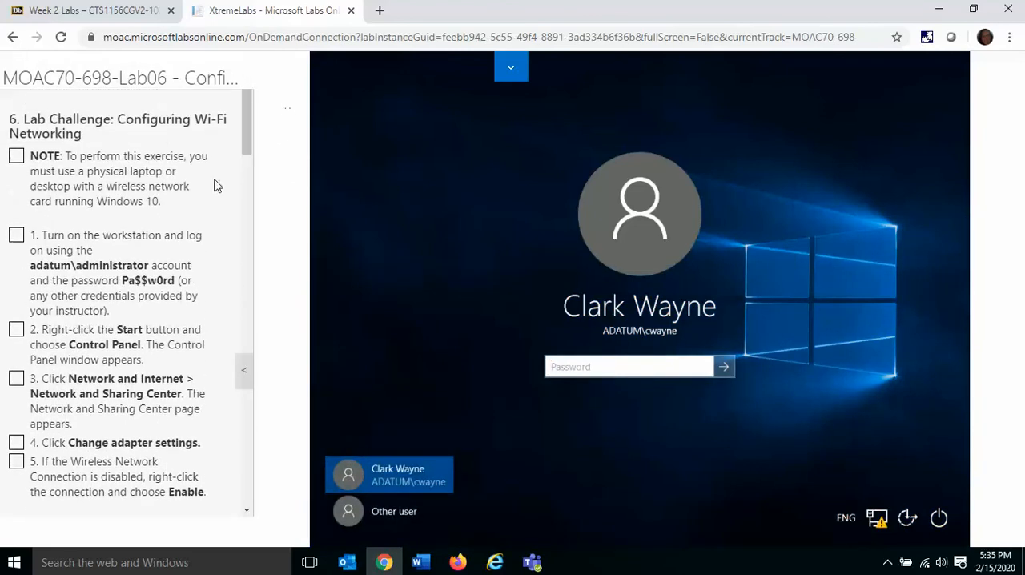